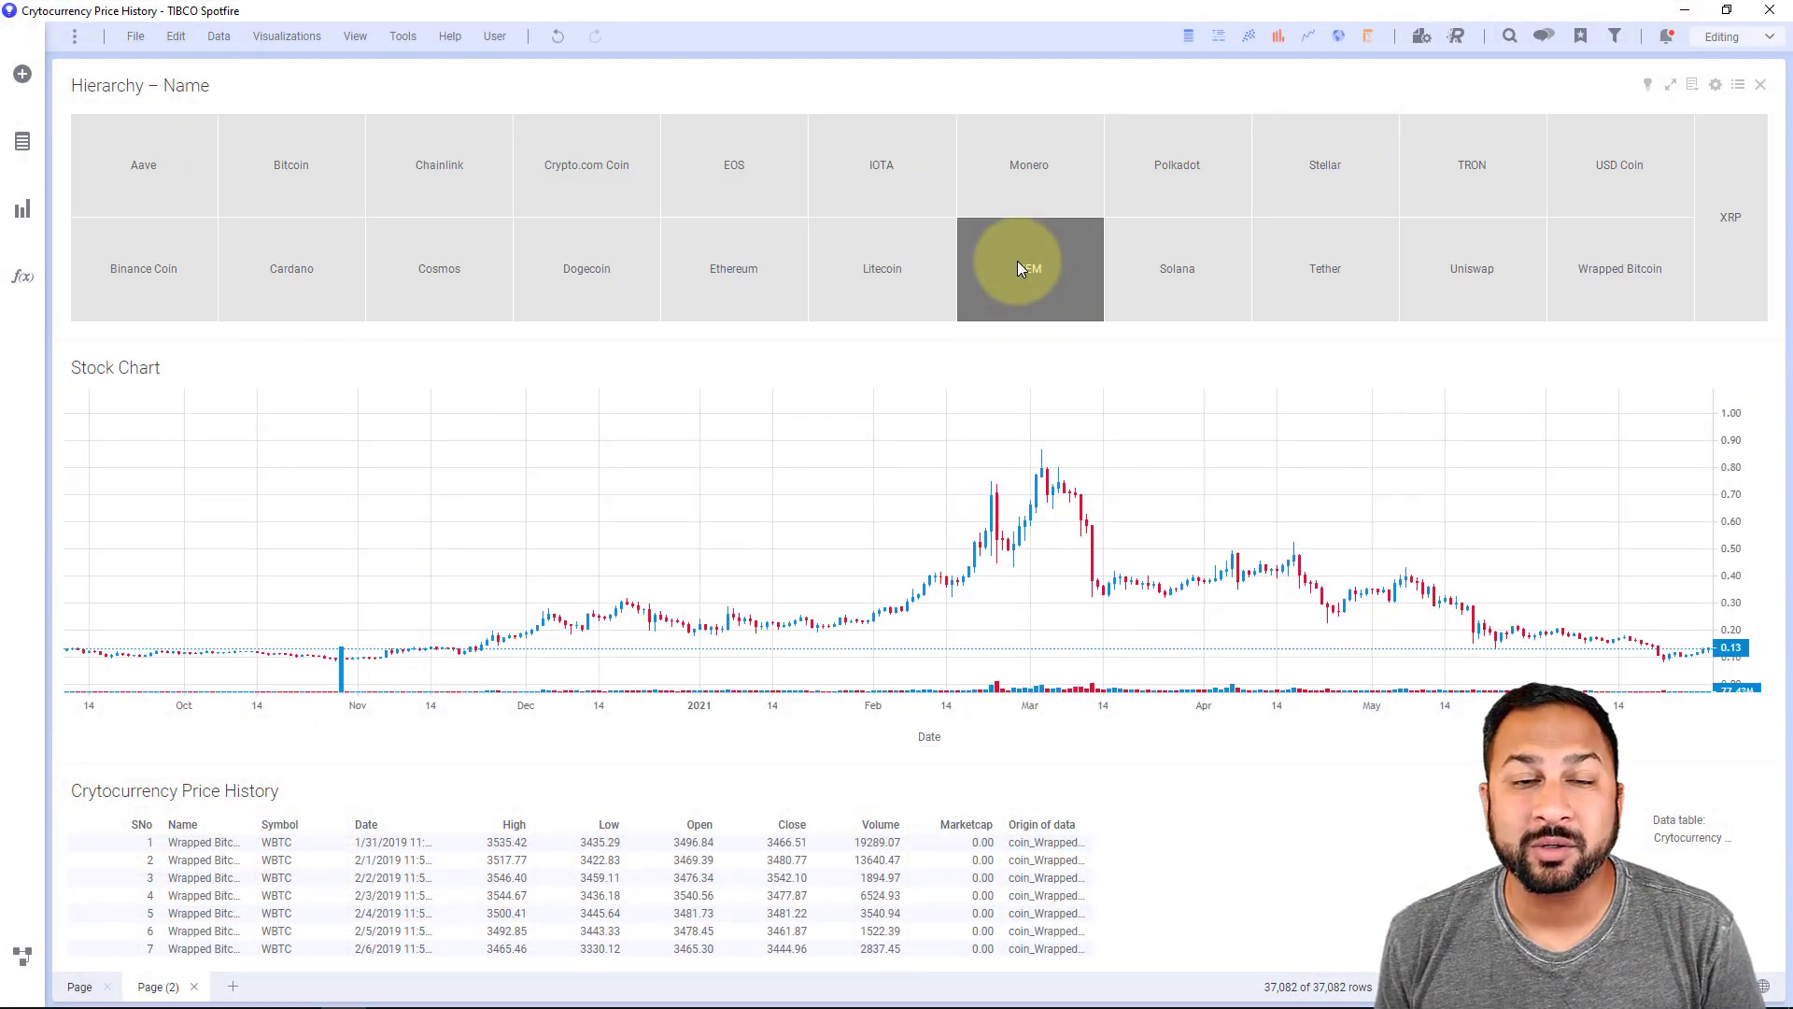
Mark Litecoin, Ethereum and finally Dogecoin in the coin treemap, leaving Dogecoin prices charted.
{"action": "left_click", "coordinate": [887, 288]}
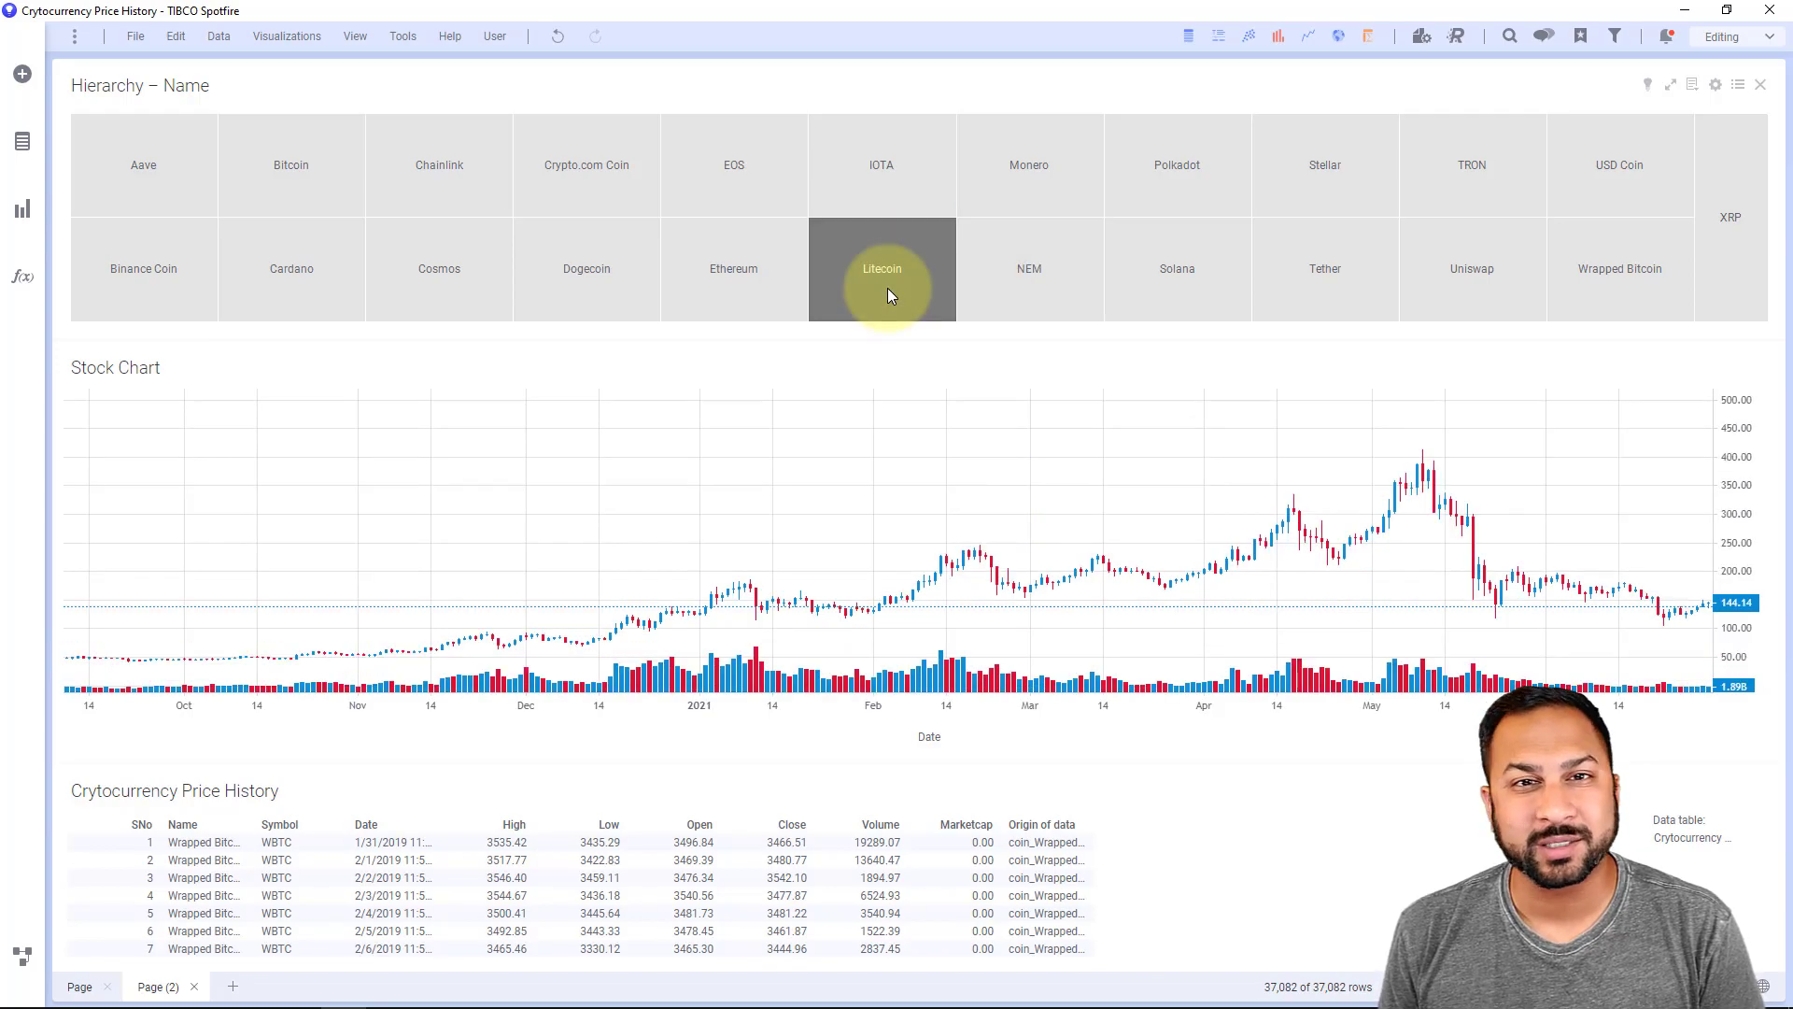
{"action": "left_click", "coordinate": [751, 304]}
{"action": "left_click", "coordinate": [602, 255]}
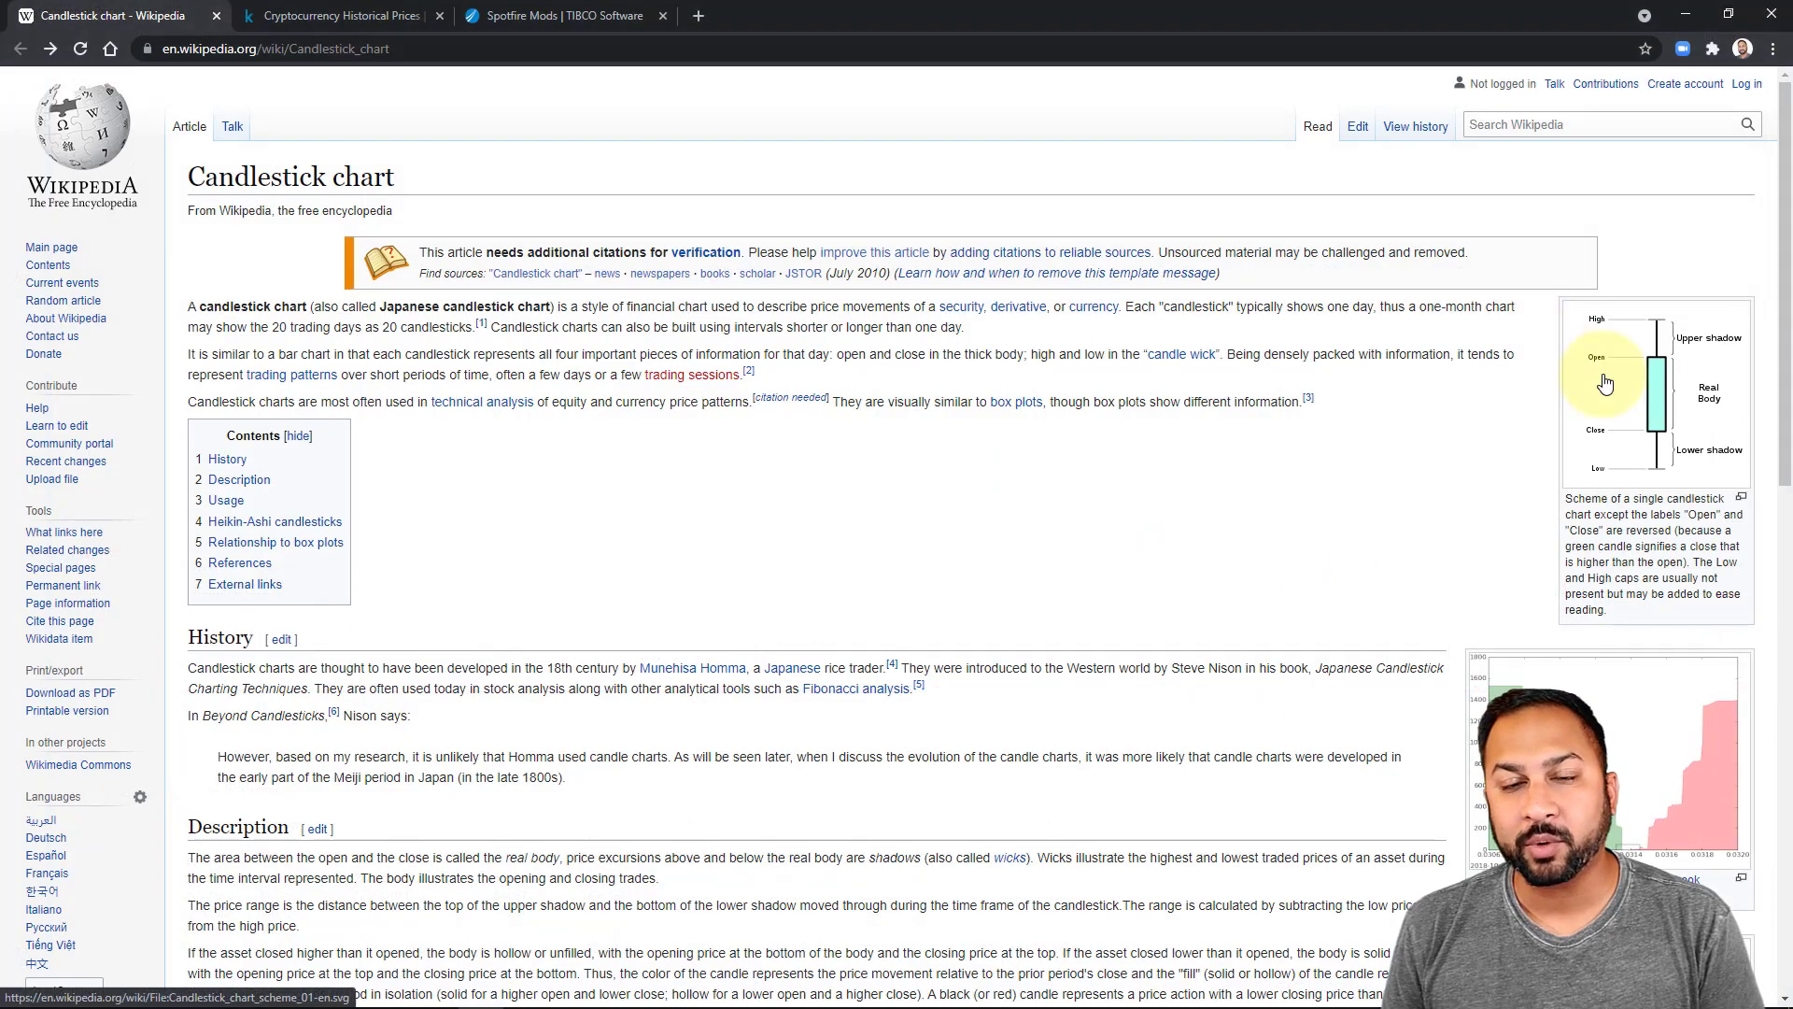
Enlarge the Wikipedia candlestick diagram, then browse the Kaggle Cryptocurrency Historical Prices page.
{"action": "left_click", "coordinate": [1604, 383]}
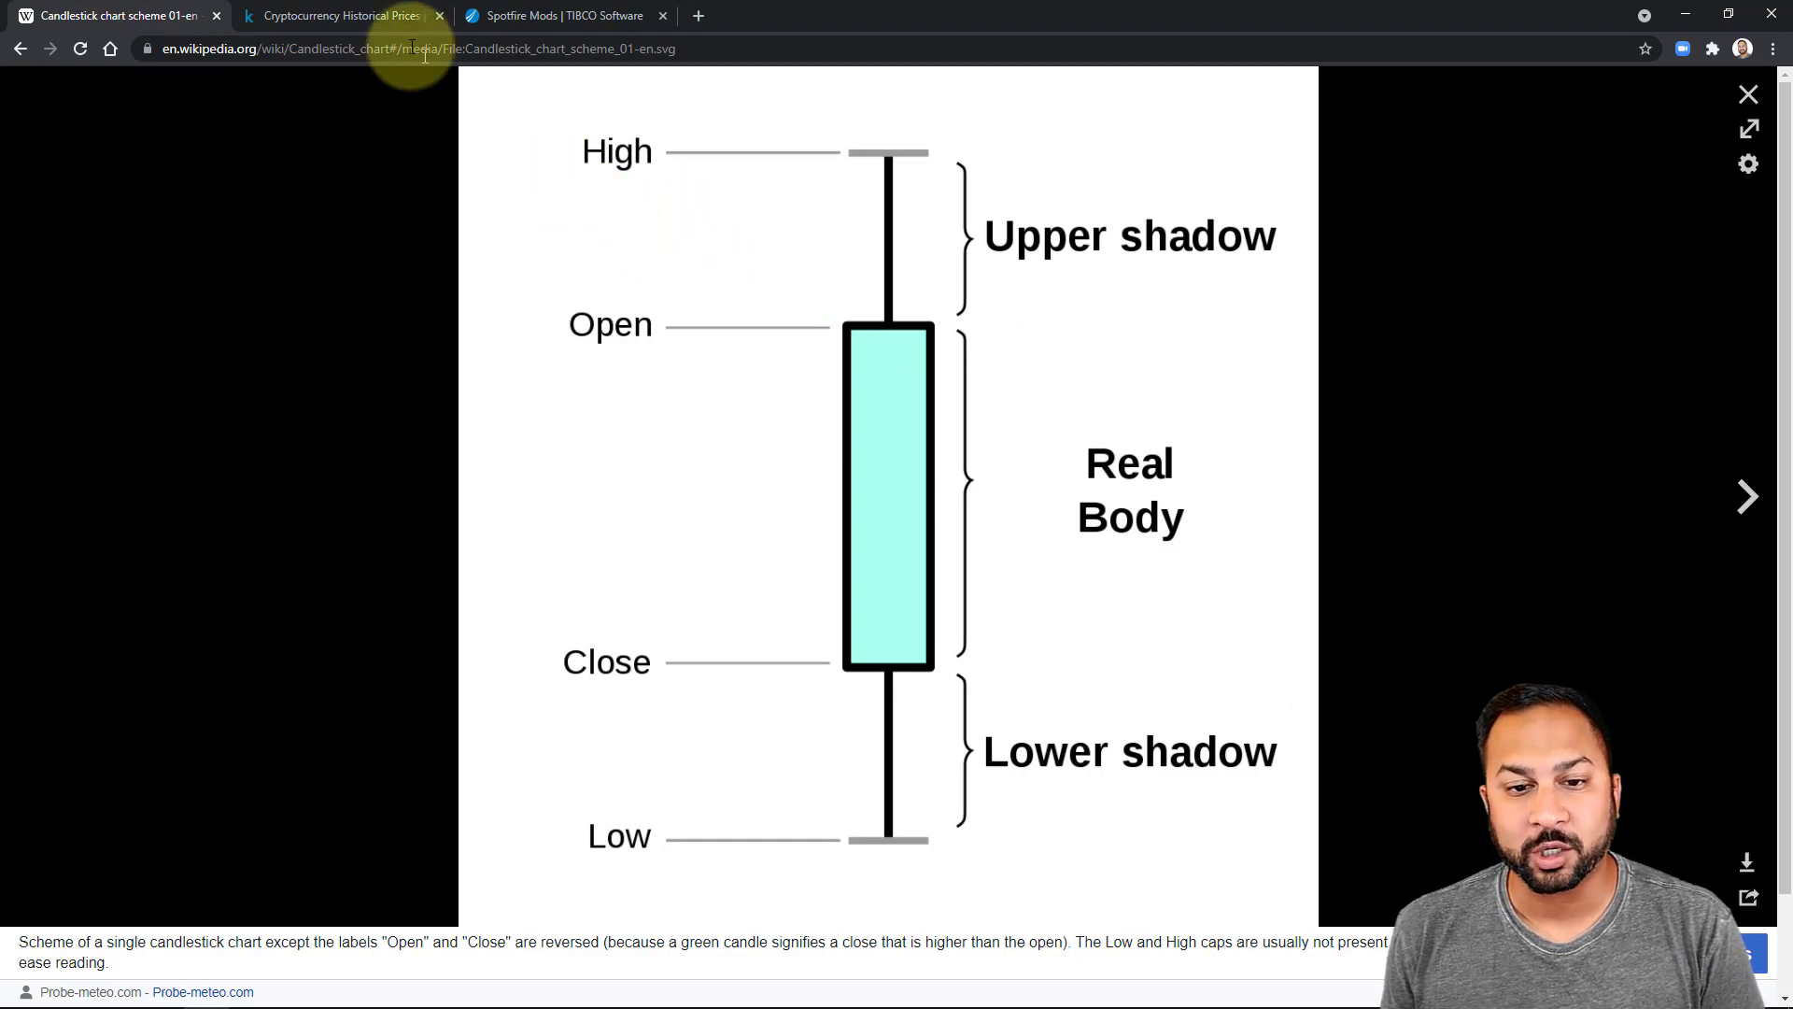
{"action": "left_click", "coordinate": [393, 19]}
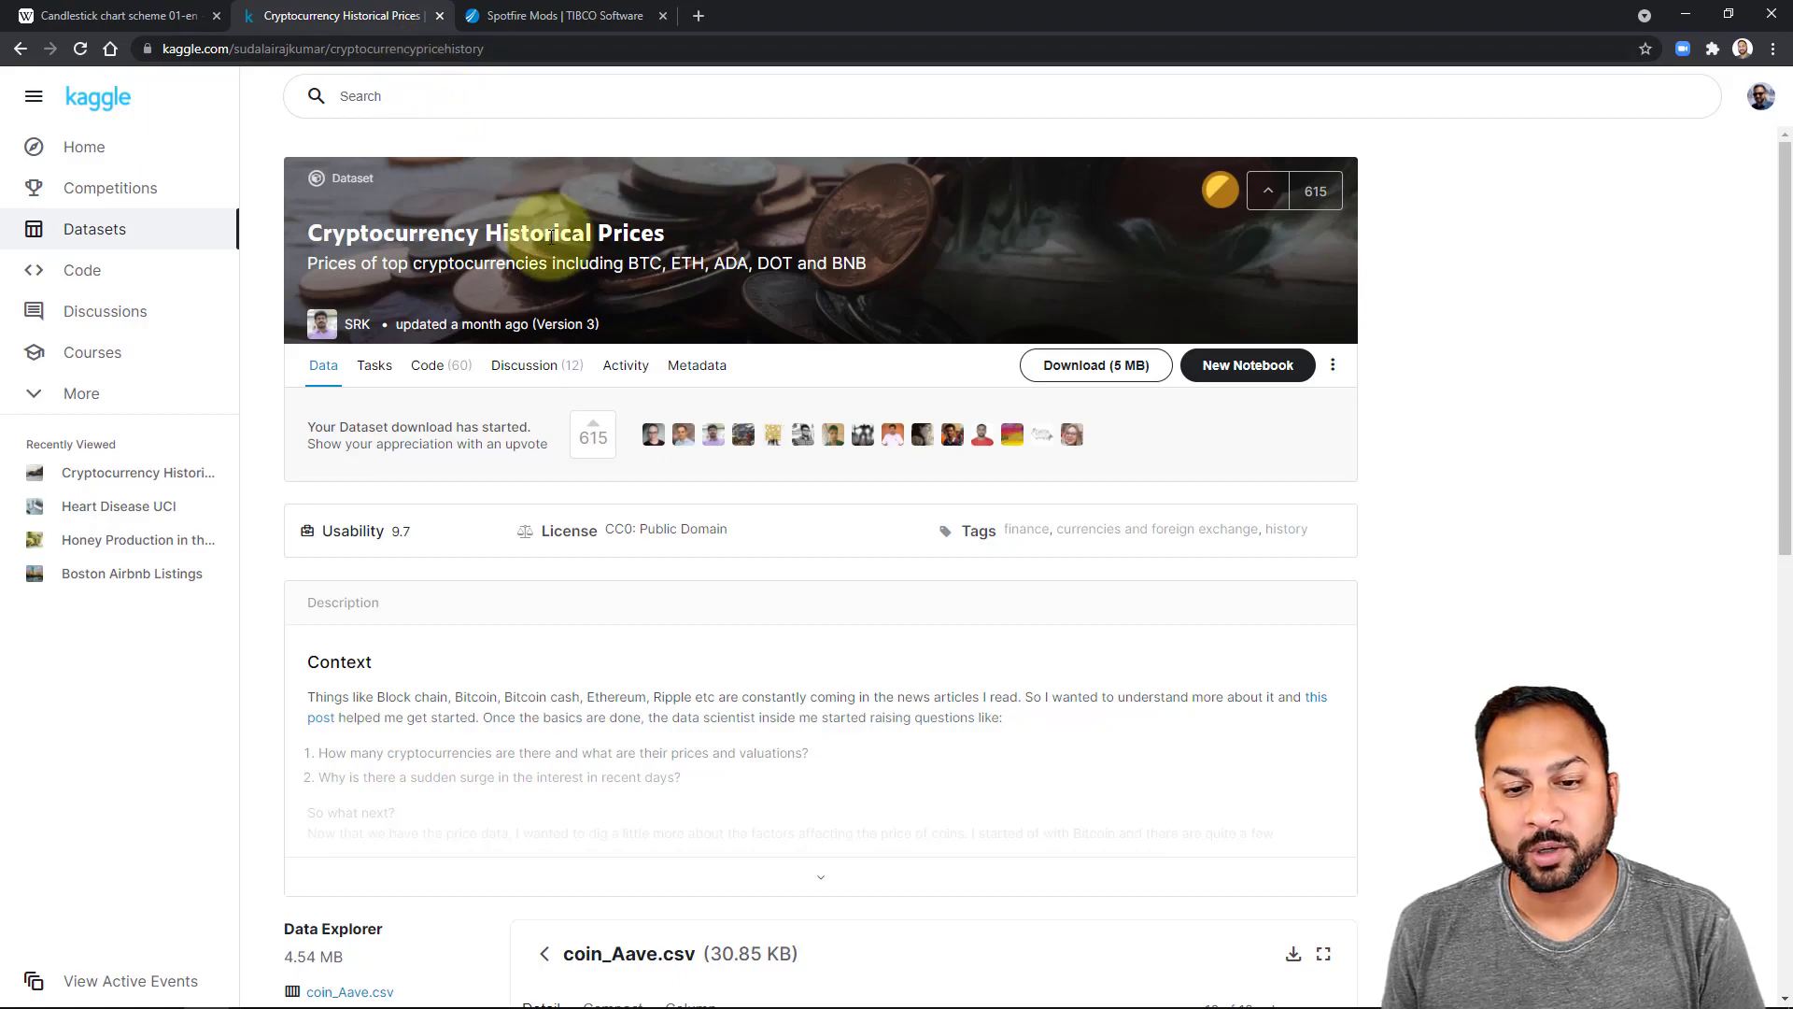
{"action": "scroll", "coordinate": [552, 243], "scroll_direction": "down", "scroll_amount": 5}
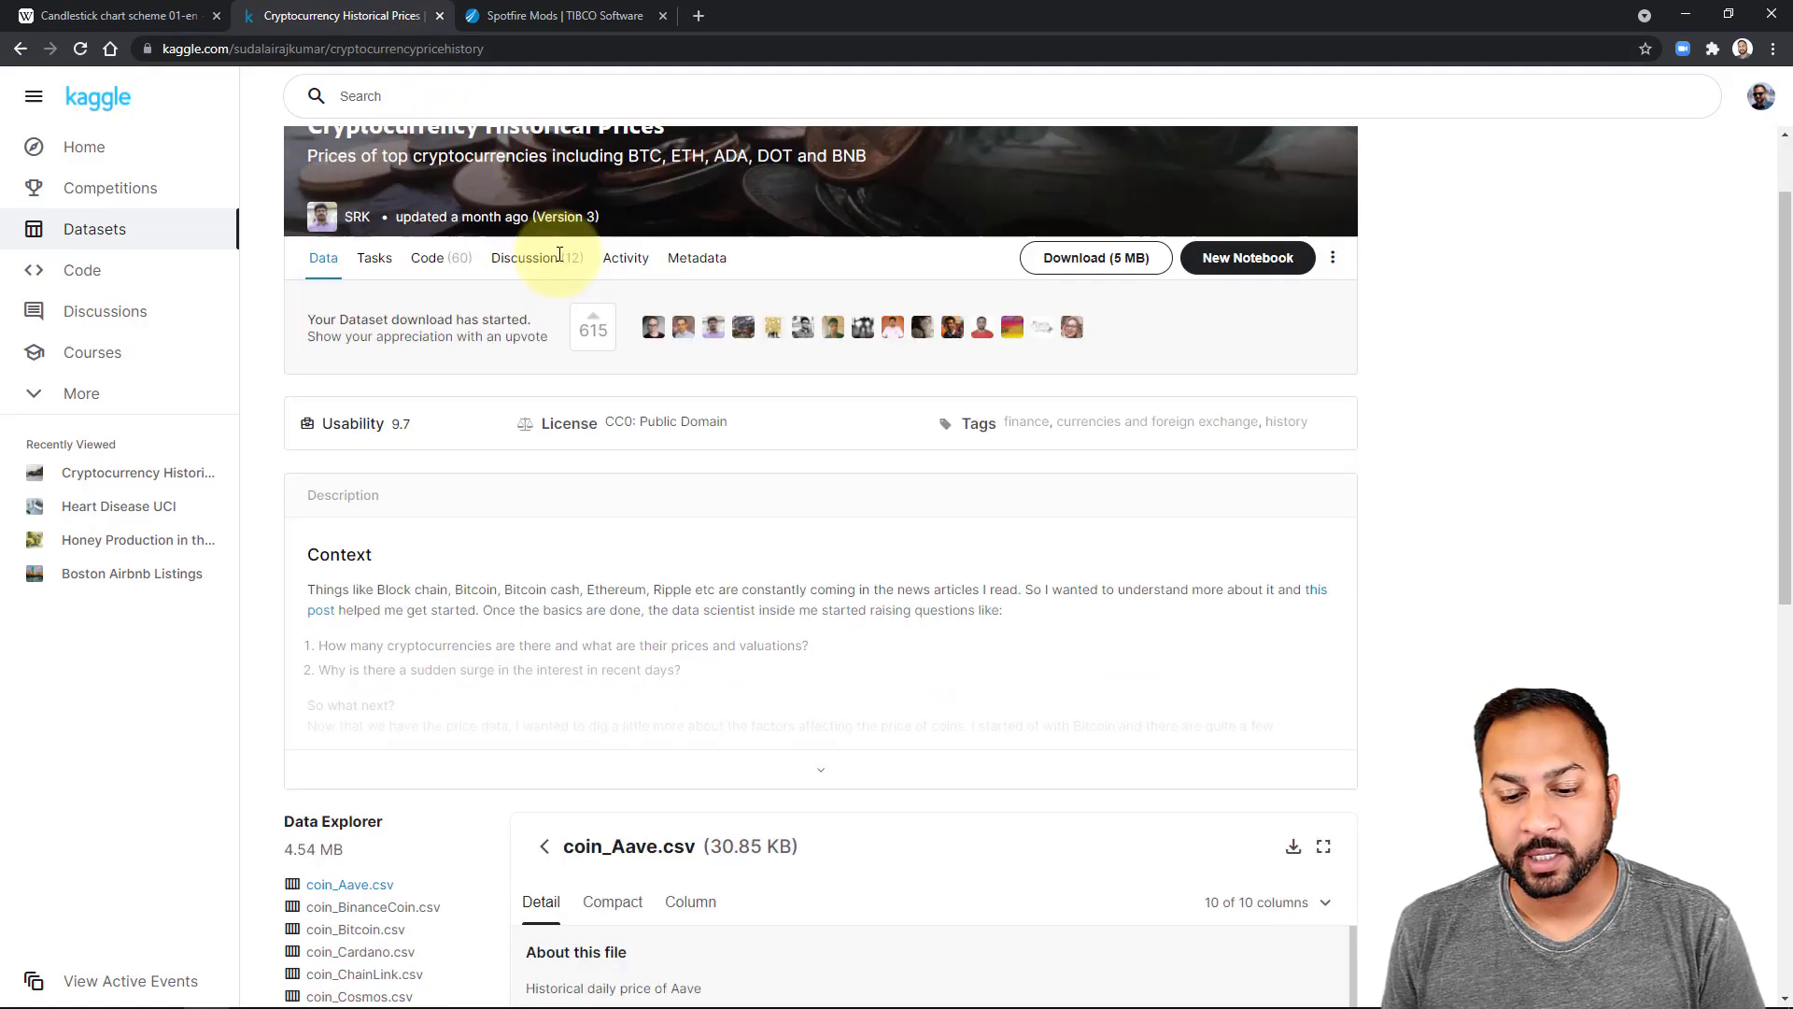
{"action": "scroll", "coordinate": [560, 254], "scroll_direction": "up", "scroll_amount": 5}
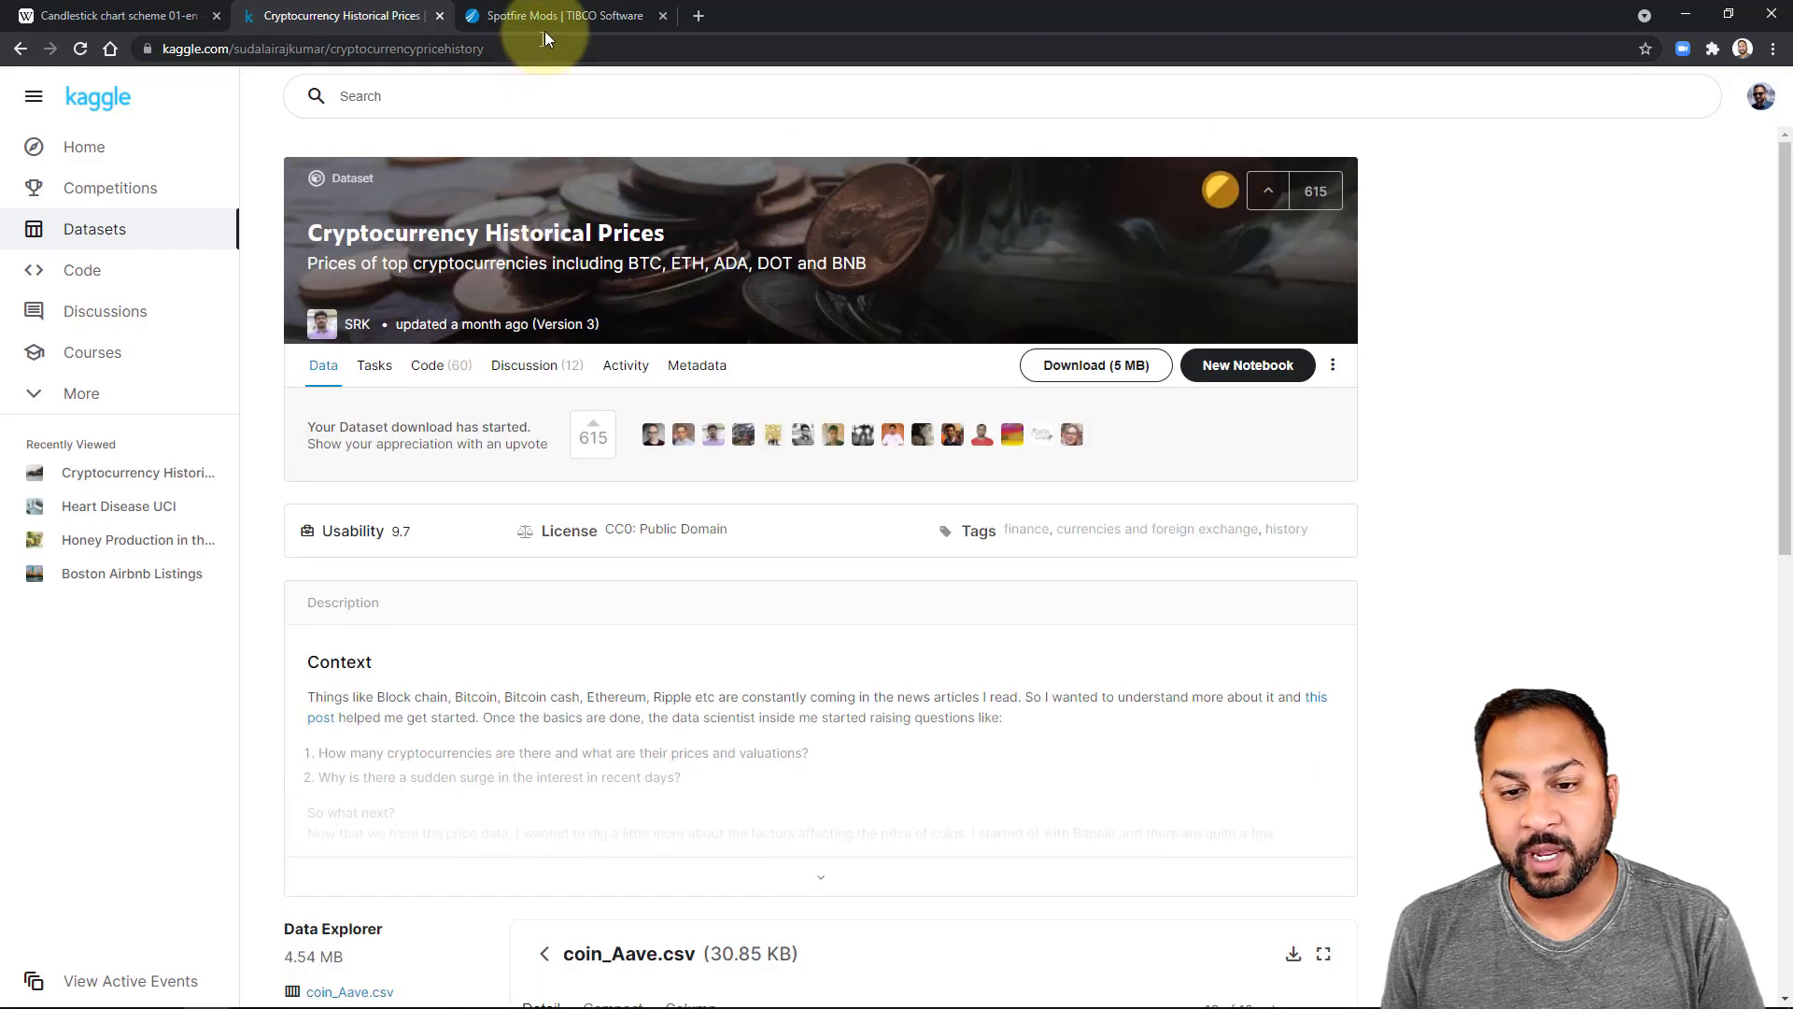
Go to the Spotfire Mods page and scroll down to the Stock Chart Mod.
{"action": "left_click", "coordinate": [545, 24]}
{"action": "scroll", "coordinate": [840, 446], "scroll_direction": "down", "scroll_amount": 5}
{"action": "scroll", "coordinate": [846, 448], "scroll_direction": "down", "scroll_amount": 7}
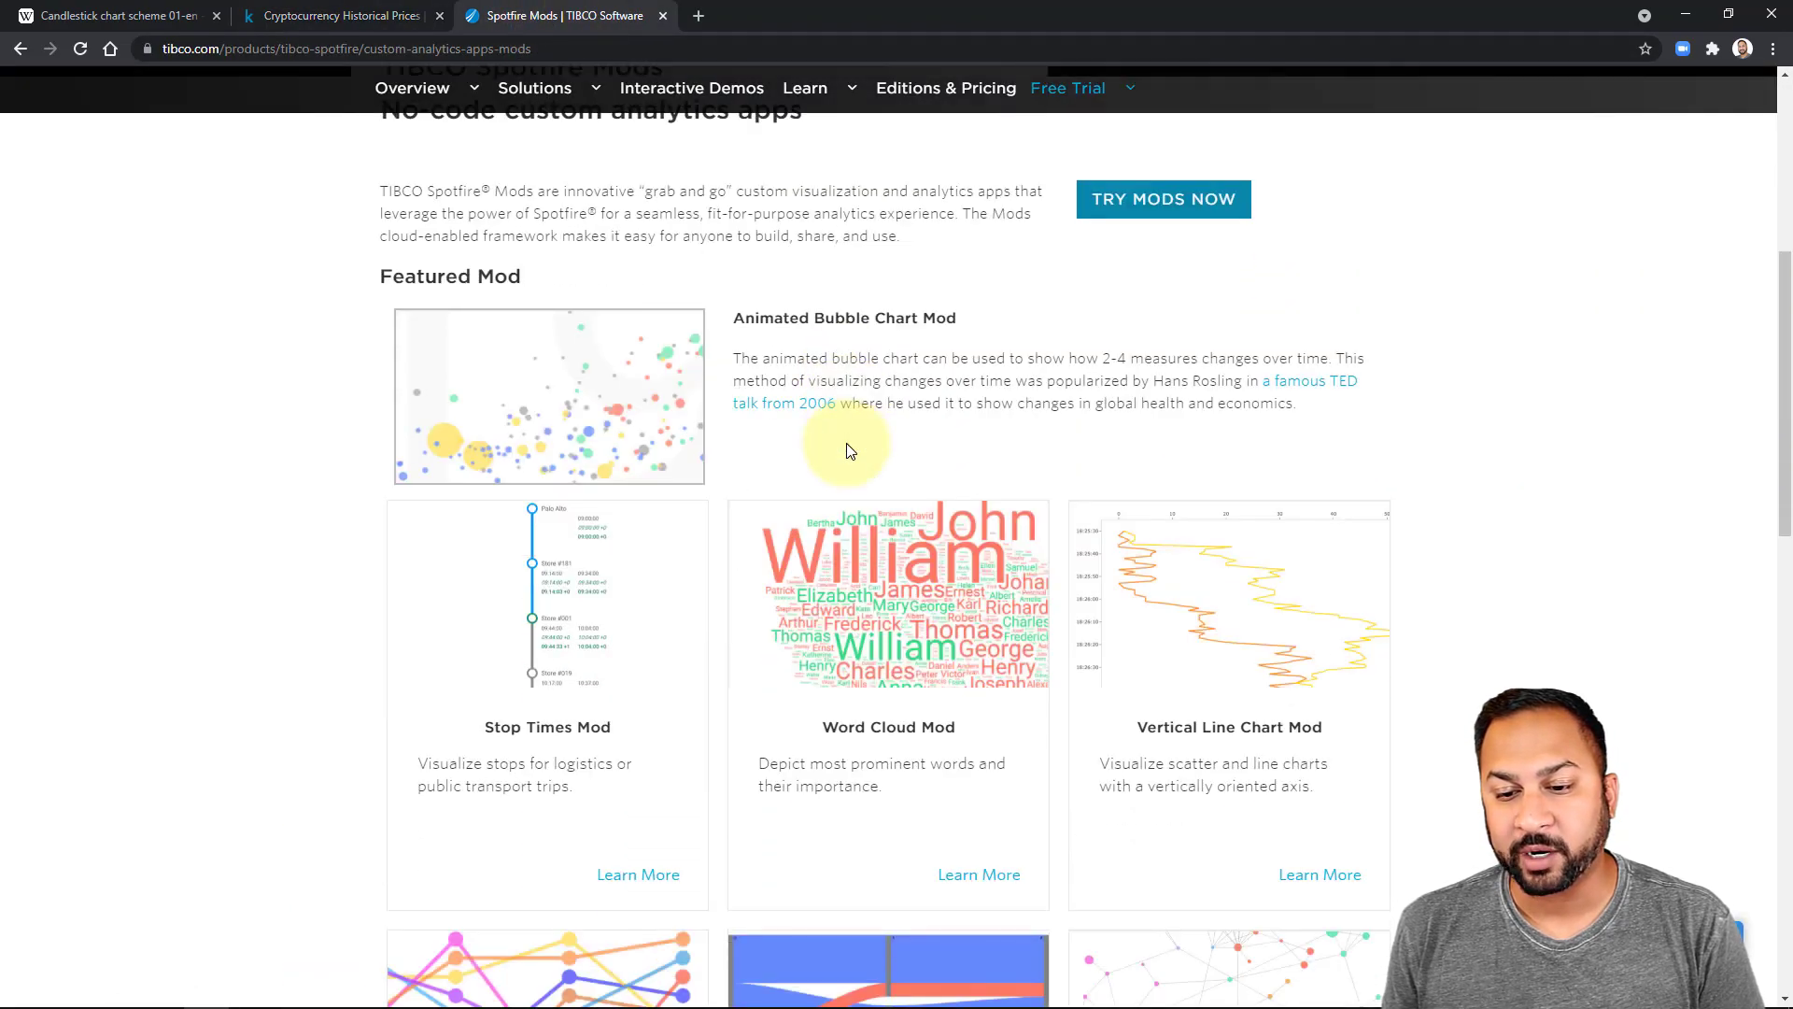
{"action": "scroll", "coordinate": [848, 453], "scroll_direction": "down", "scroll_amount": 9}
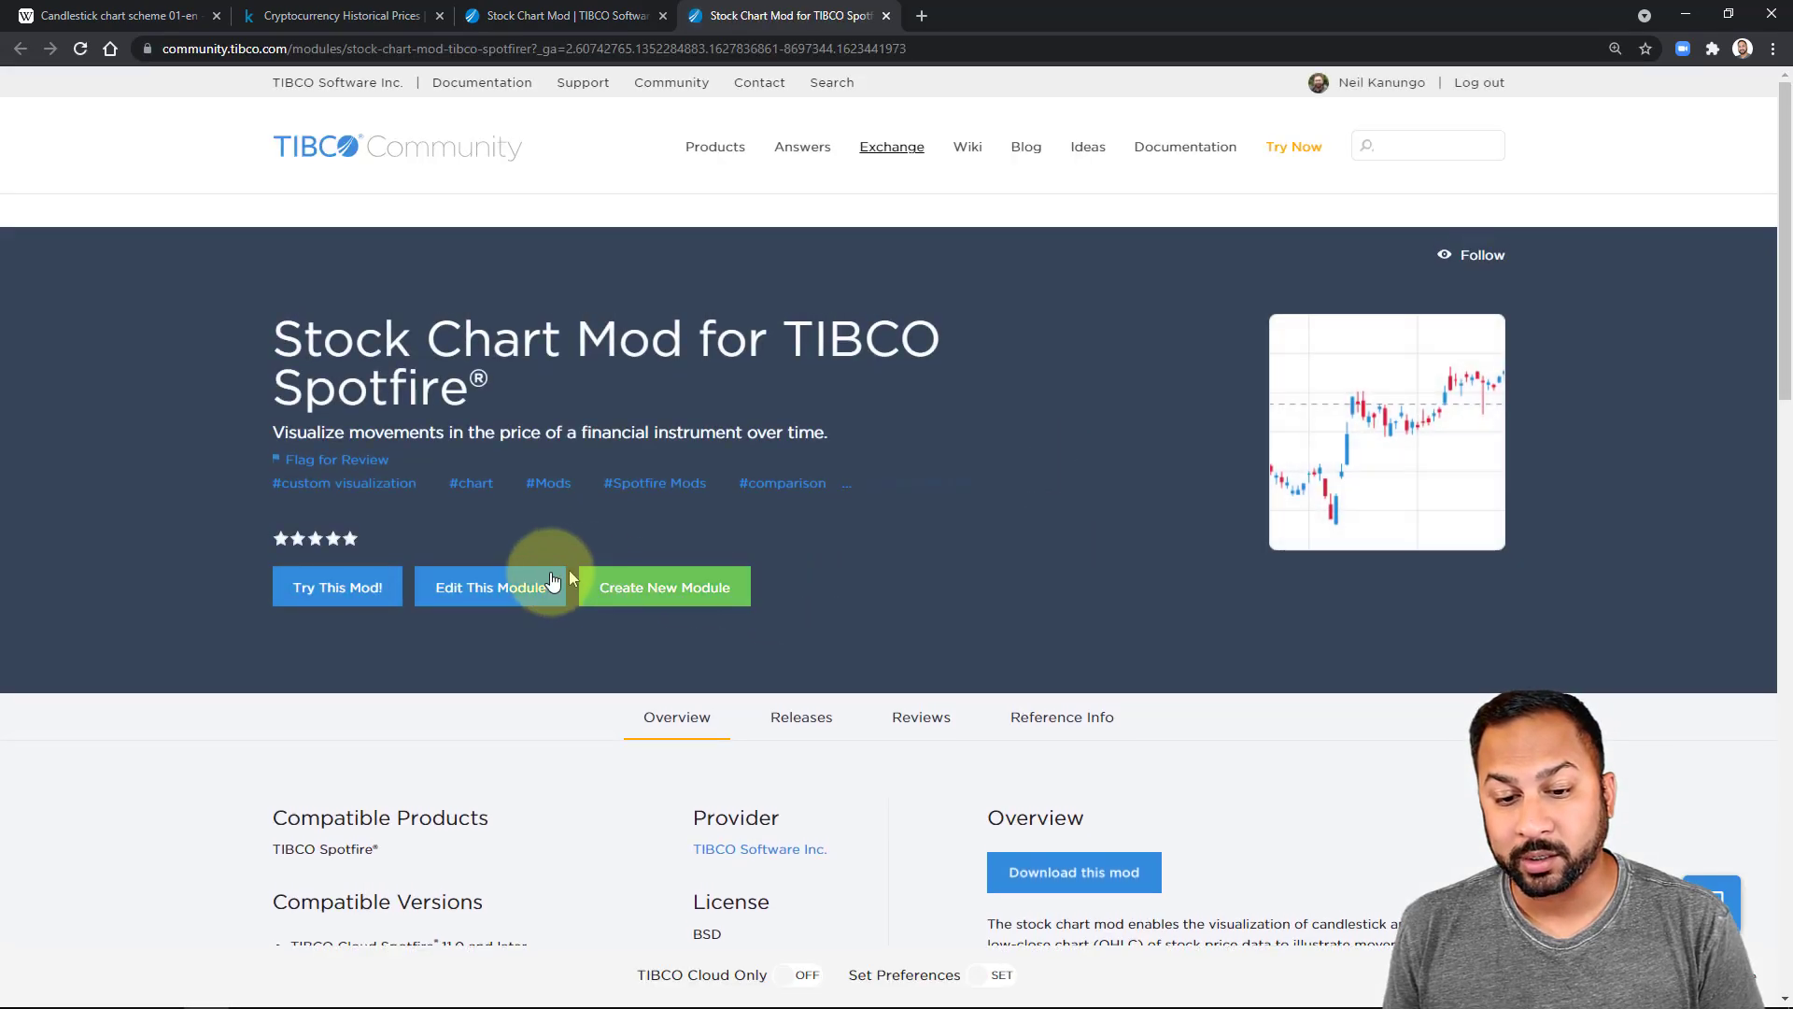
Download the Stock Chart mod, dismiss the save dialog and minimize Chrome.
{"action": "left_click", "coordinate": [1024, 869]}
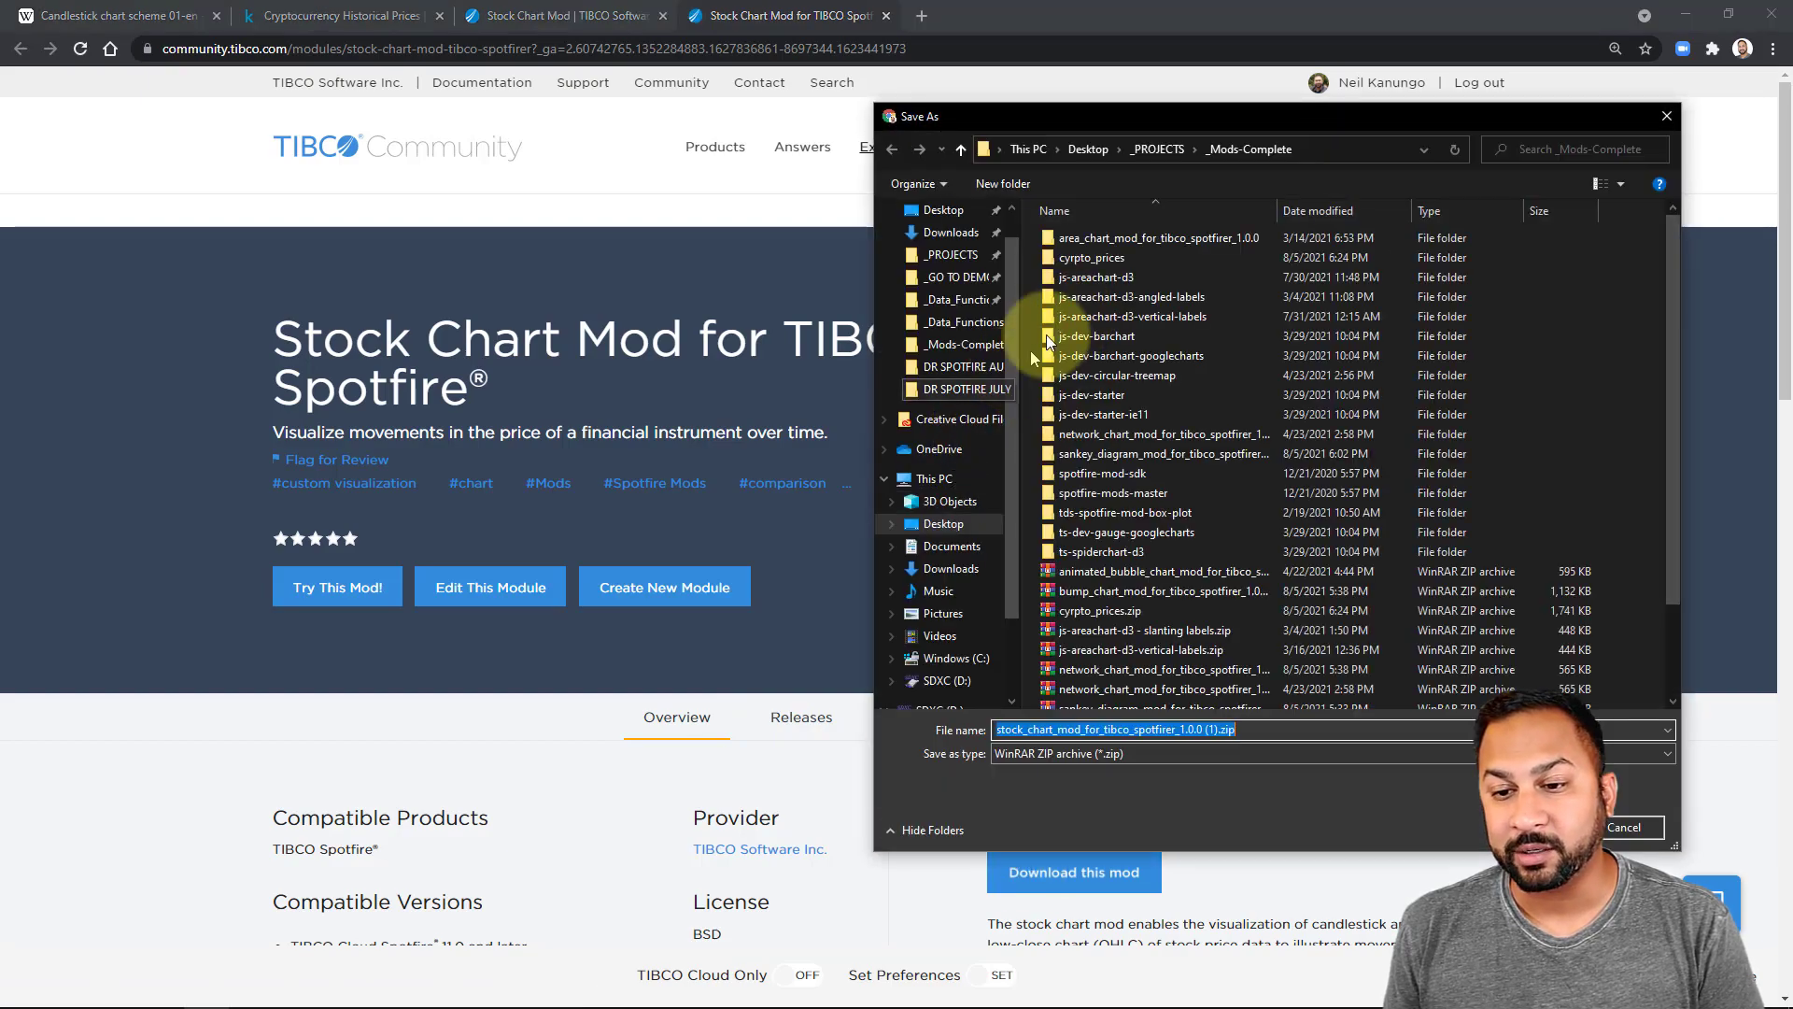
{"action": "left_click", "coordinate": [1662, 116]}
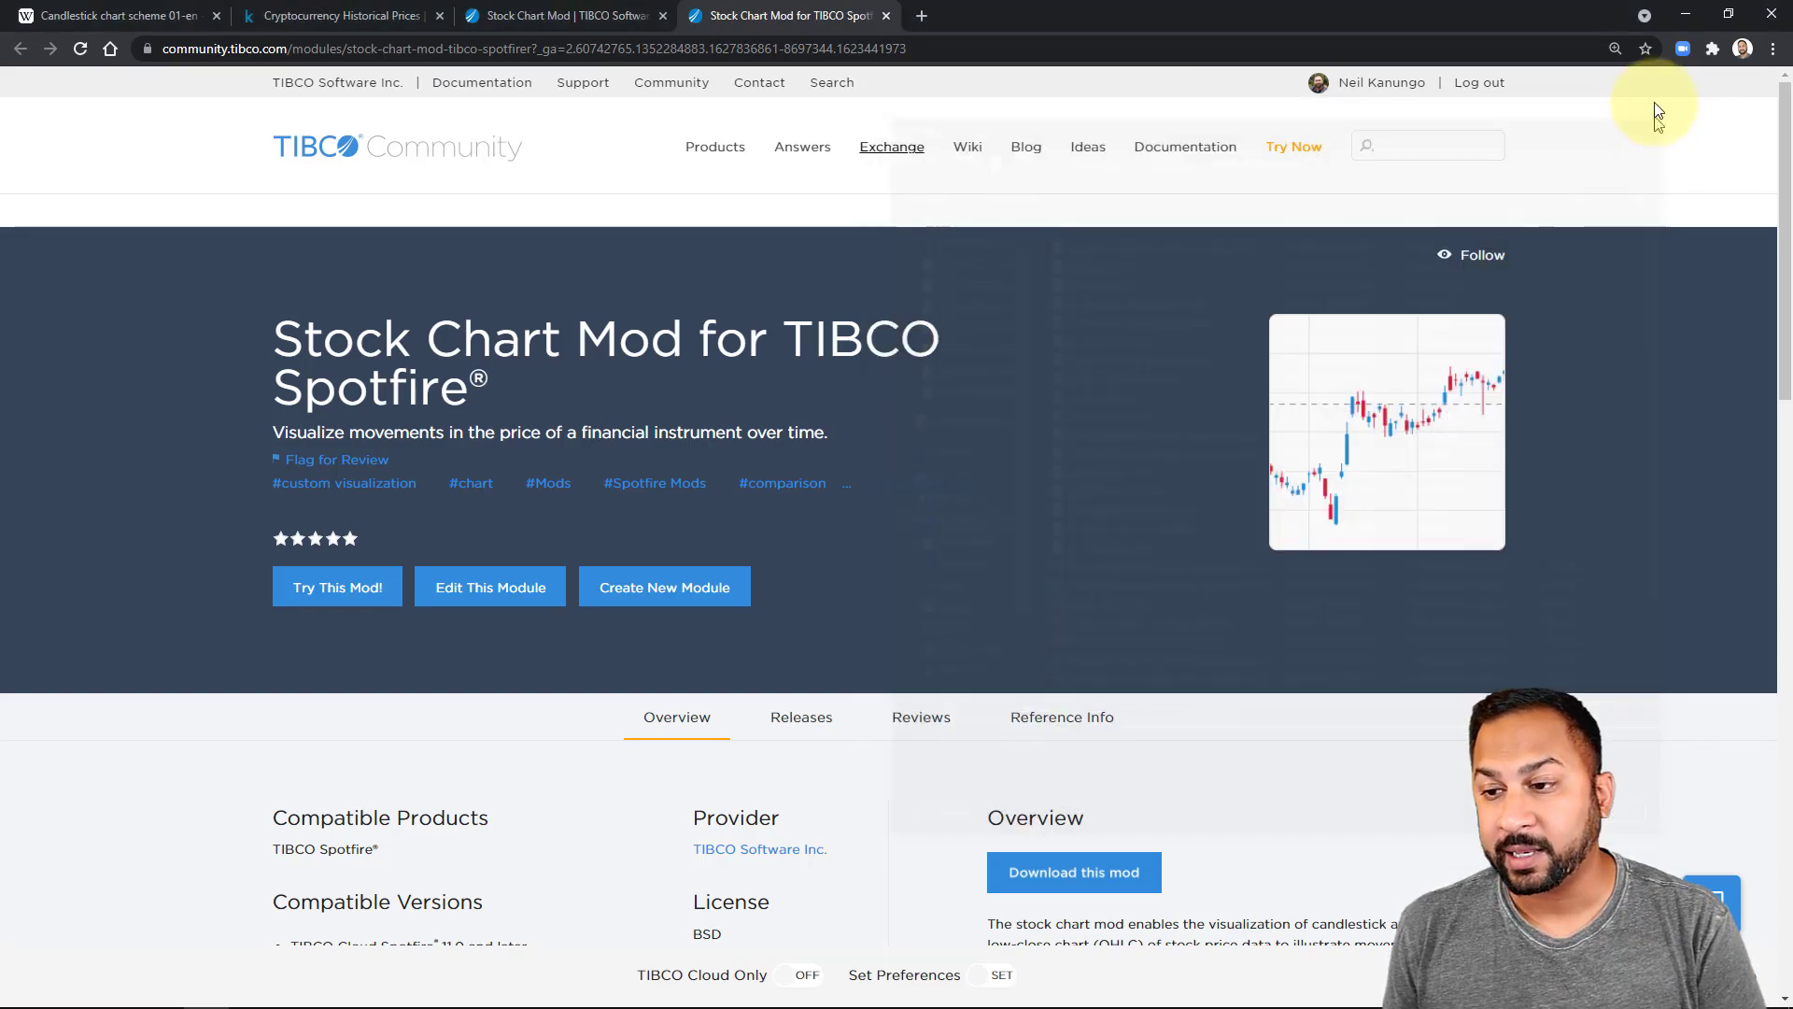
{"action": "left_click", "coordinate": [1681, 20]}
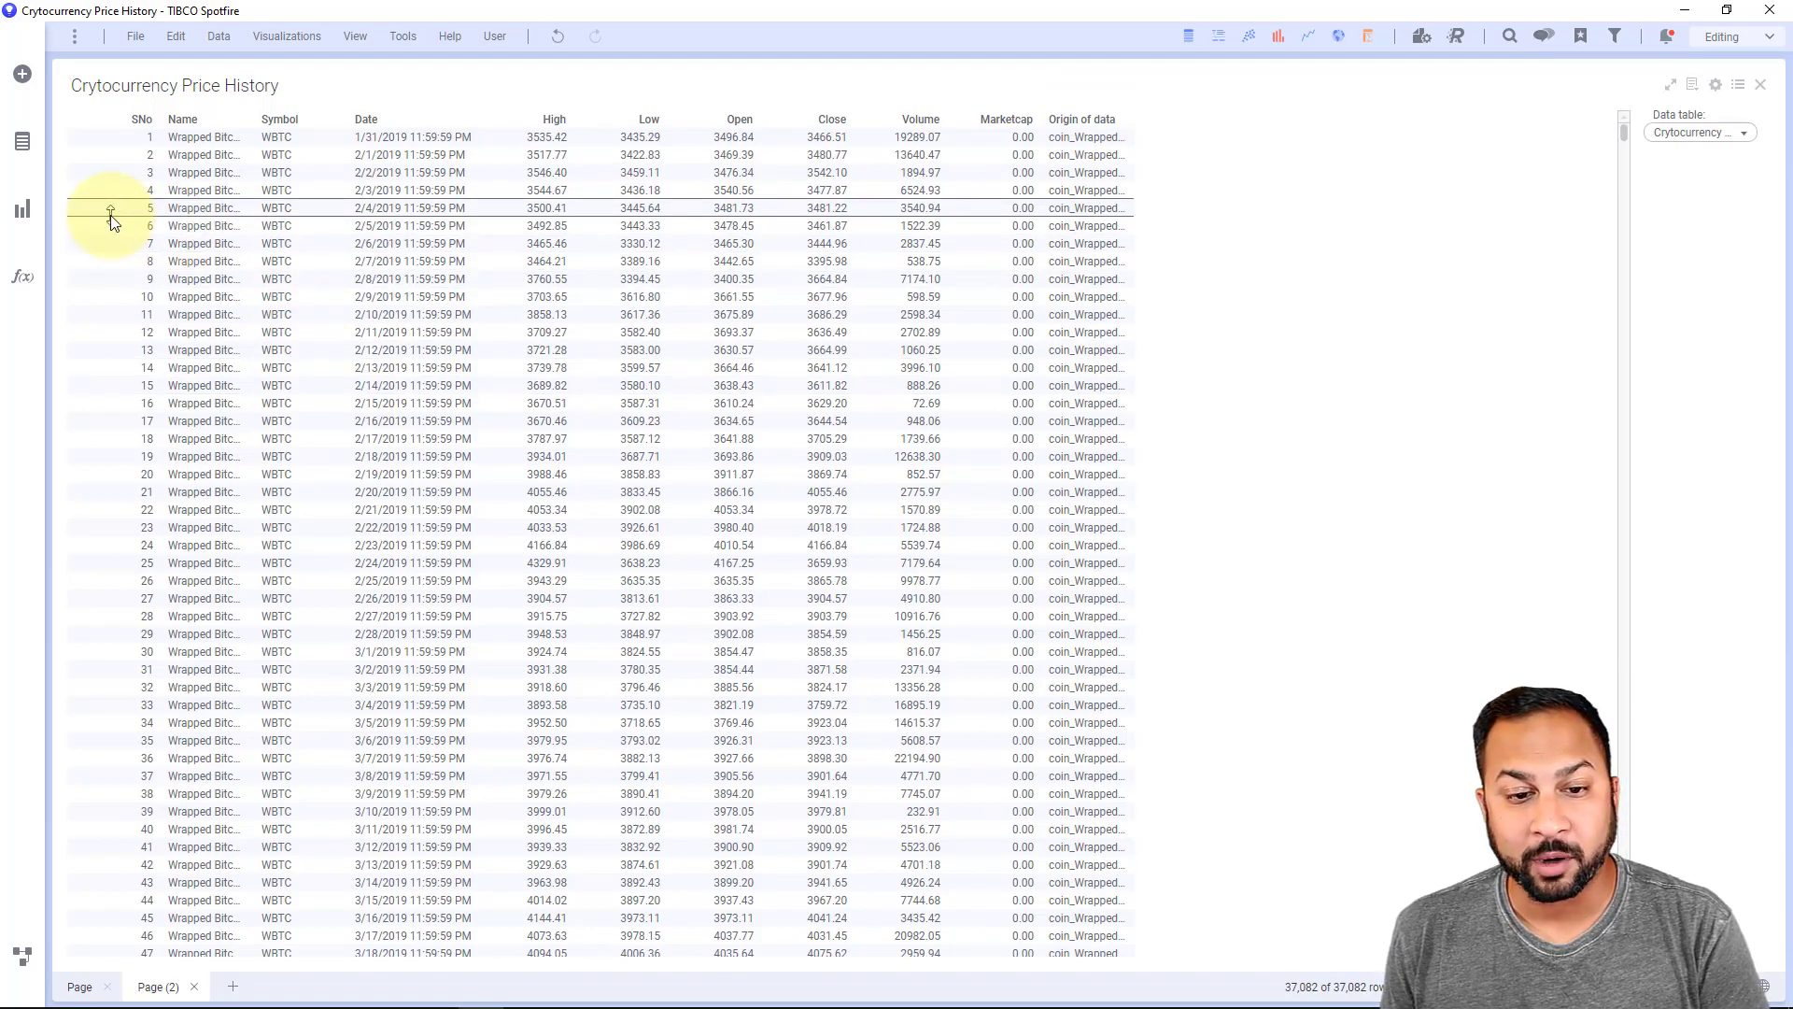
Add a Stock Chart to the page and remove the data table visualization.
{"action": "left_click", "coordinate": [34, 218]}
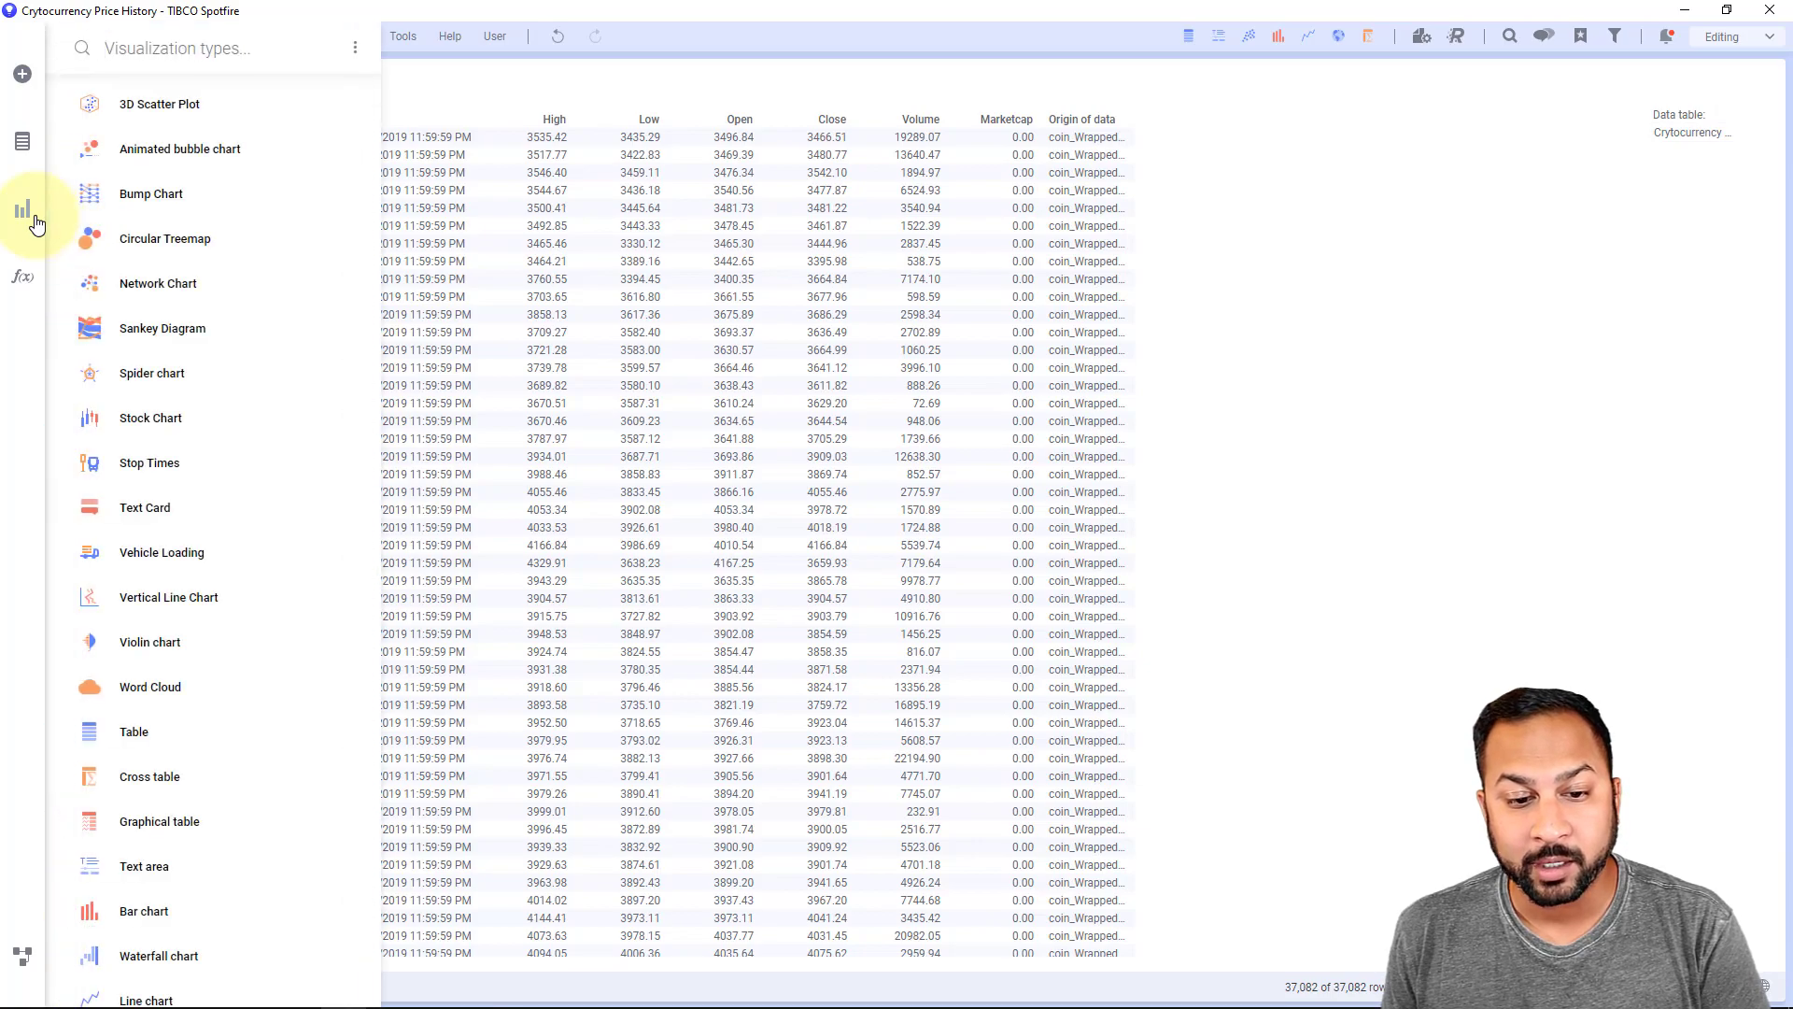
{"action": "left_click", "coordinate": [194, 415]}
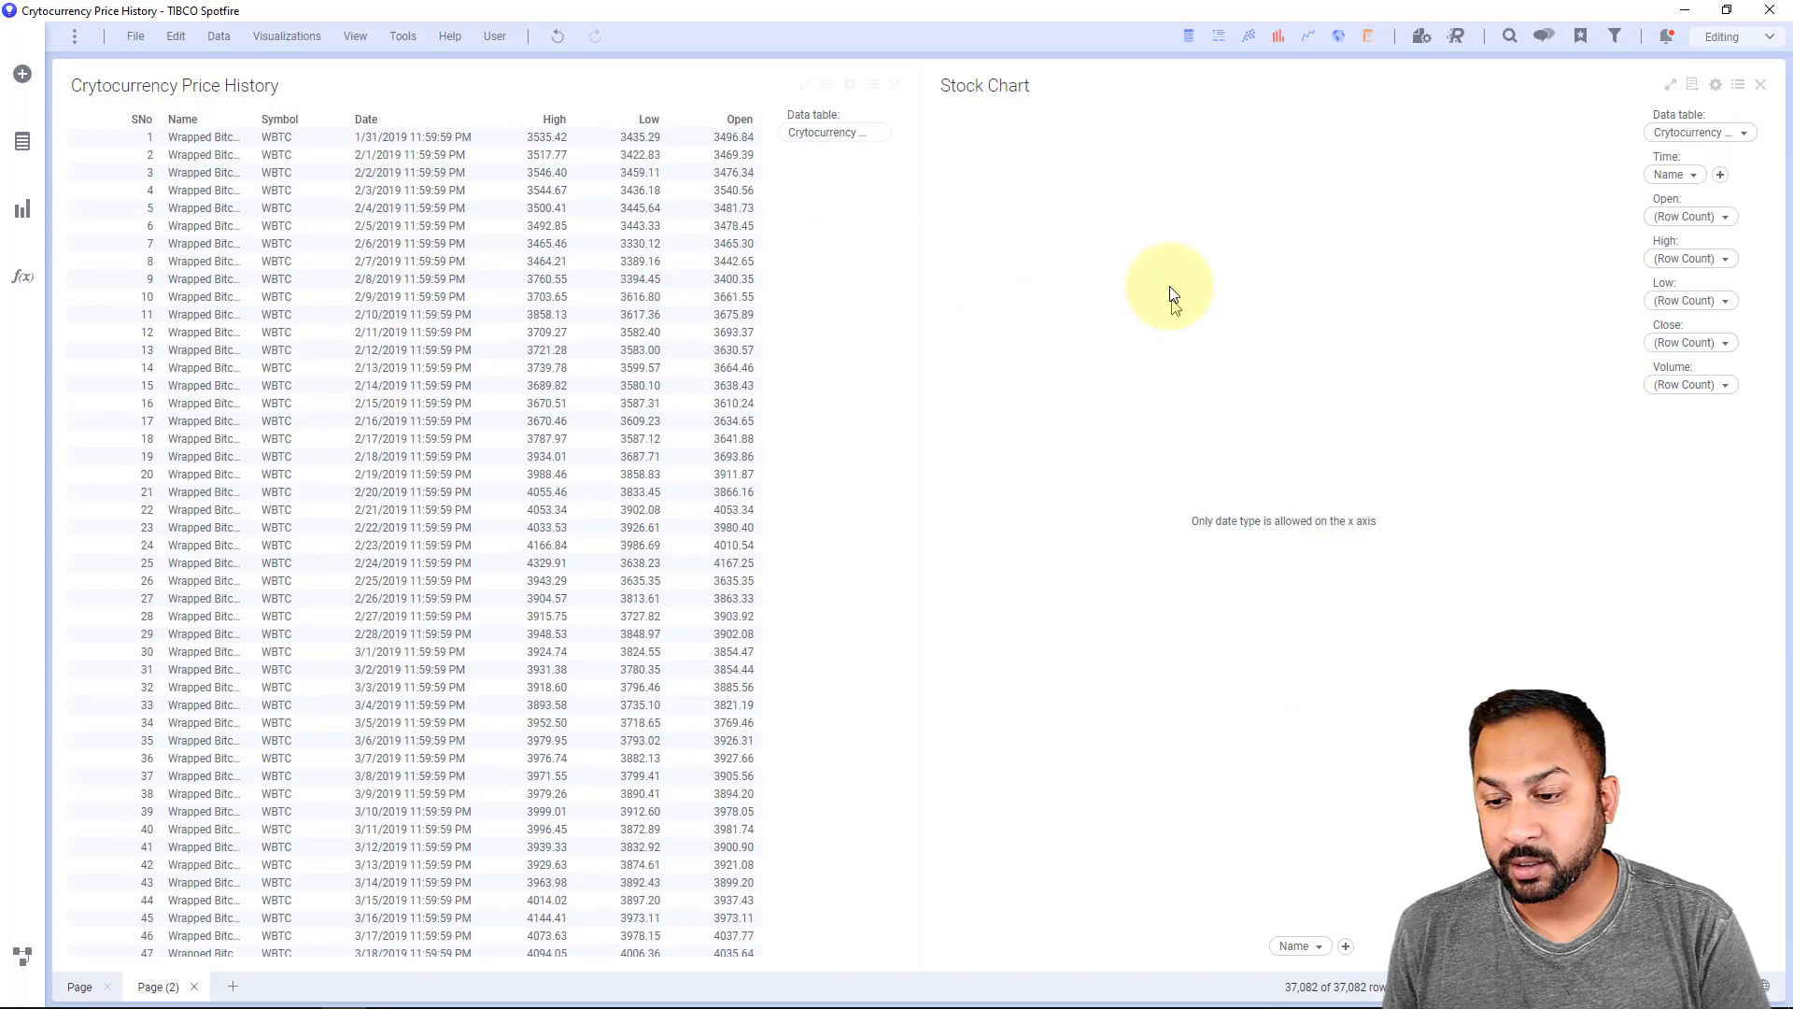
{"action": "left_click", "coordinate": [894, 86]}
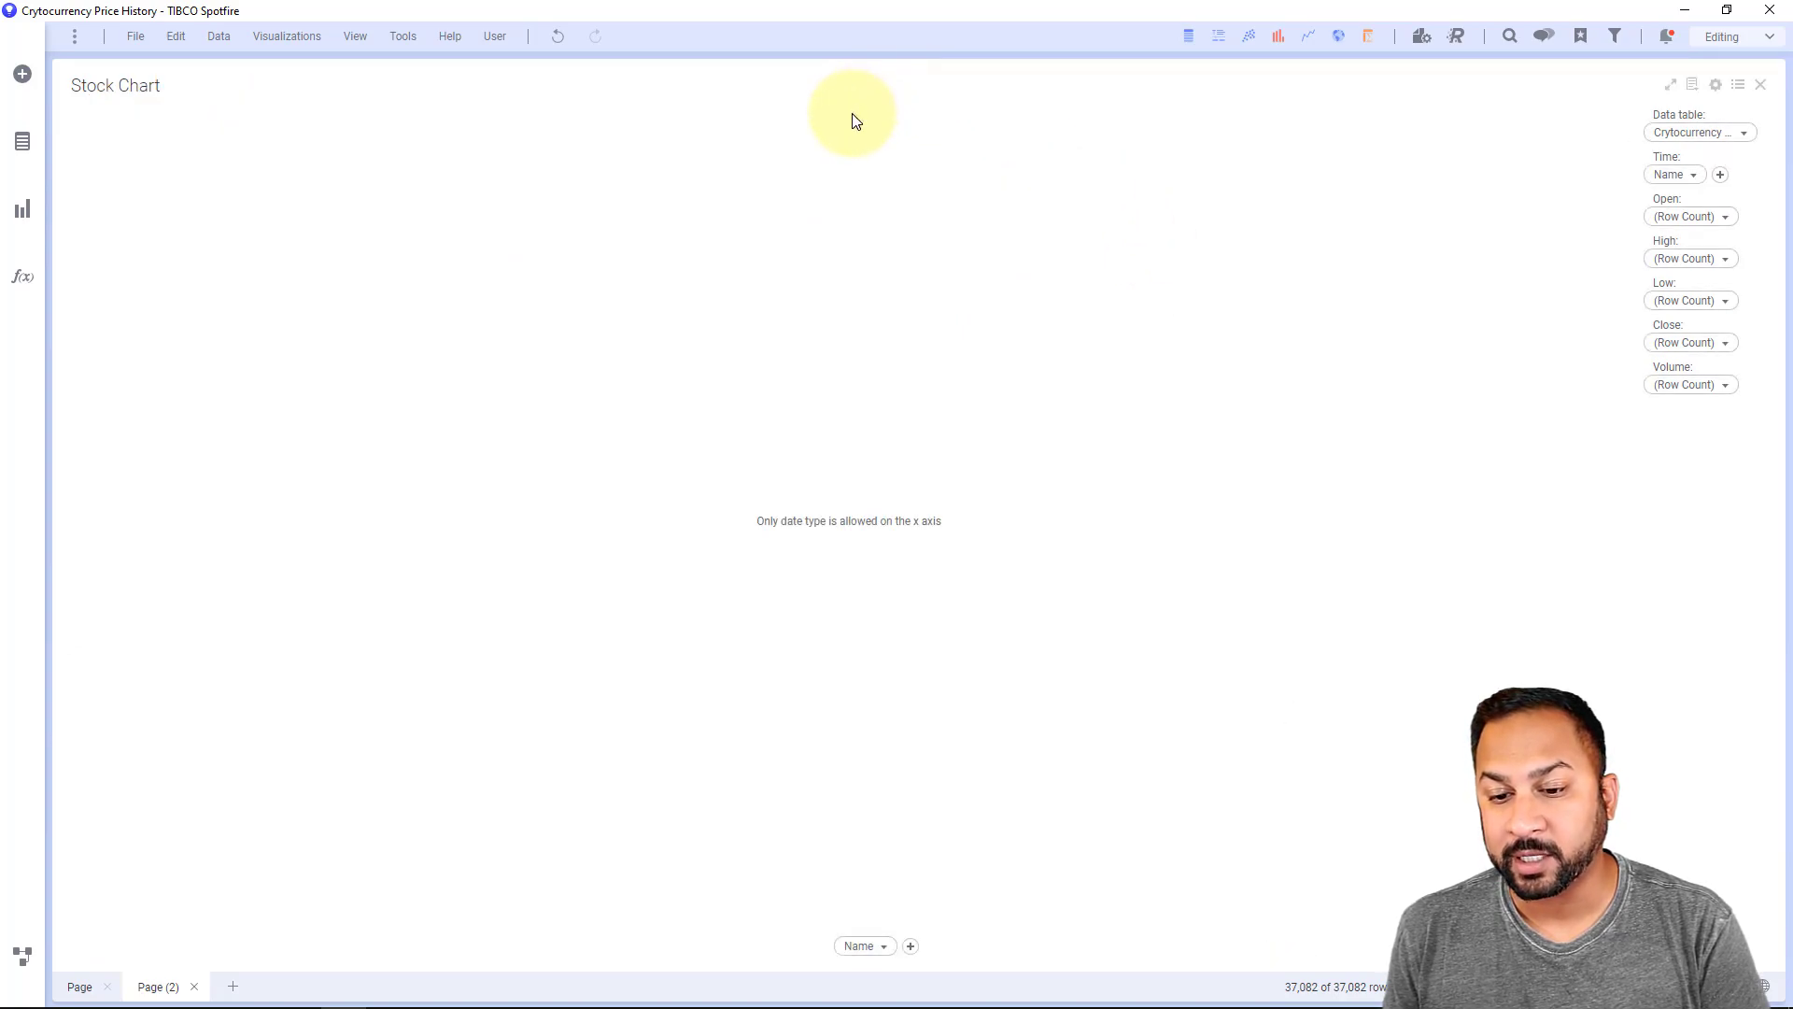
Set the Stock Chart's time axis from Name to the Date column.
{"action": "left_click", "coordinate": [878, 945]}
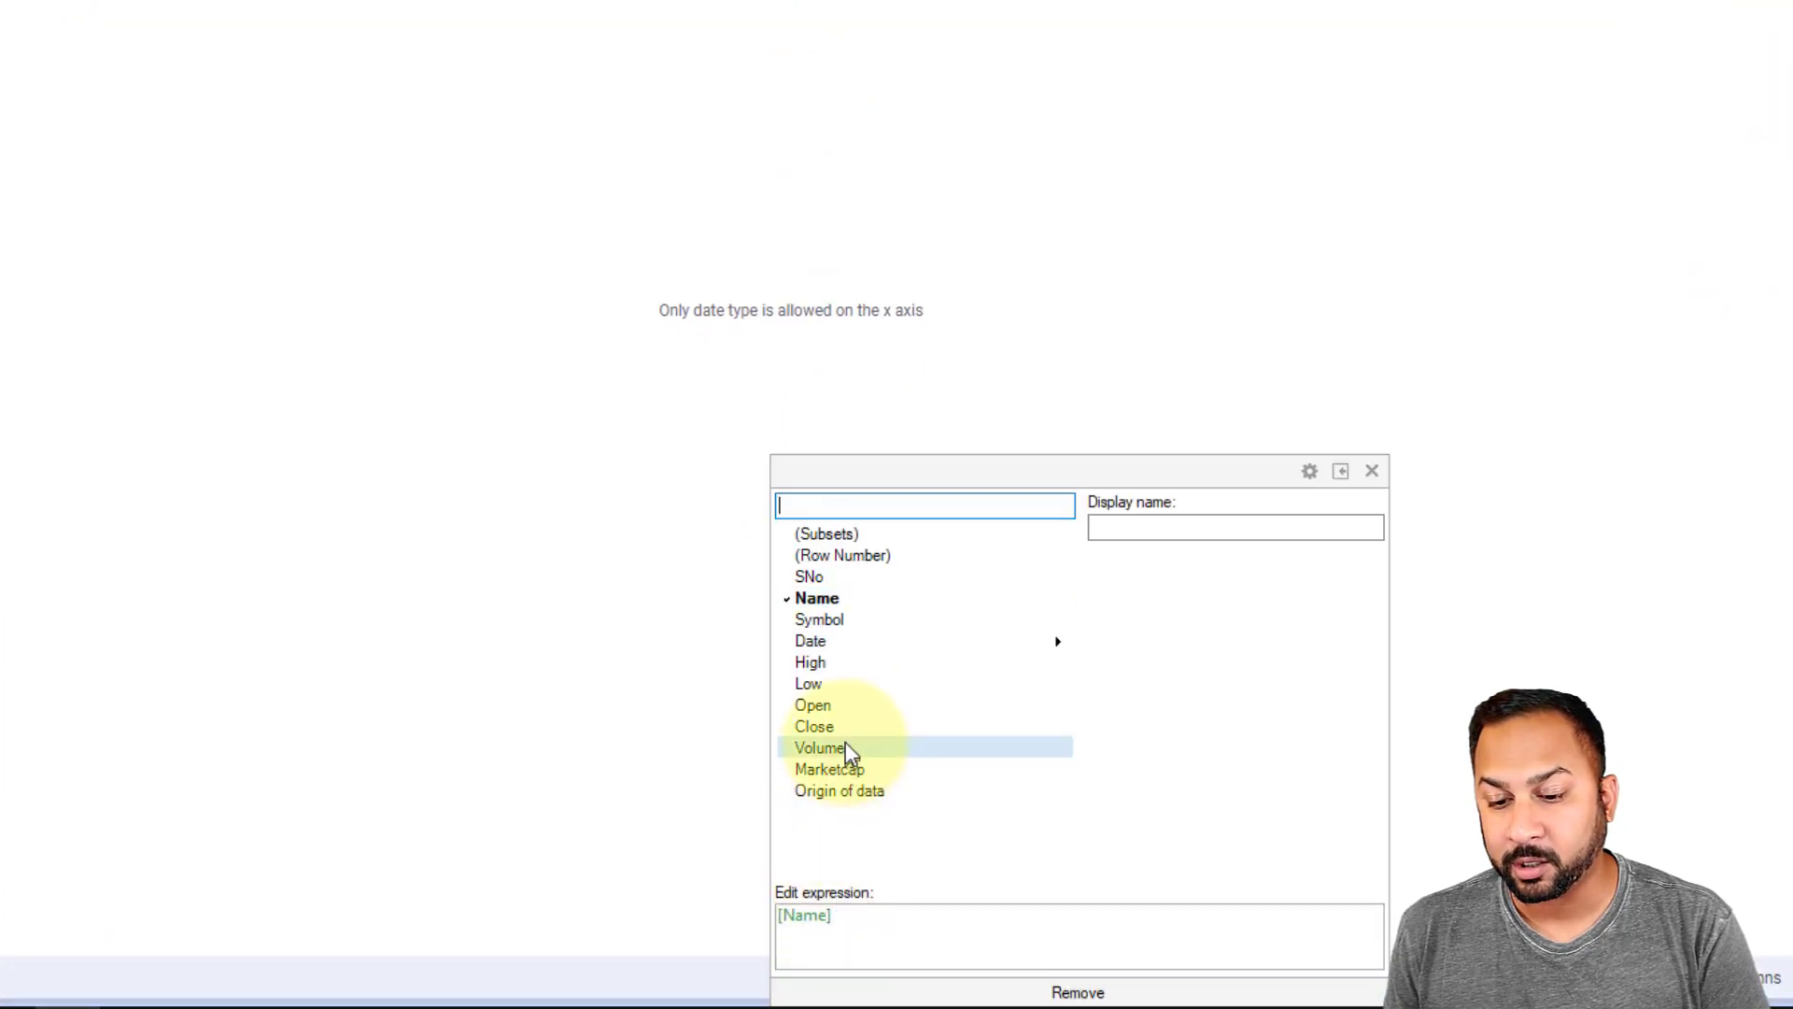
{"action": "mouse_move", "coordinate": [857, 640]}
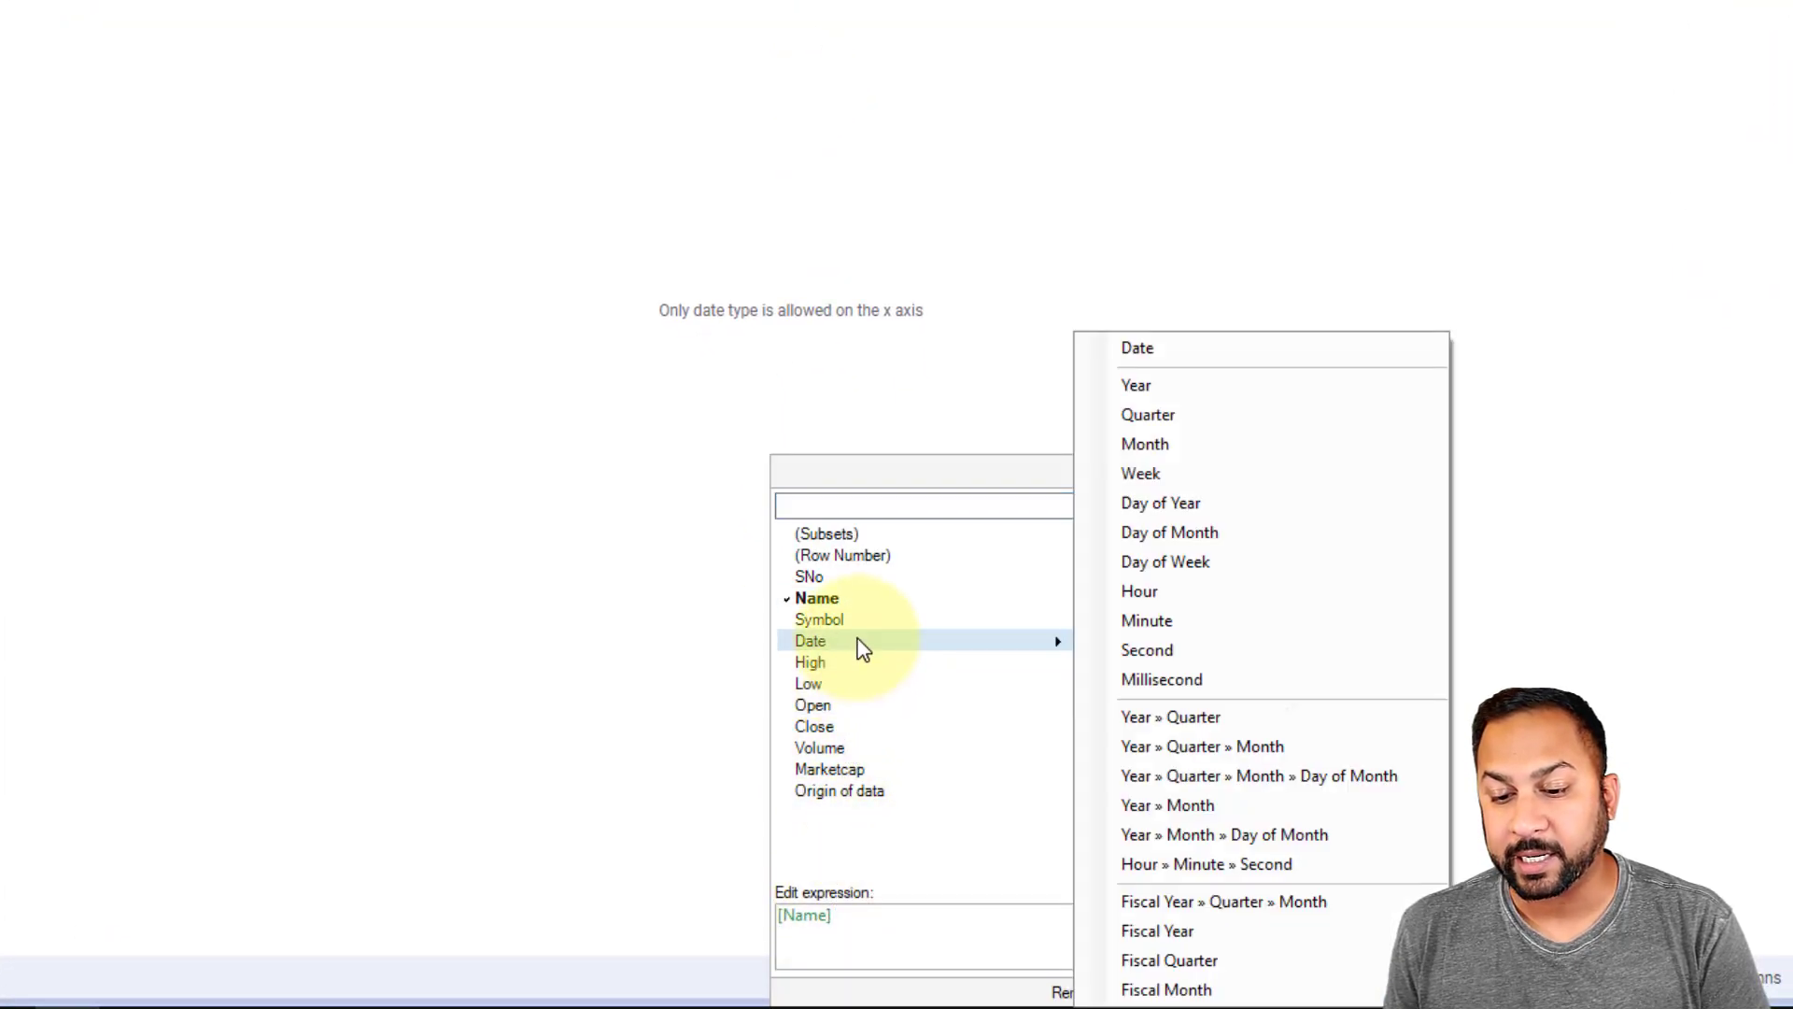
{"action": "left_click", "coordinate": [1152, 351]}
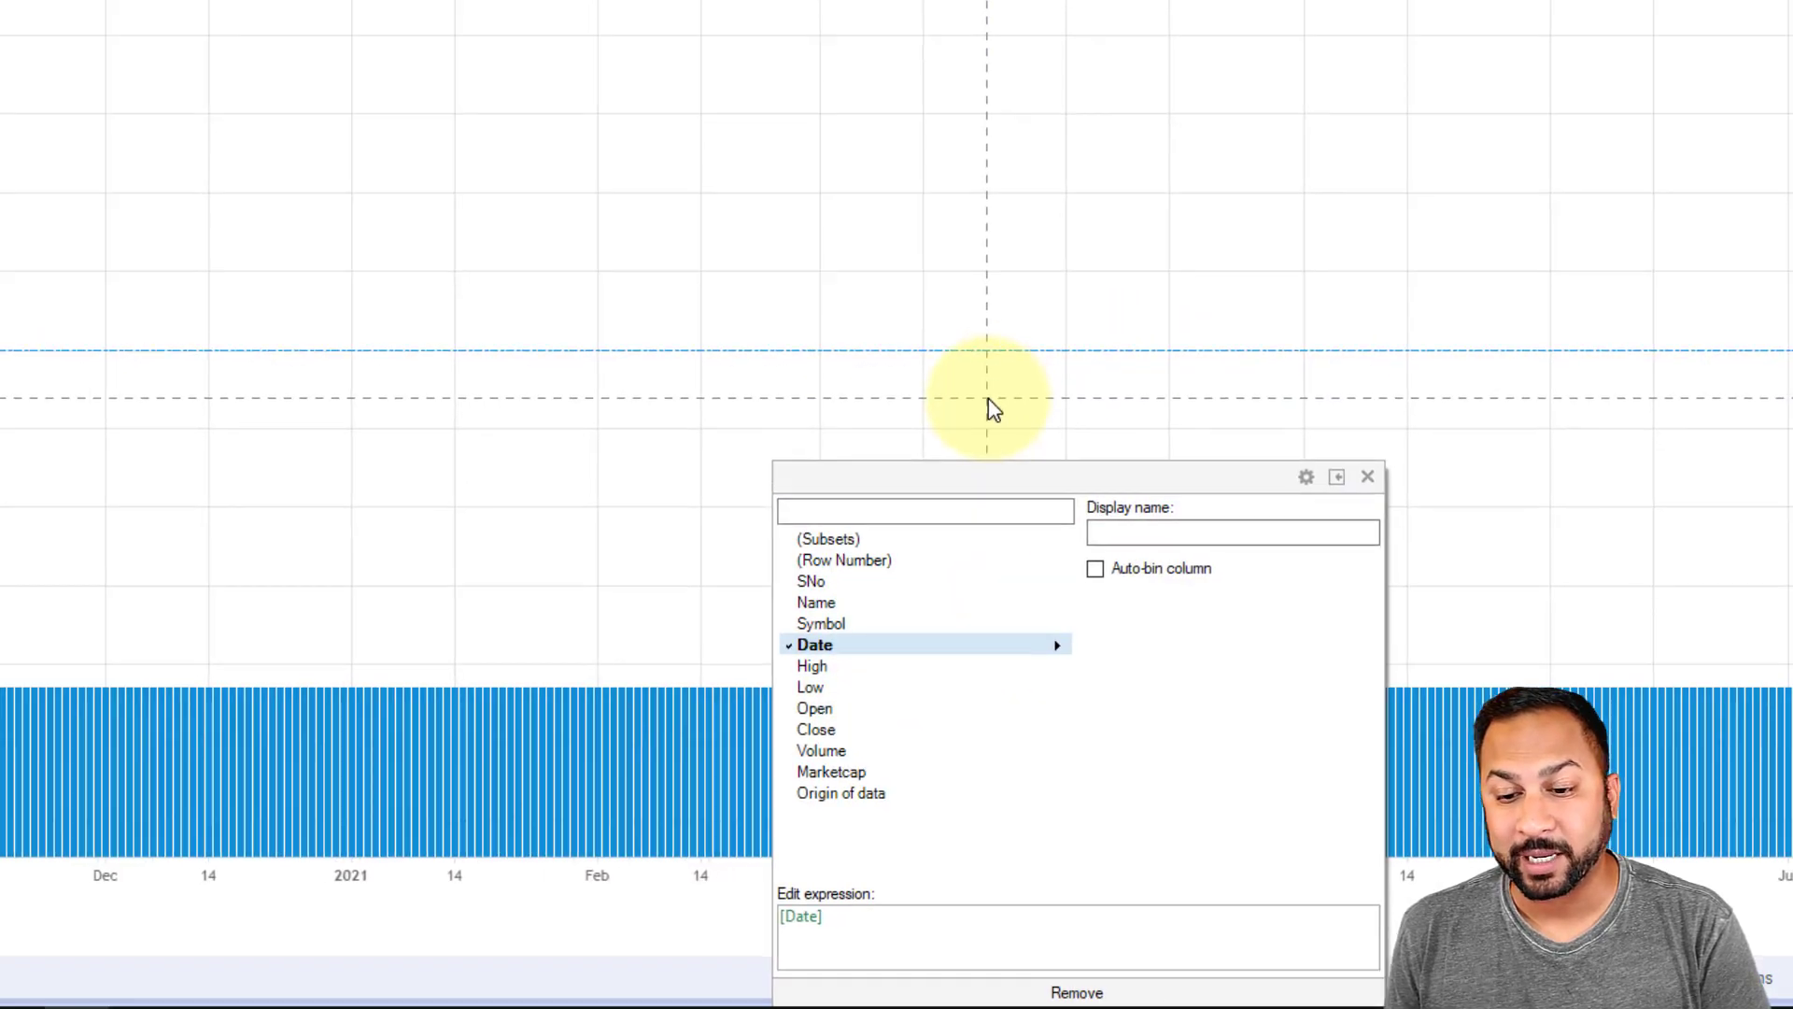
{"action": "left_click", "coordinate": [633, 422]}
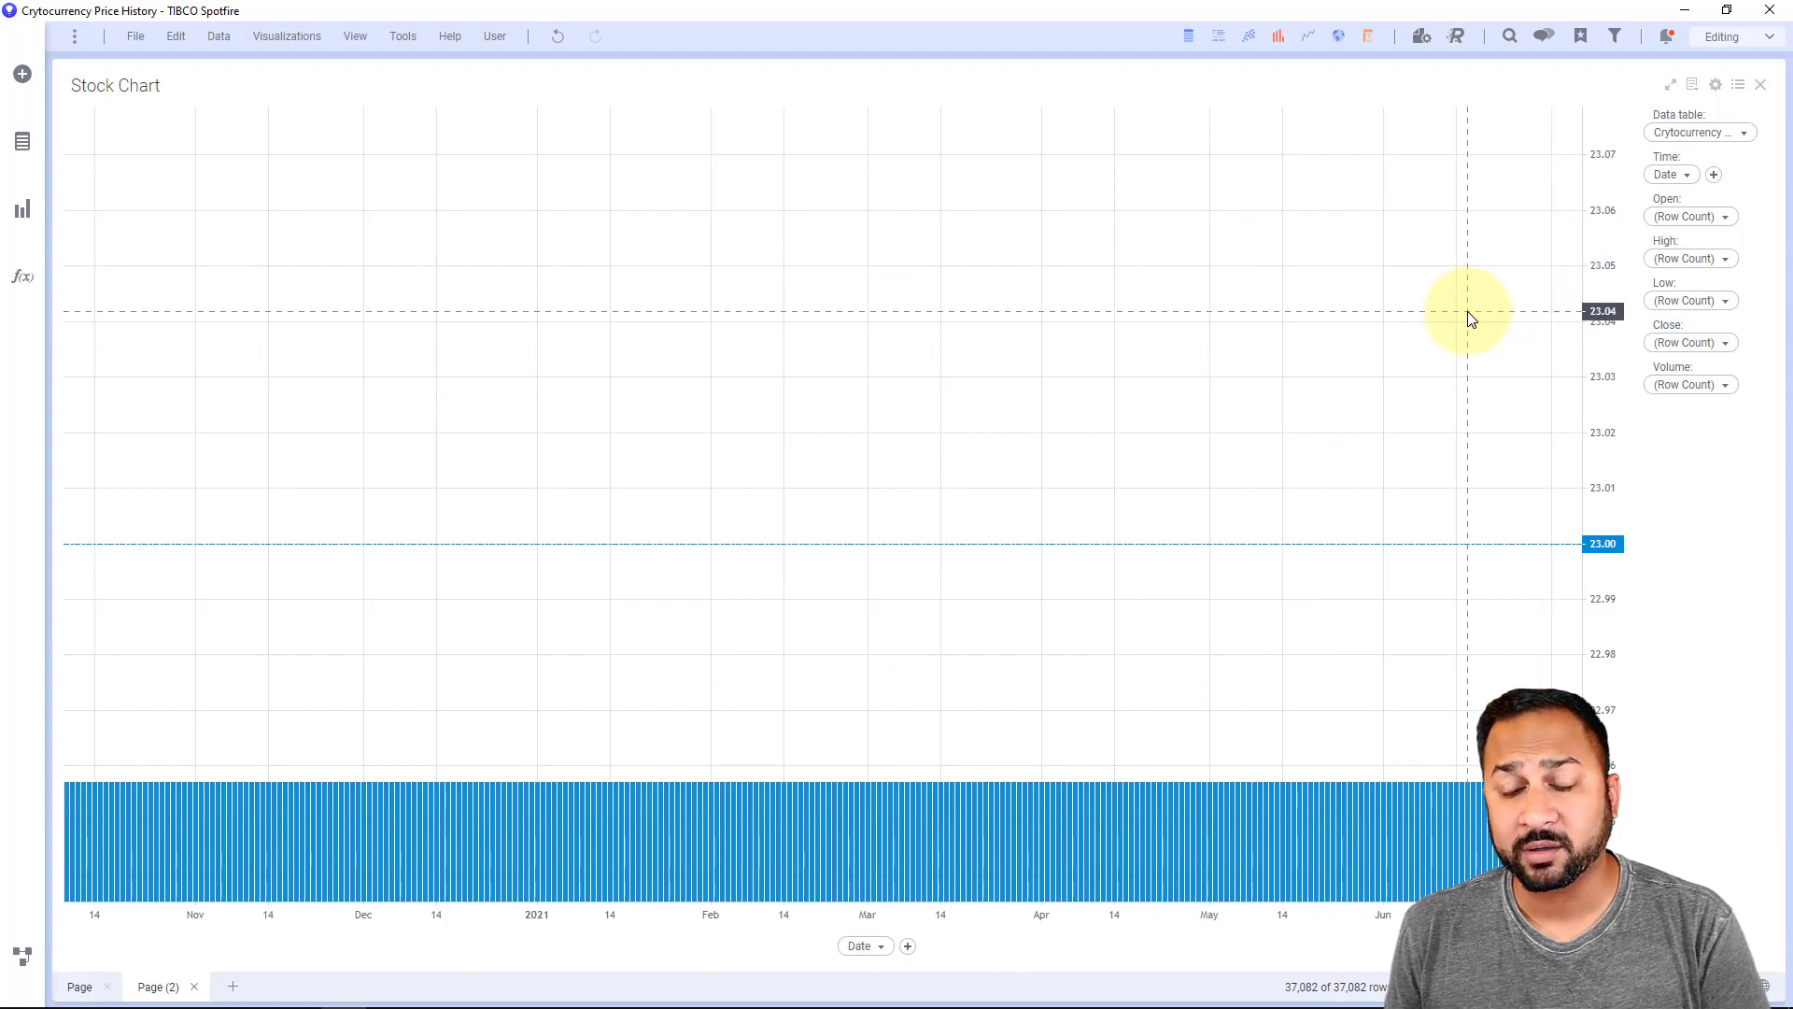
Set the Stock Chart's Open to Avg(Open) and High to Avg(High).
{"action": "left_click", "coordinate": [1716, 218]}
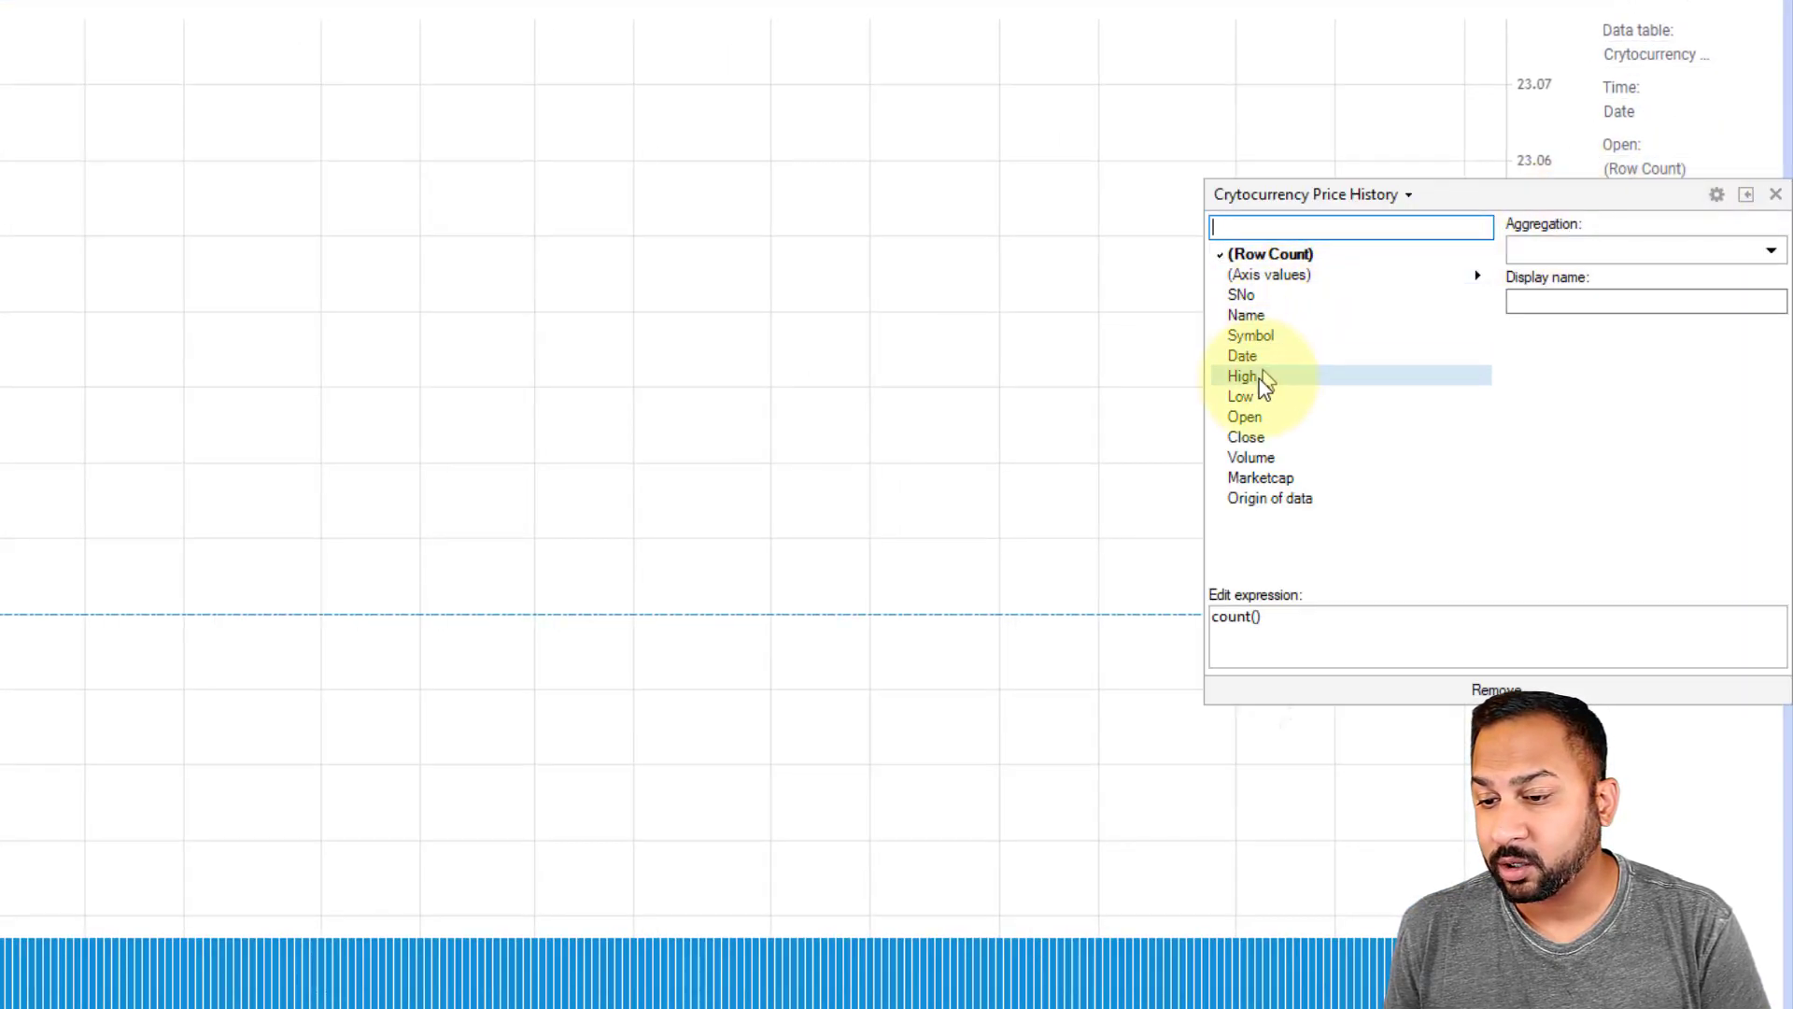
{"action": "left_click", "coordinate": [1252, 415]}
{"action": "left_click", "coordinate": [1139, 654]}
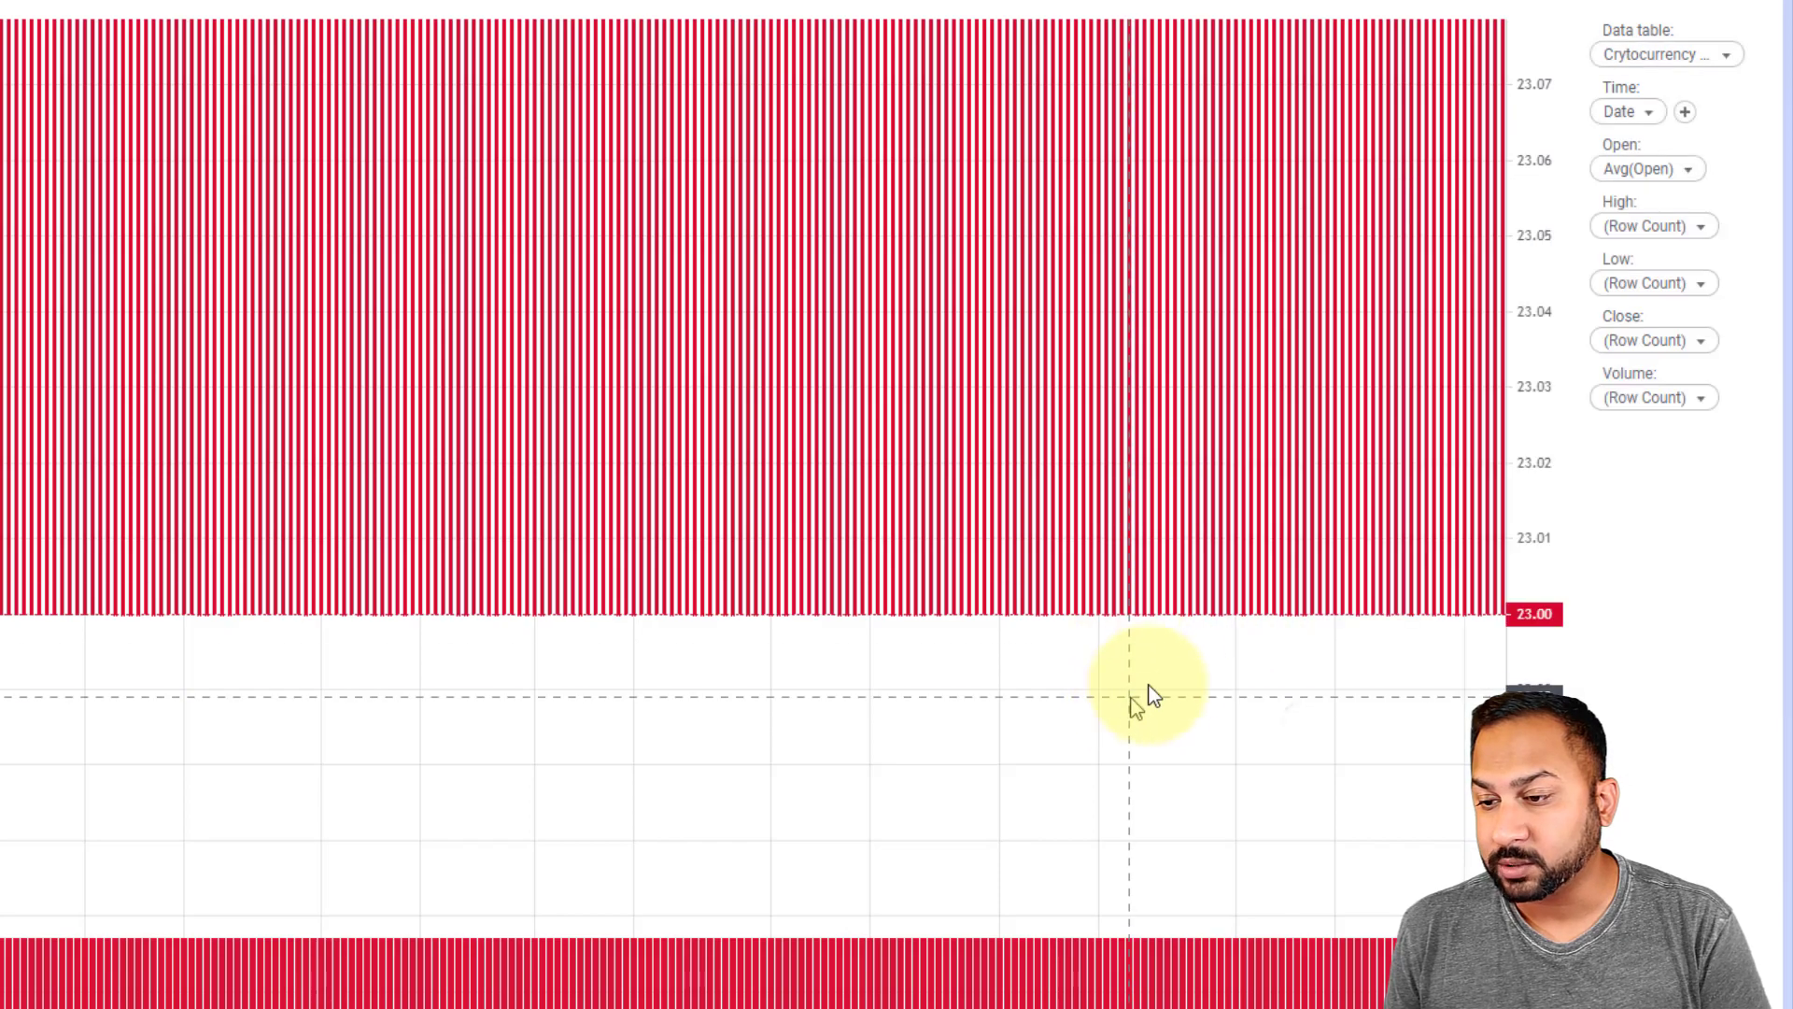
{"action": "left_click", "coordinate": [1635, 226]}
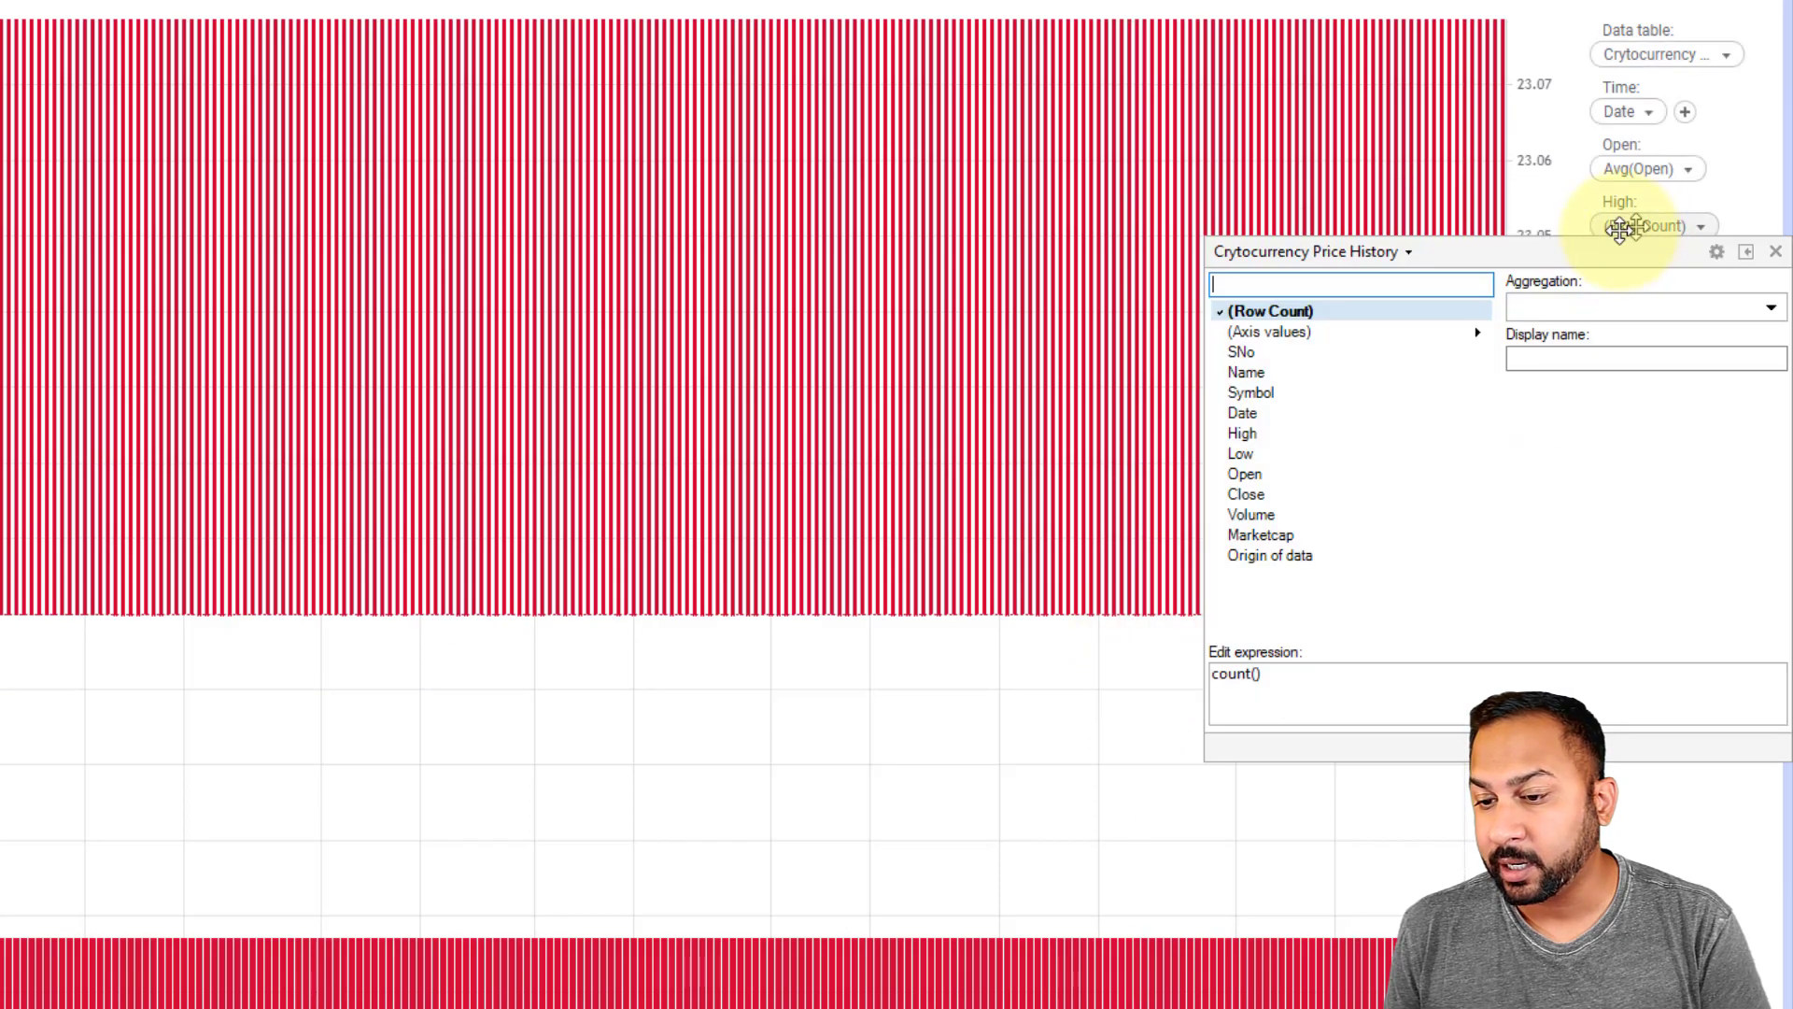
{"action": "left_click", "coordinate": [1302, 435]}
{"action": "left_click", "coordinate": [1111, 648]}
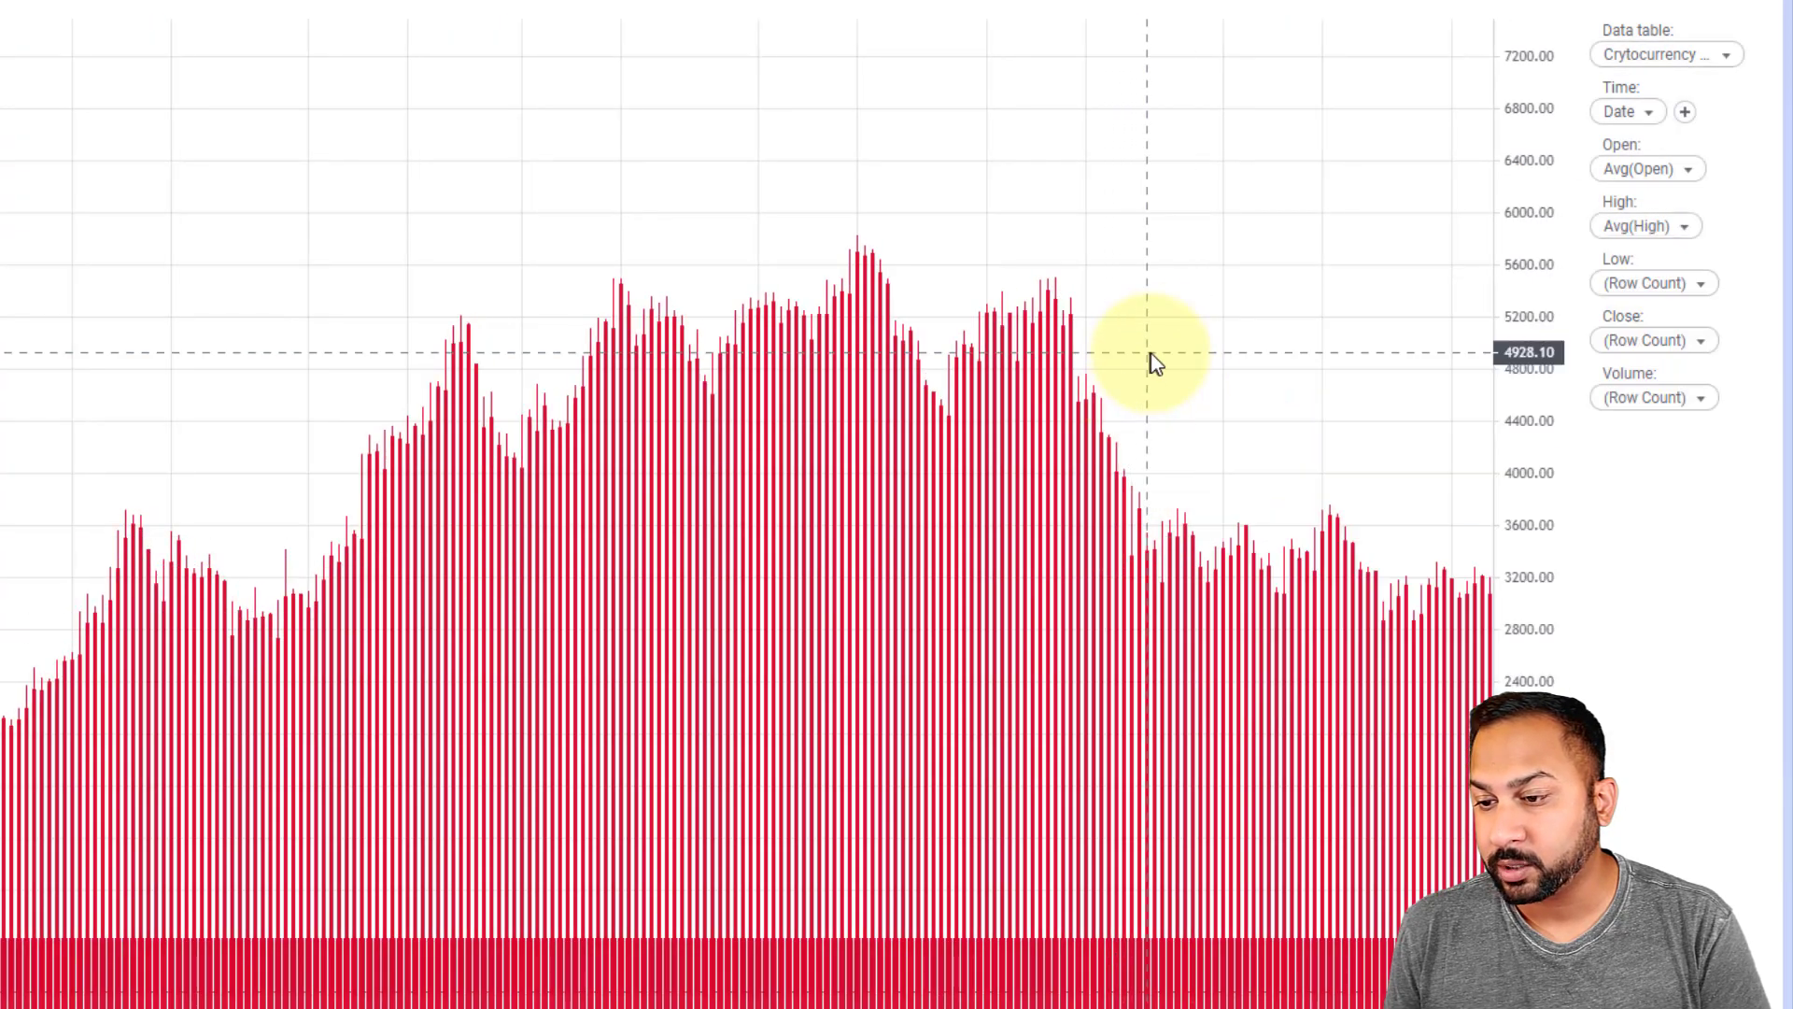
Set Low to Avg(Low), Close to Avg(Close) and Volume to Avg(Volume).
{"action": "left_click", "coordinate": [1693, 295]}
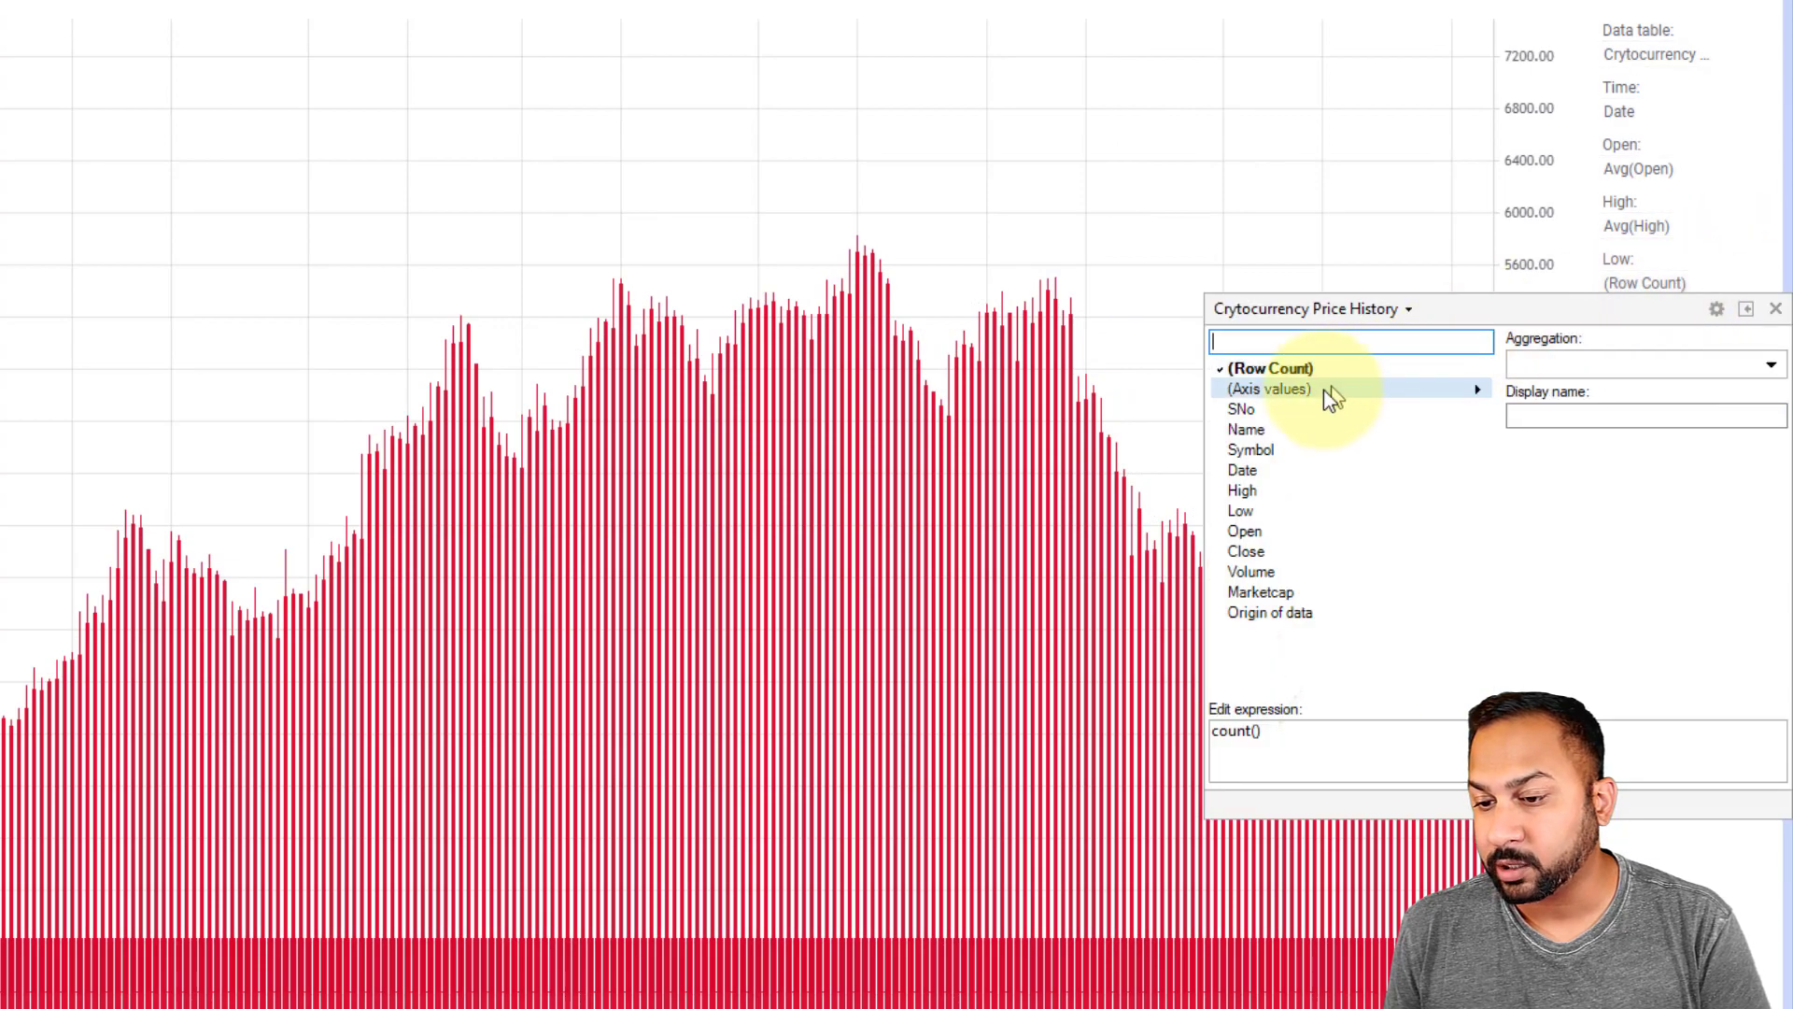
{"action": "left_click", "coordinate": [1264, 510]}
{"action": "left_click", "coordinate": [1140, 249]}
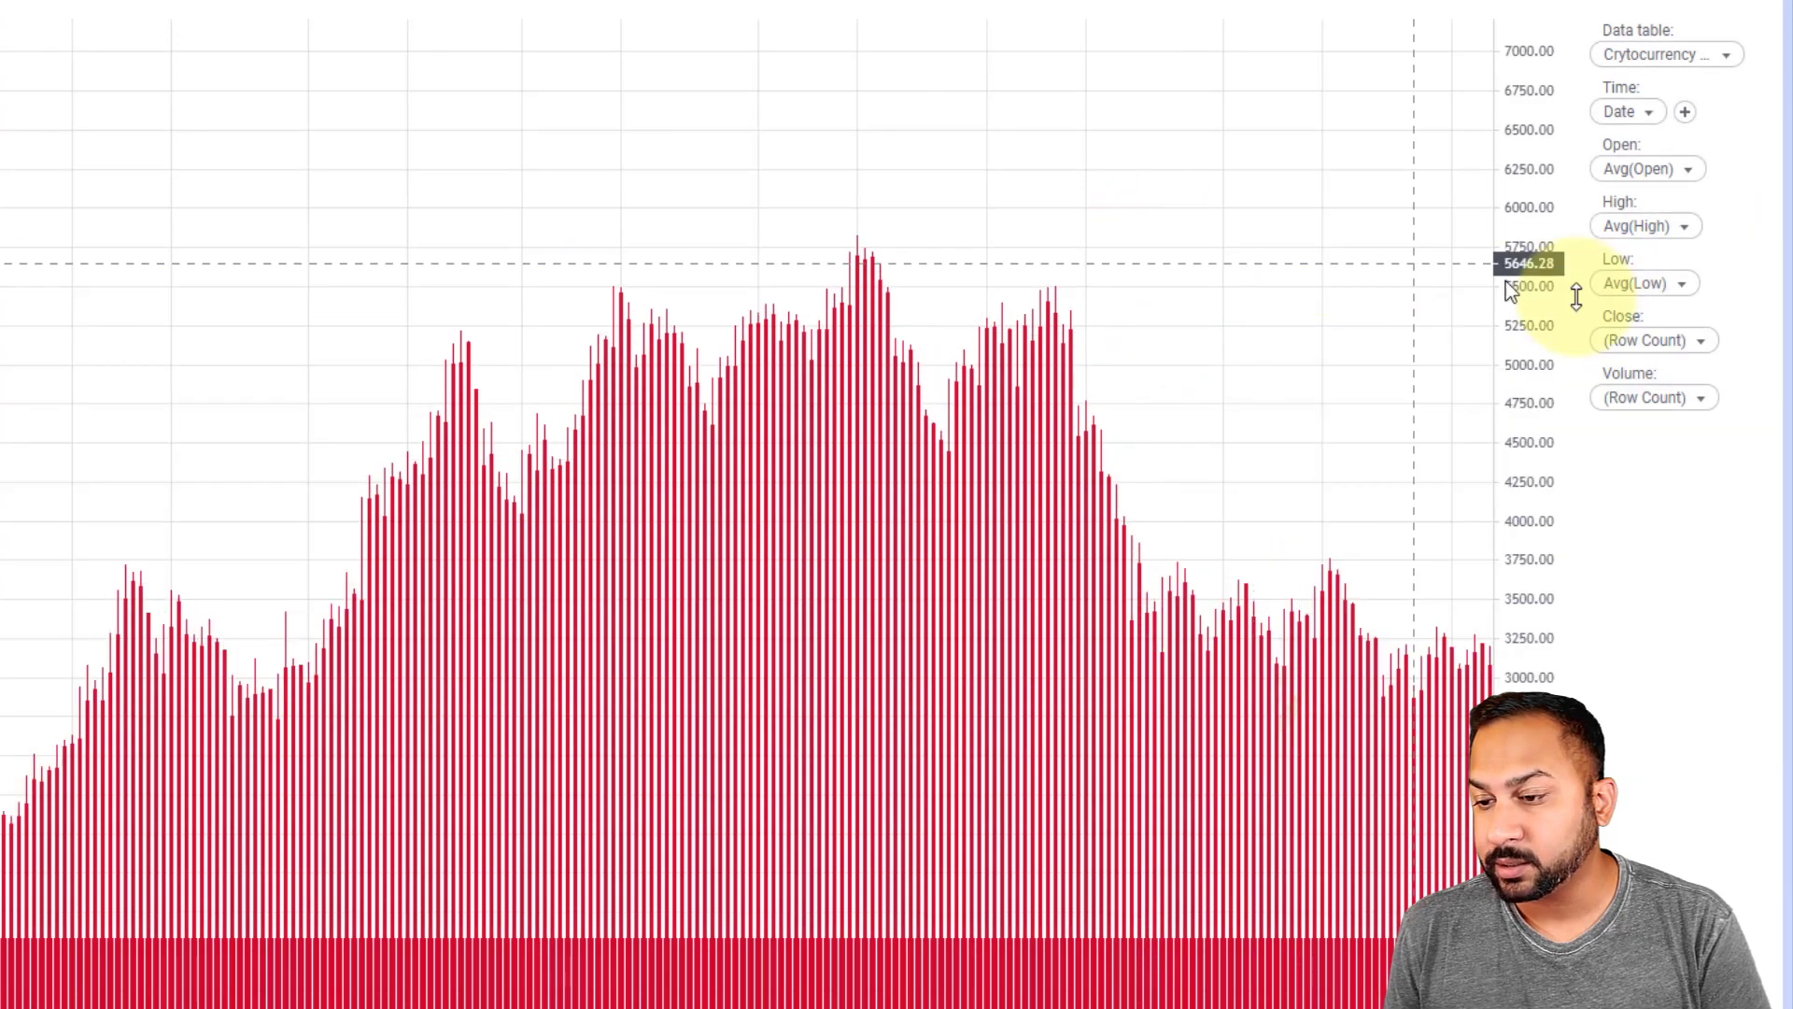
{"action": "left_click", "coordinate": [1646, 339]}
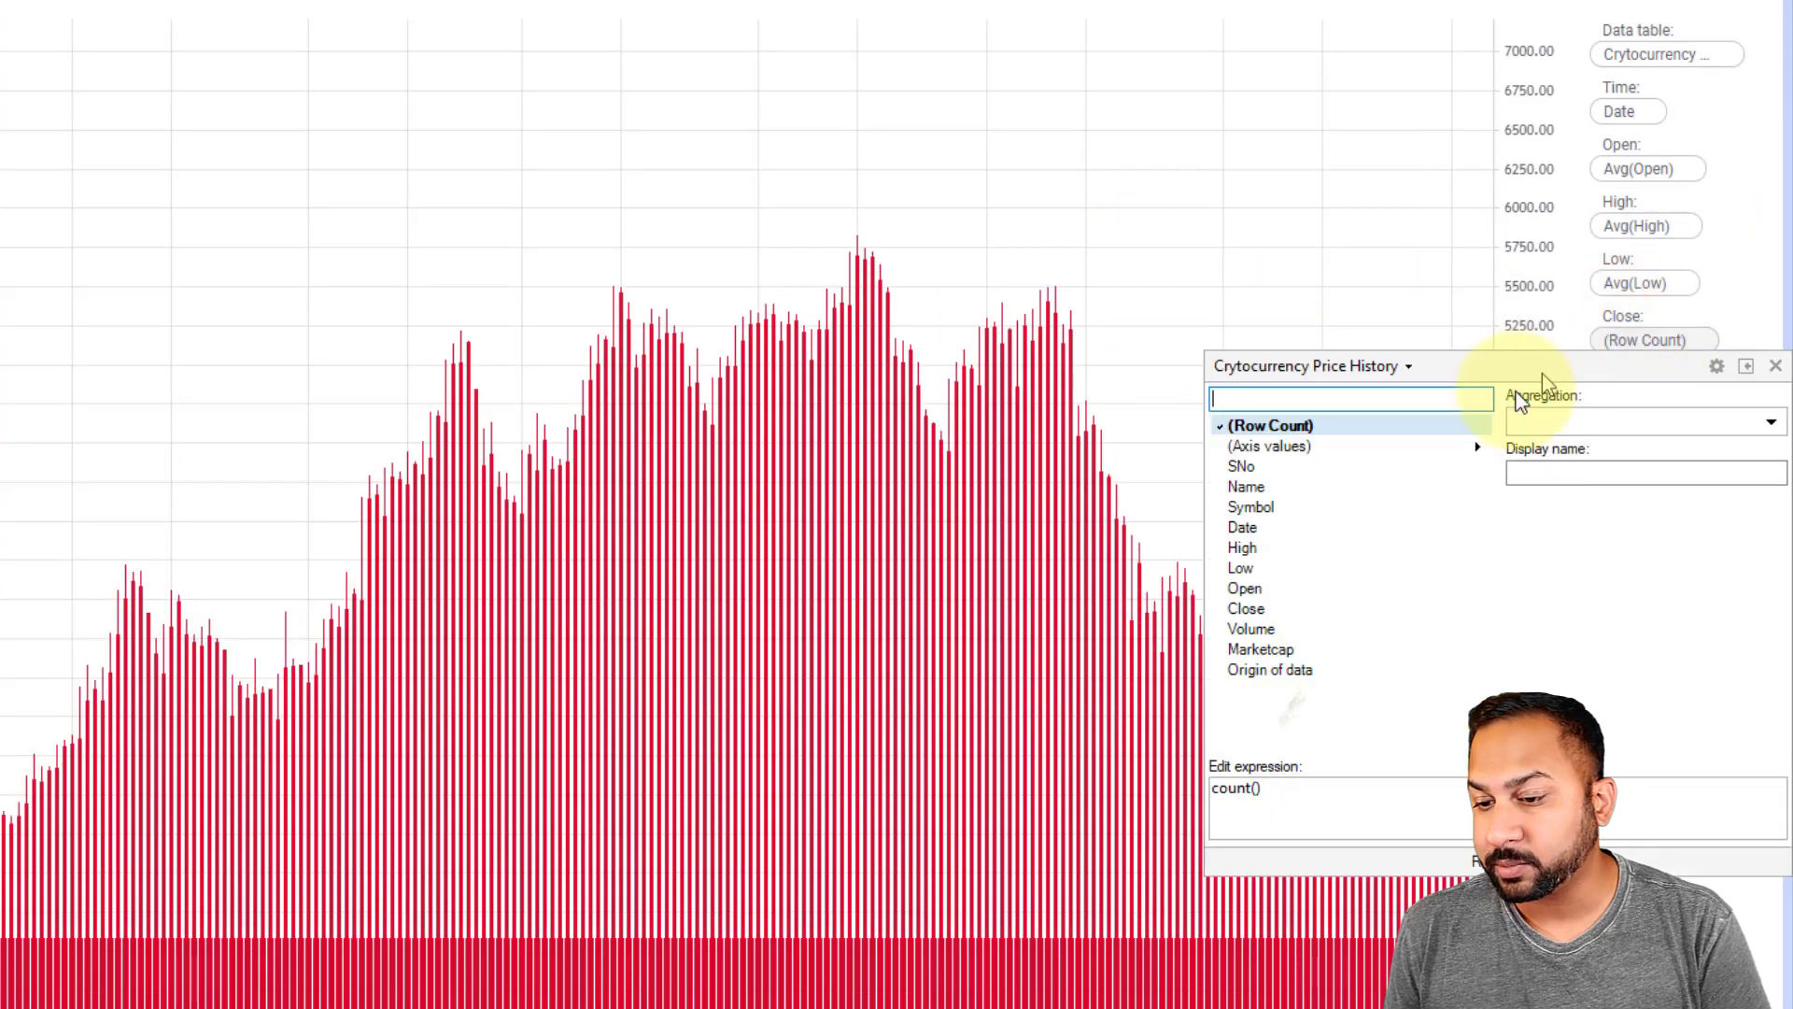
{"action": "left_click", "coordinate": [1294, 608]}
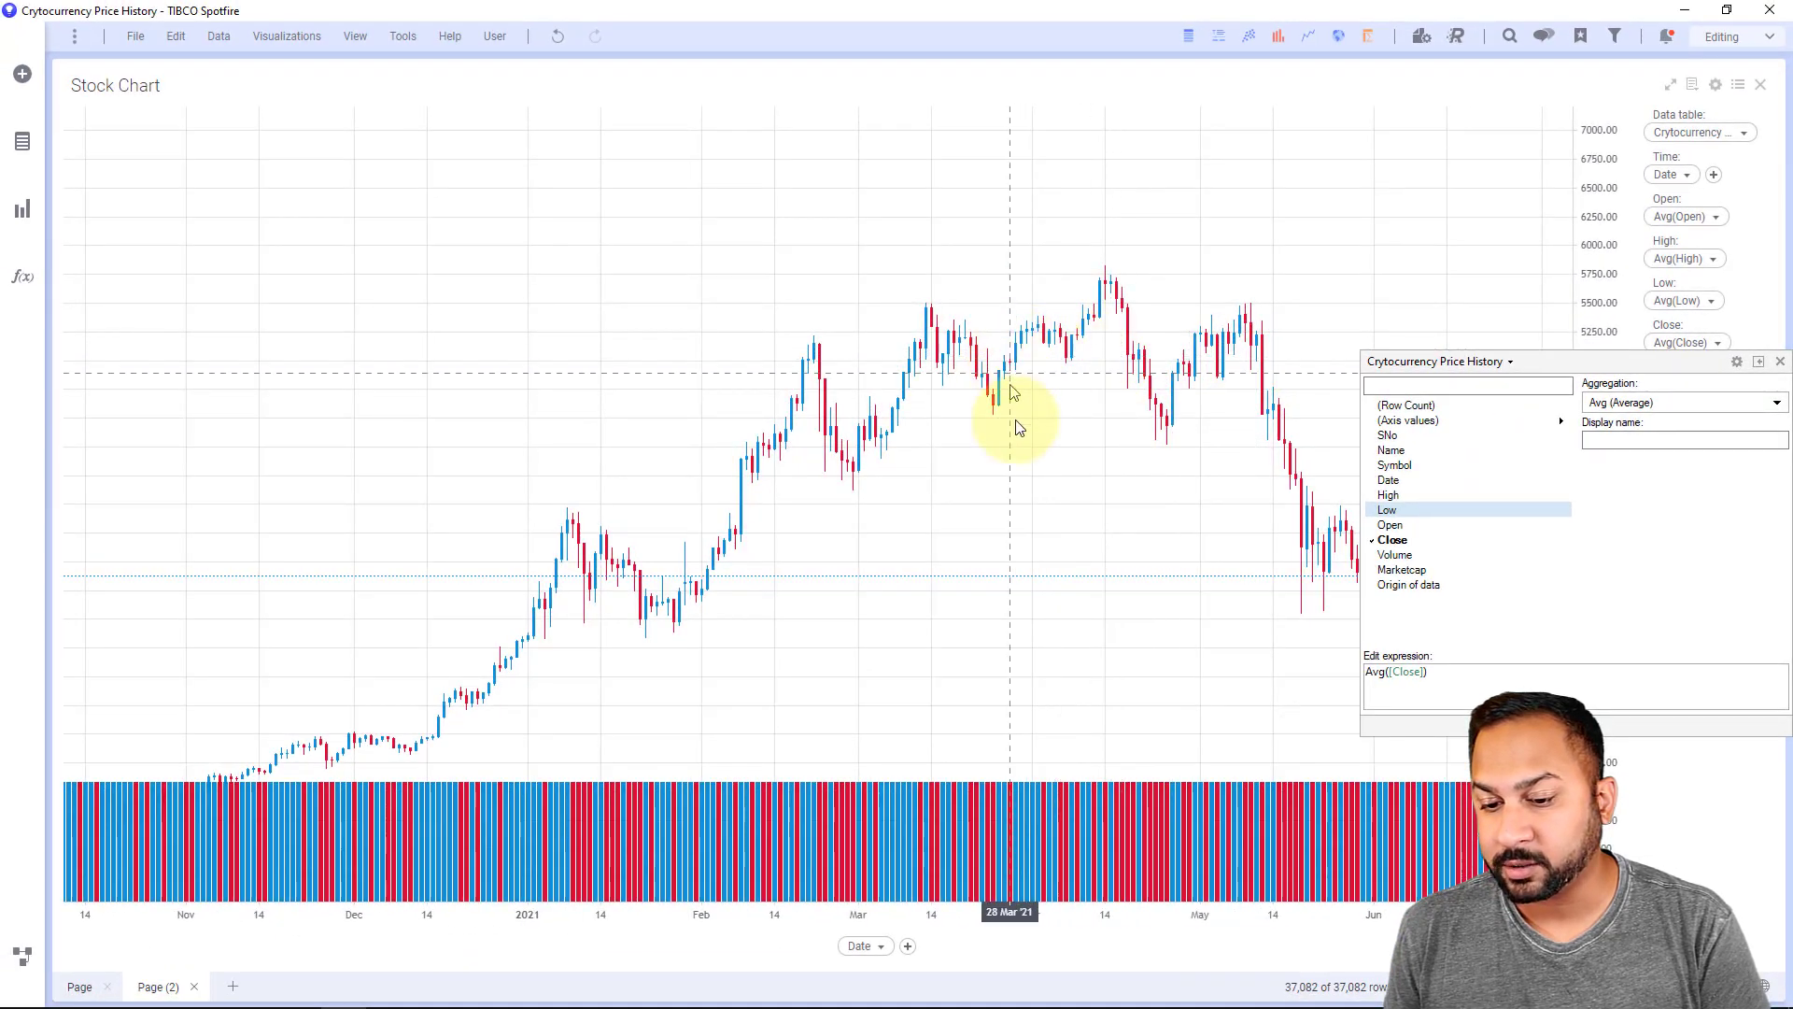
{"action": "left_click", "coordinate": [990, 535]}
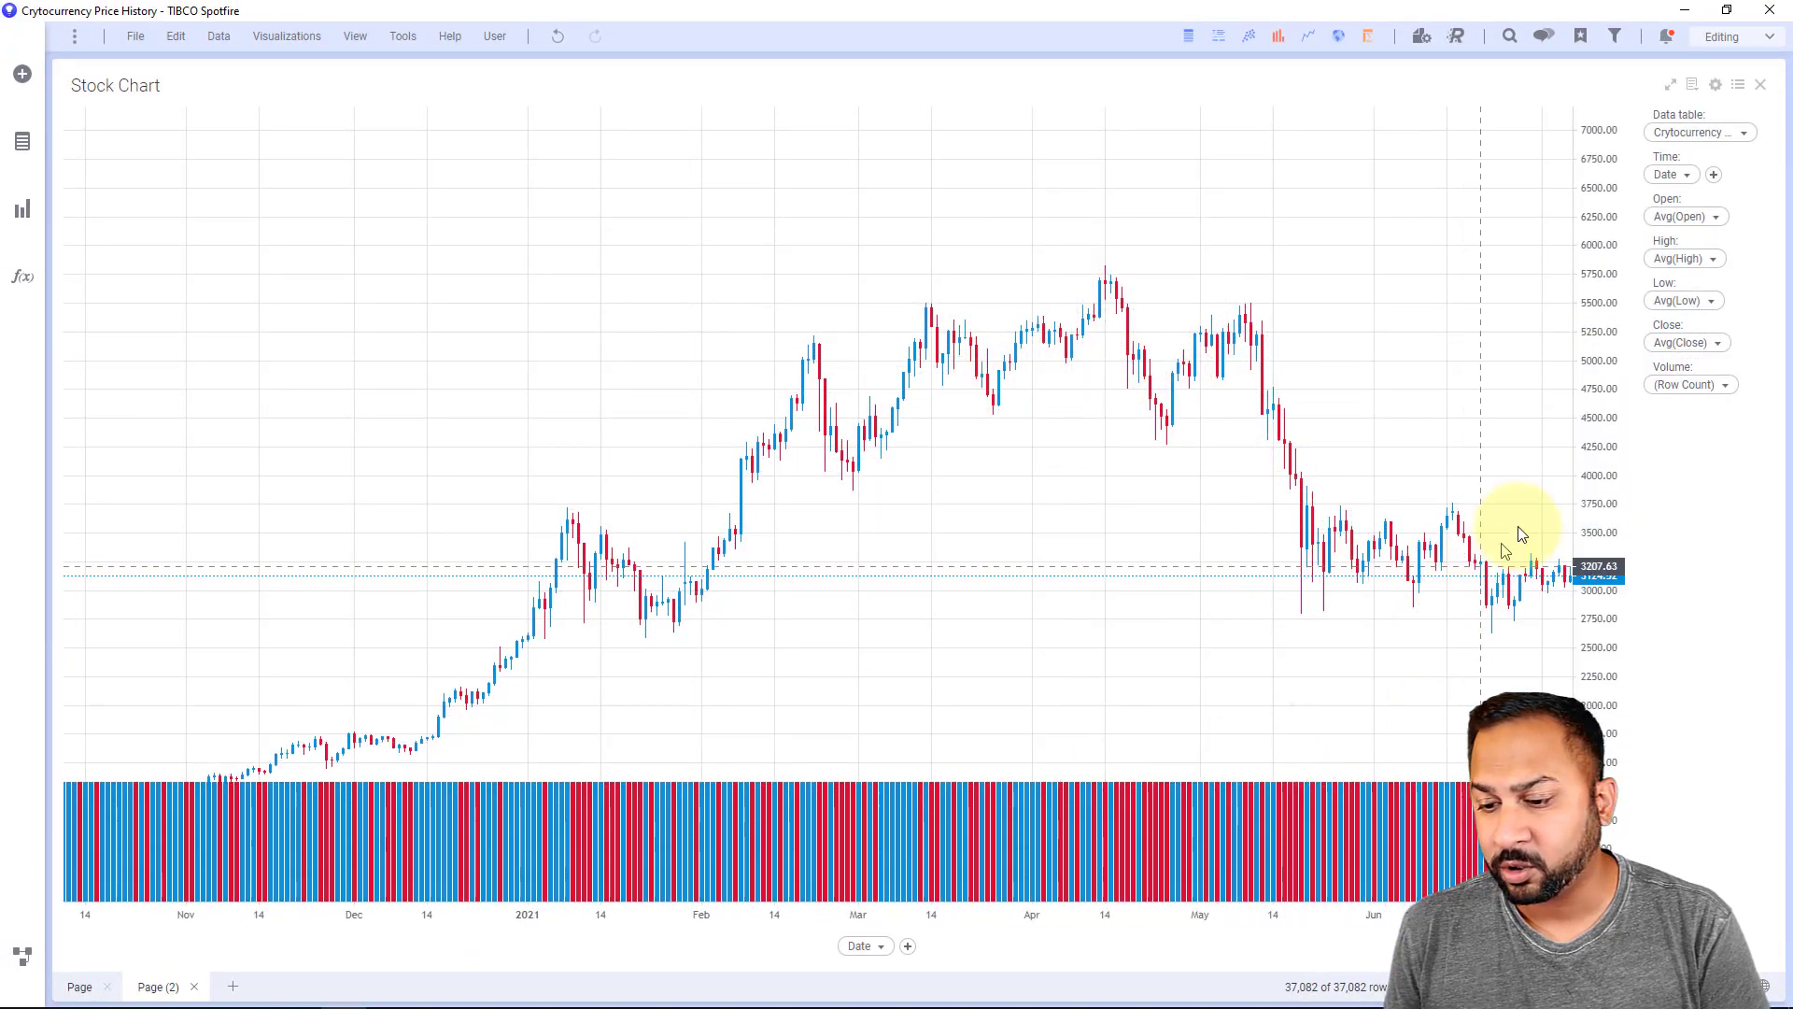
{"action": "left_click", "coordinate": [1677, 384]}
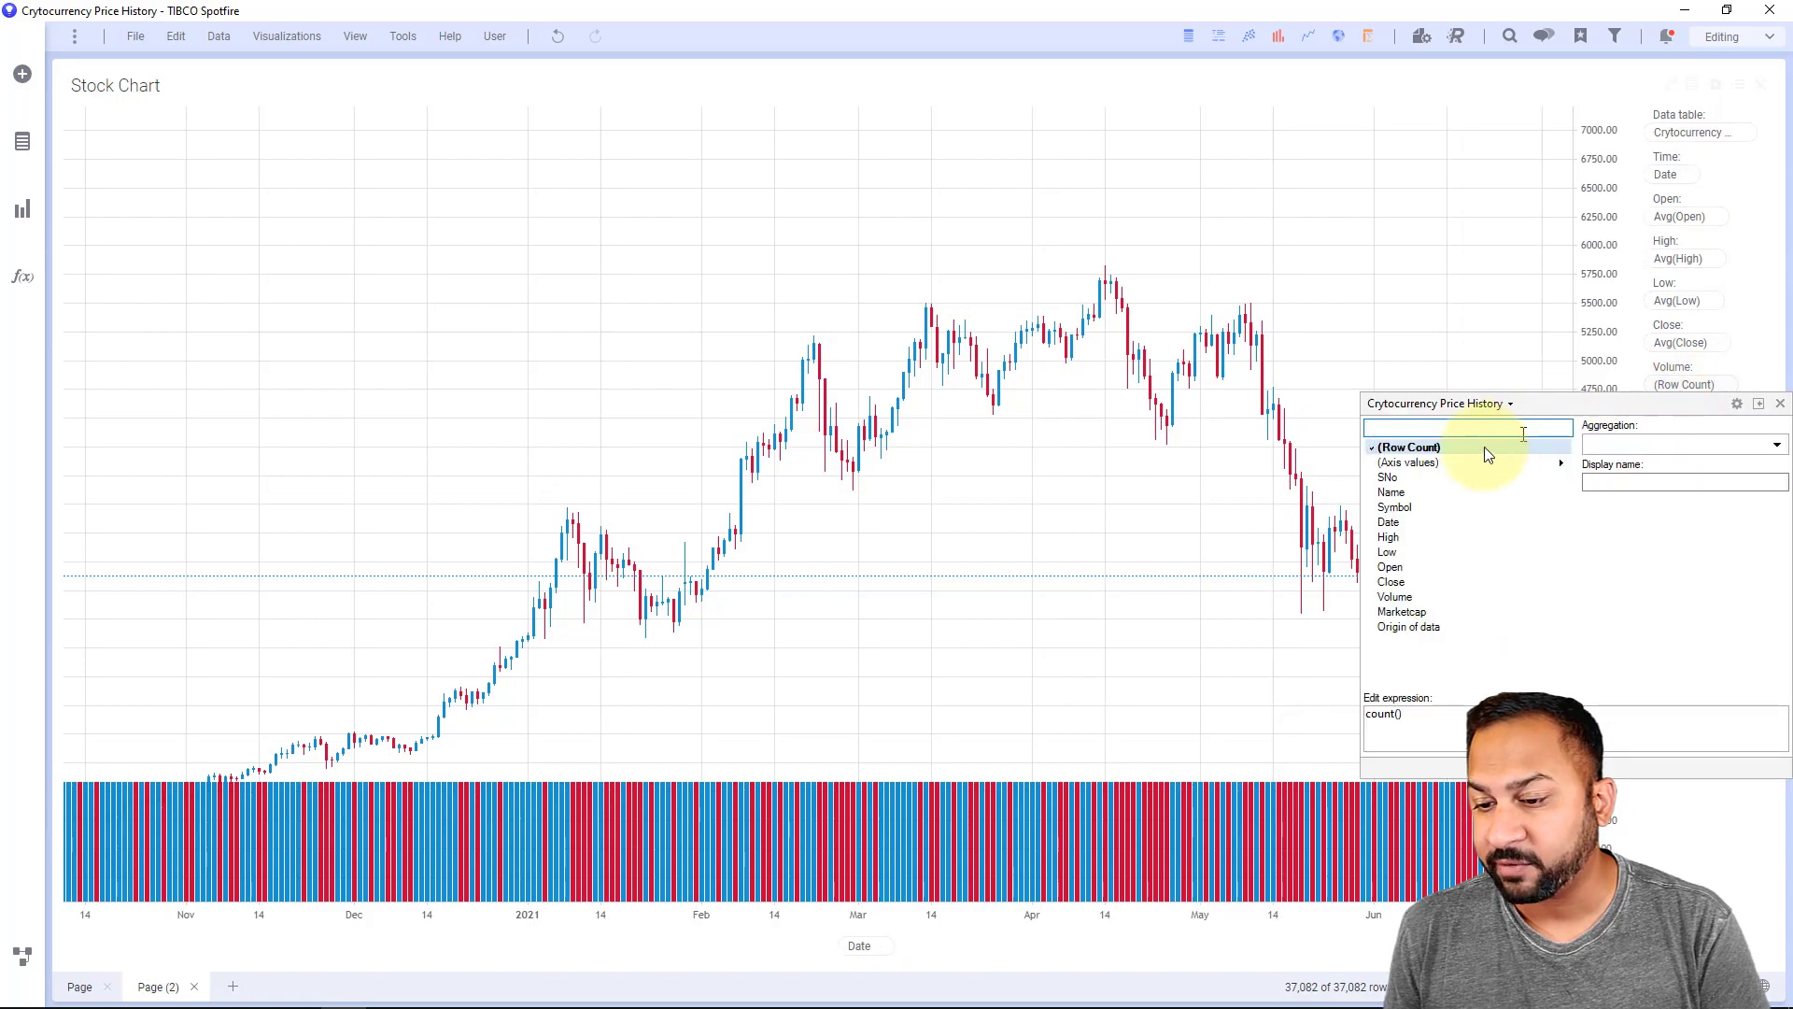
{"action": "left_click", "coordinate": [1412, 594]}
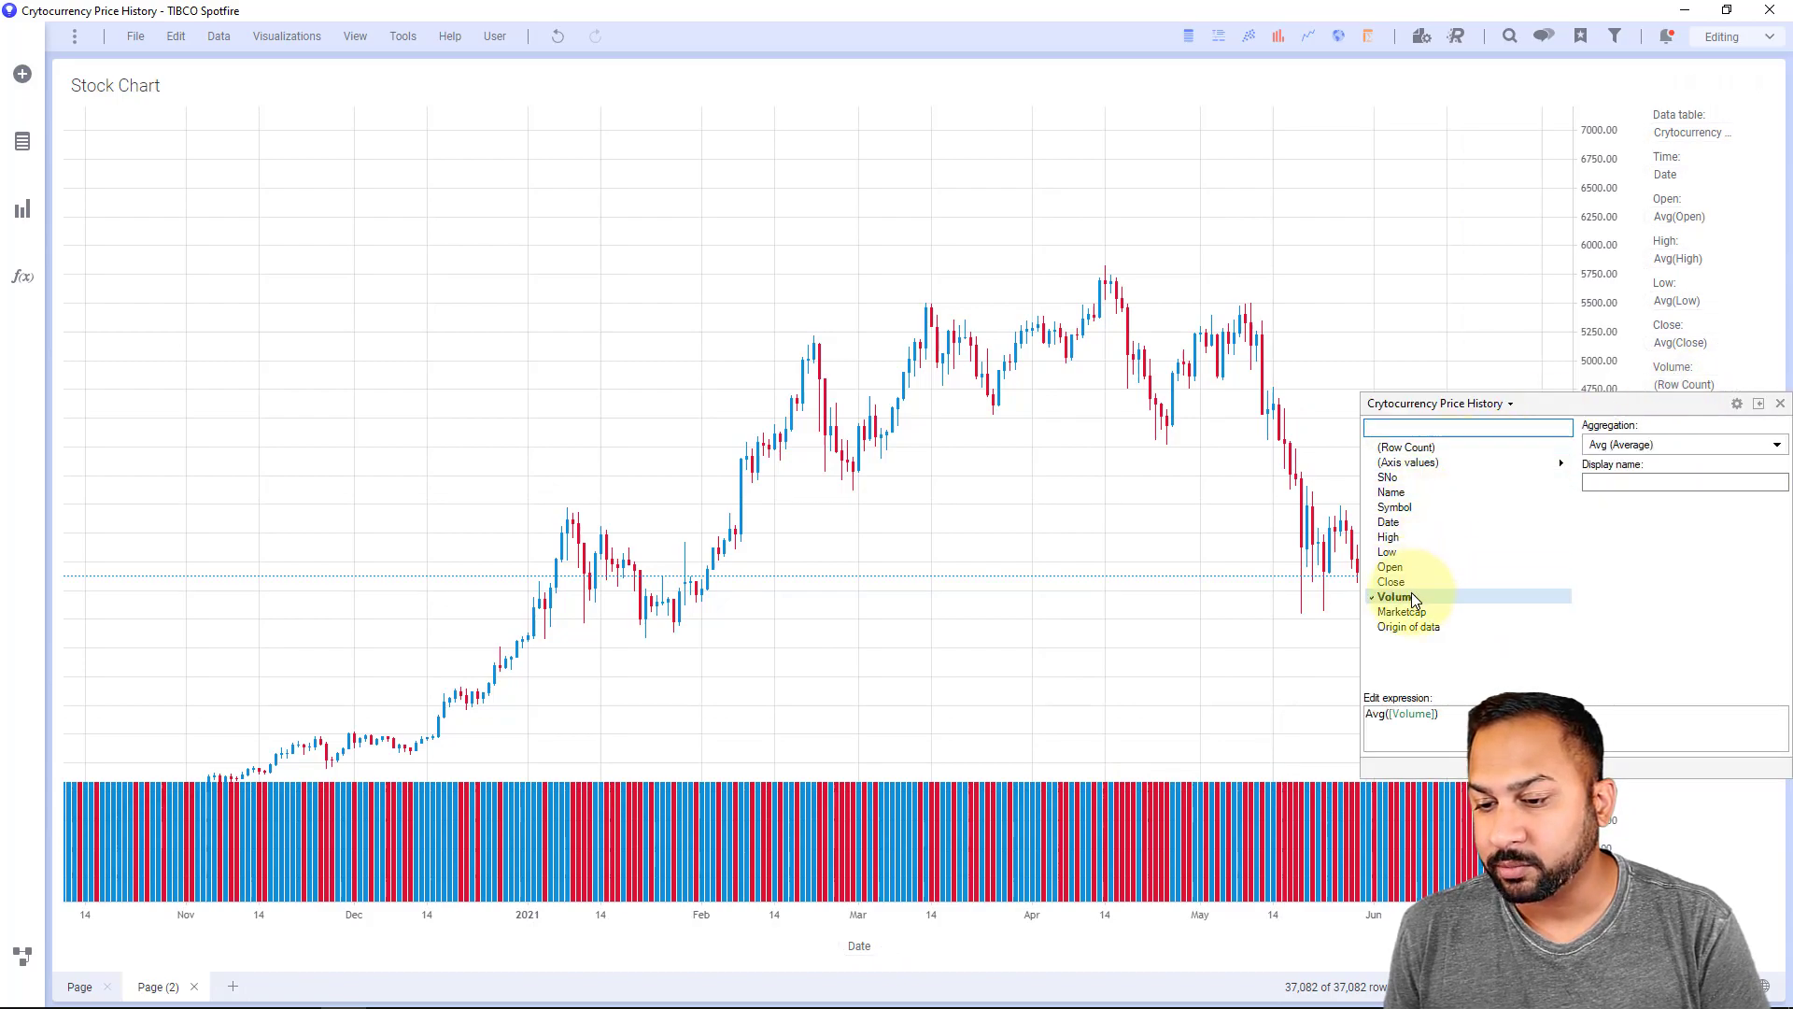
{"action": "left_click", "coordinate": [1153, 596]}
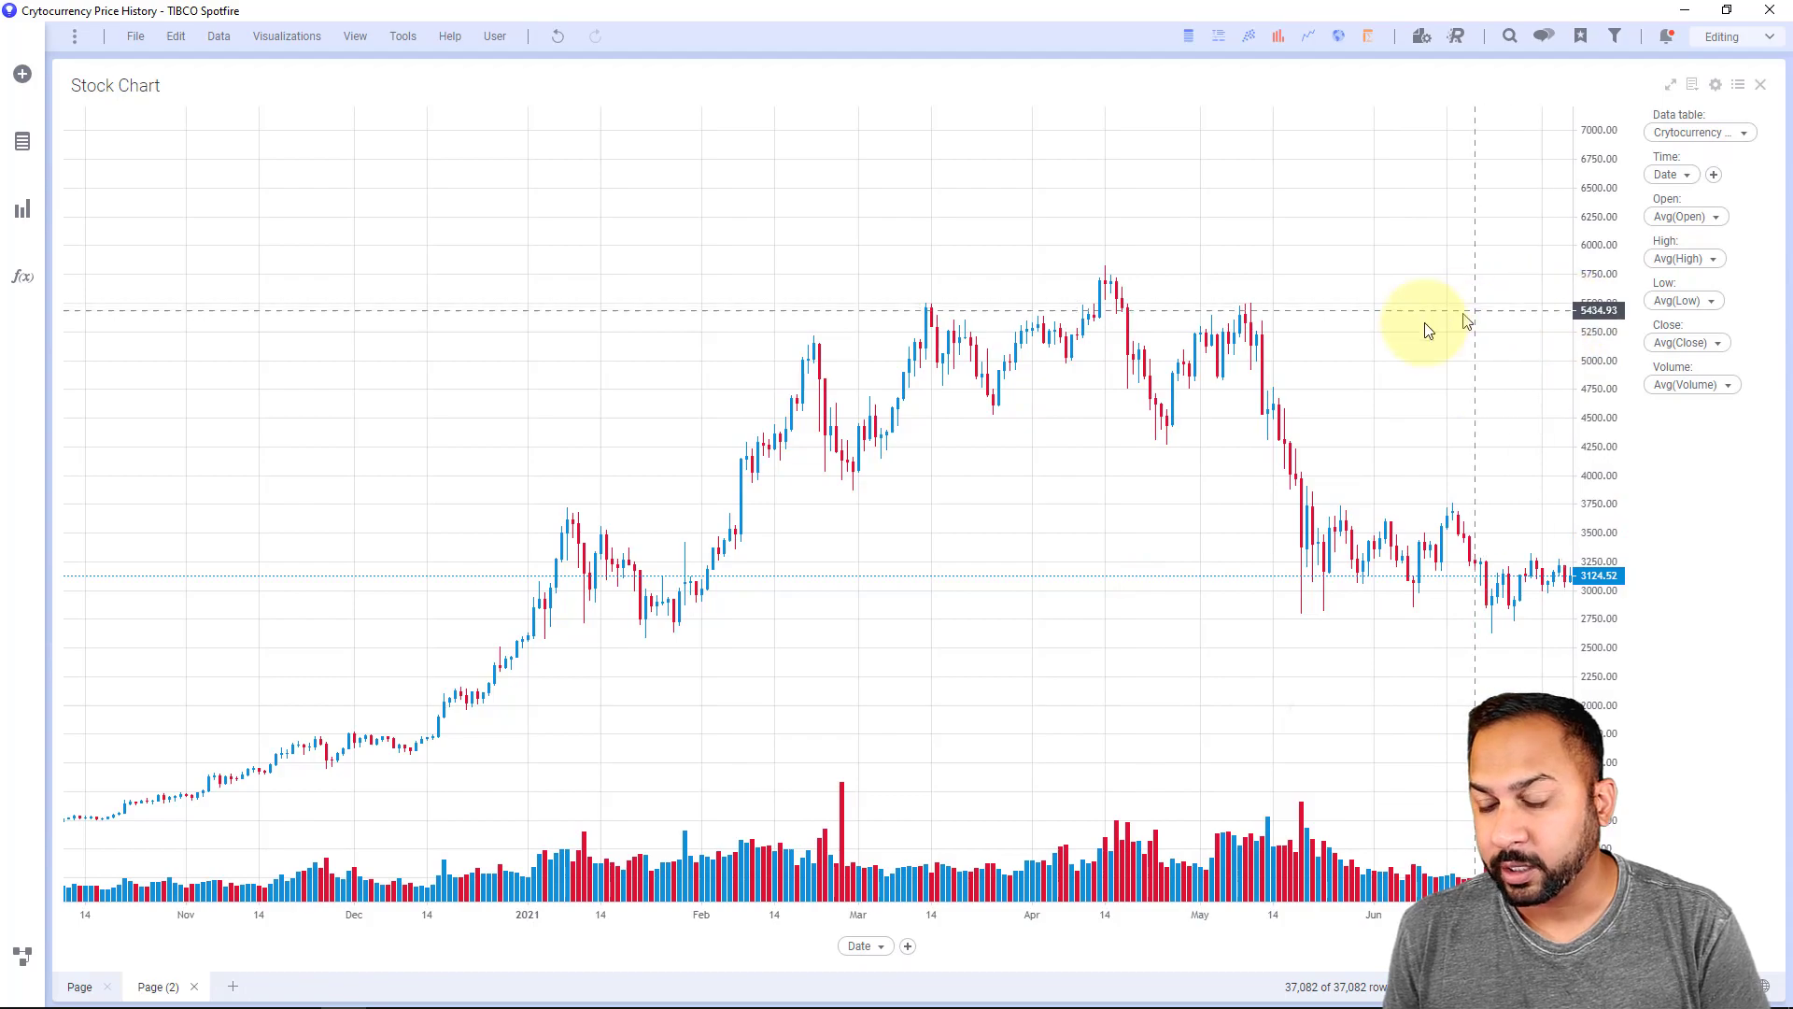
Dock a Crytocurrency Price History table below the Stock Chart, keeping the chart taller.
{"action": "left_click_drag", "start_coordinate": [1008, 420], "coordinate": [849, 439]}
{"action": "left_click", "coordinate": [1188, 38]}
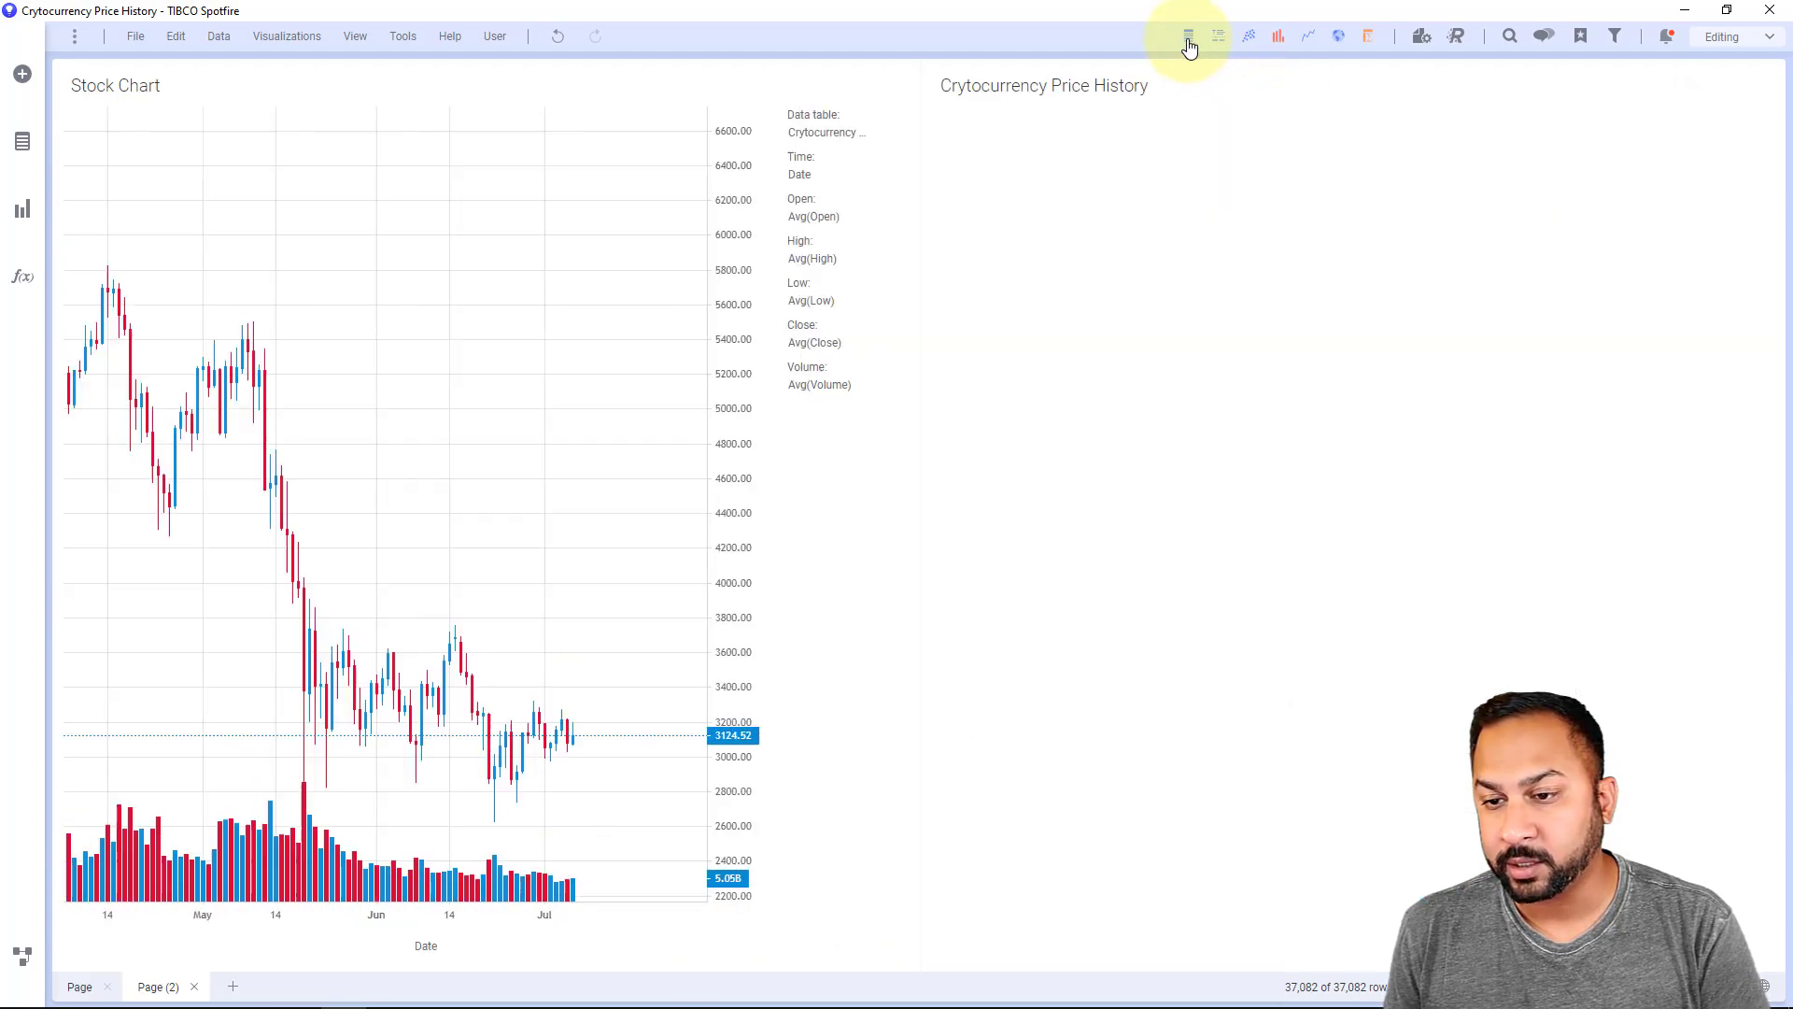
{"action": "mouse_move", "coordinate": [1133, 85]}
{"action": "left_mouse_down"}
{"action": "mouse_move", "coordinate": [601, 592]}
{"action": "mouse_move", "coordinate": [562, 808]}
{"action": "left_mouse_up"}
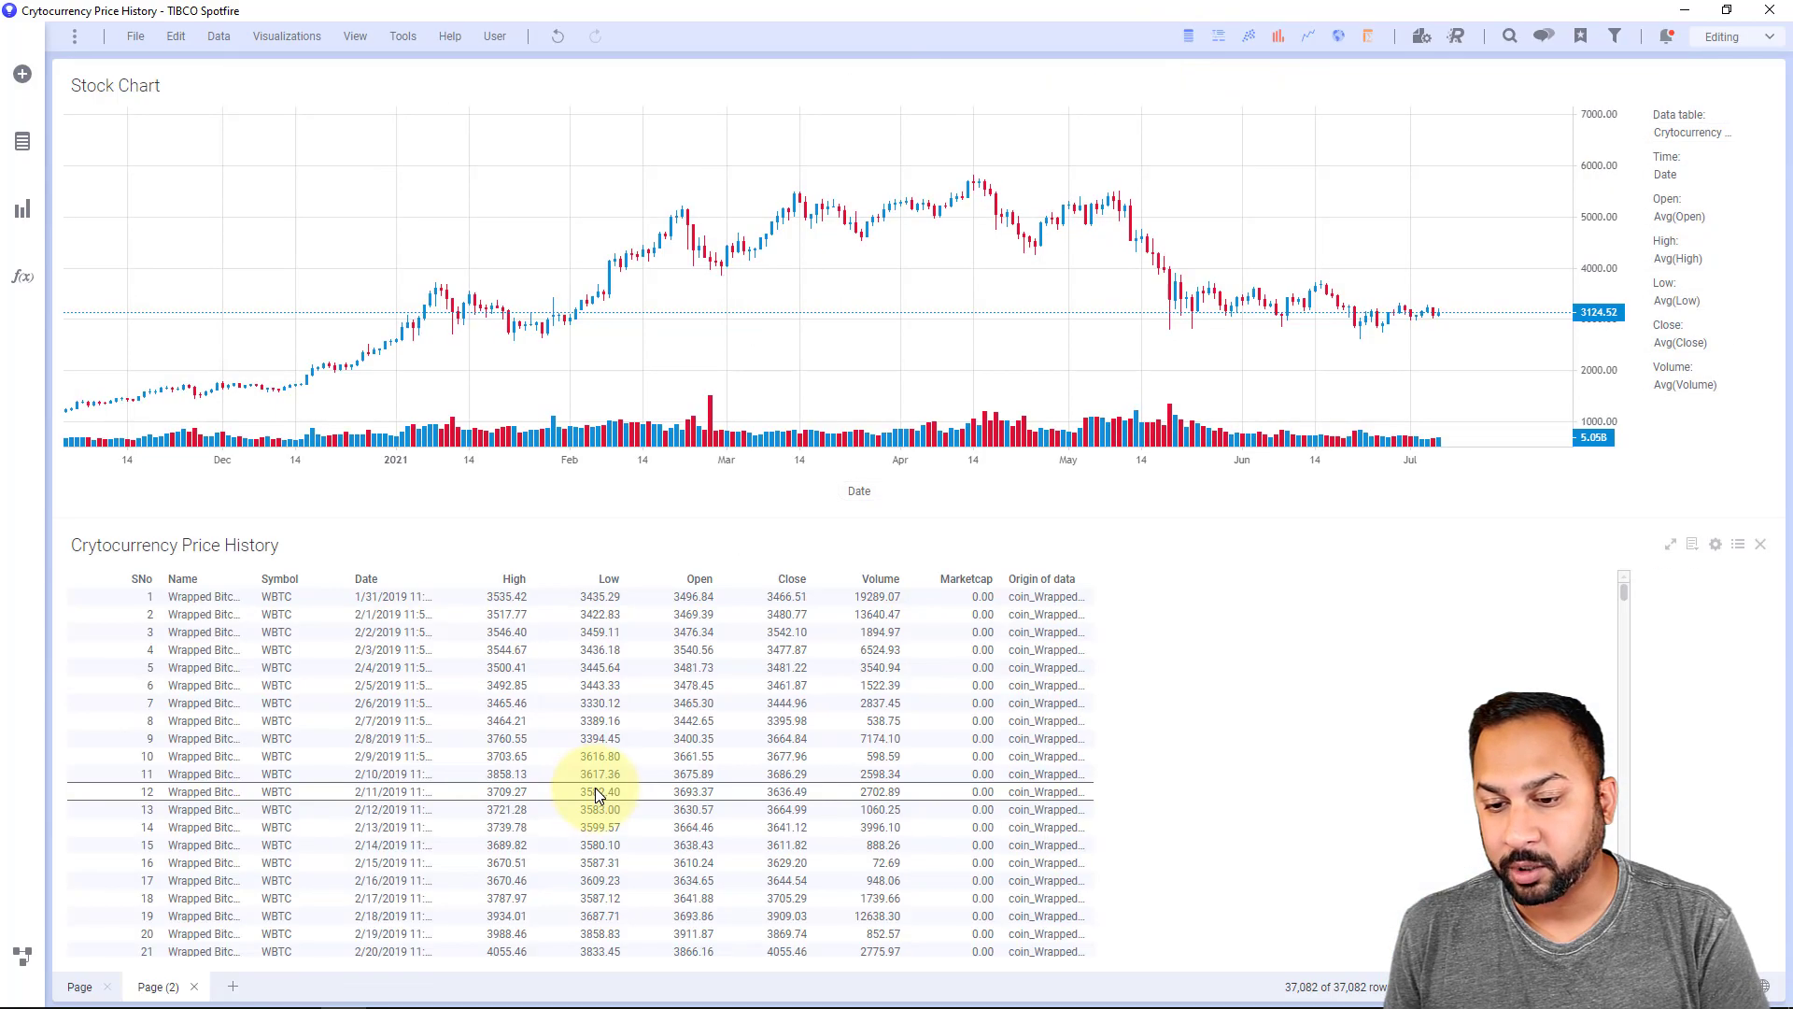
{"action": "left_click_drag", "start_coordinate": [946, 517], "coordinate": [943, 619]}
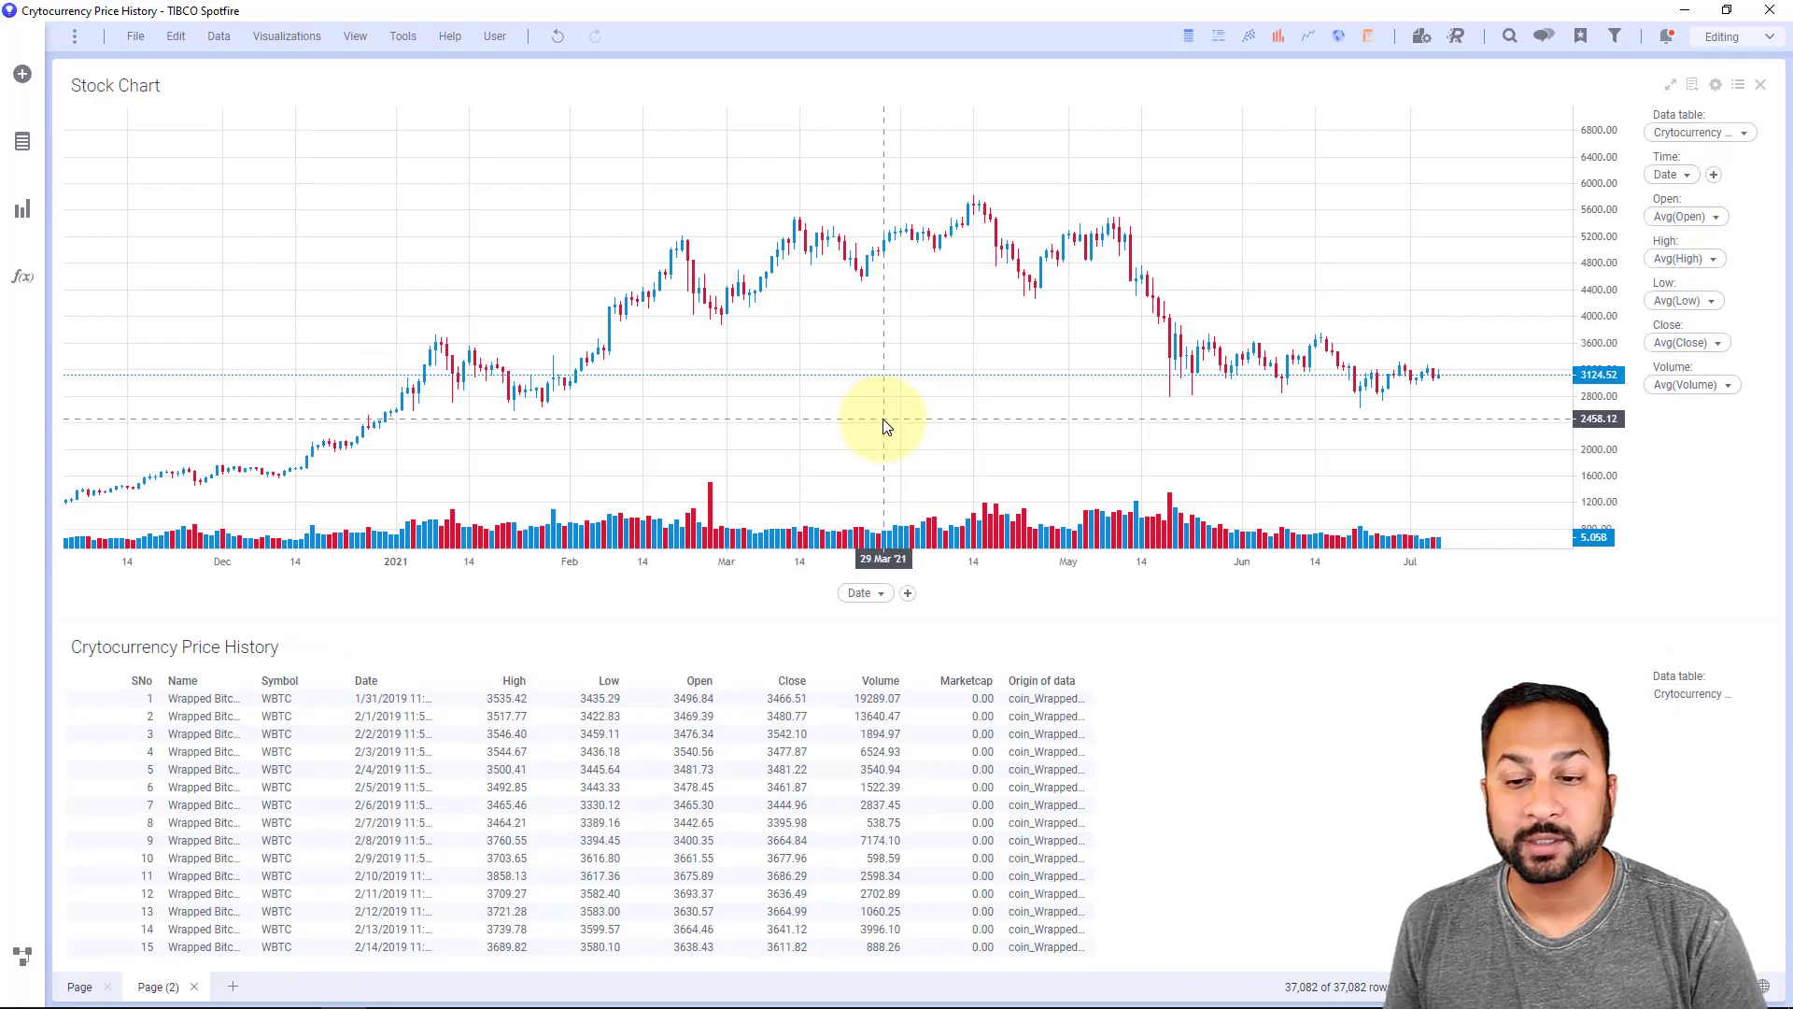
{"action": "left_click_drag", "start_coordinate": [865, 348], "coordinate": [844, 312]}
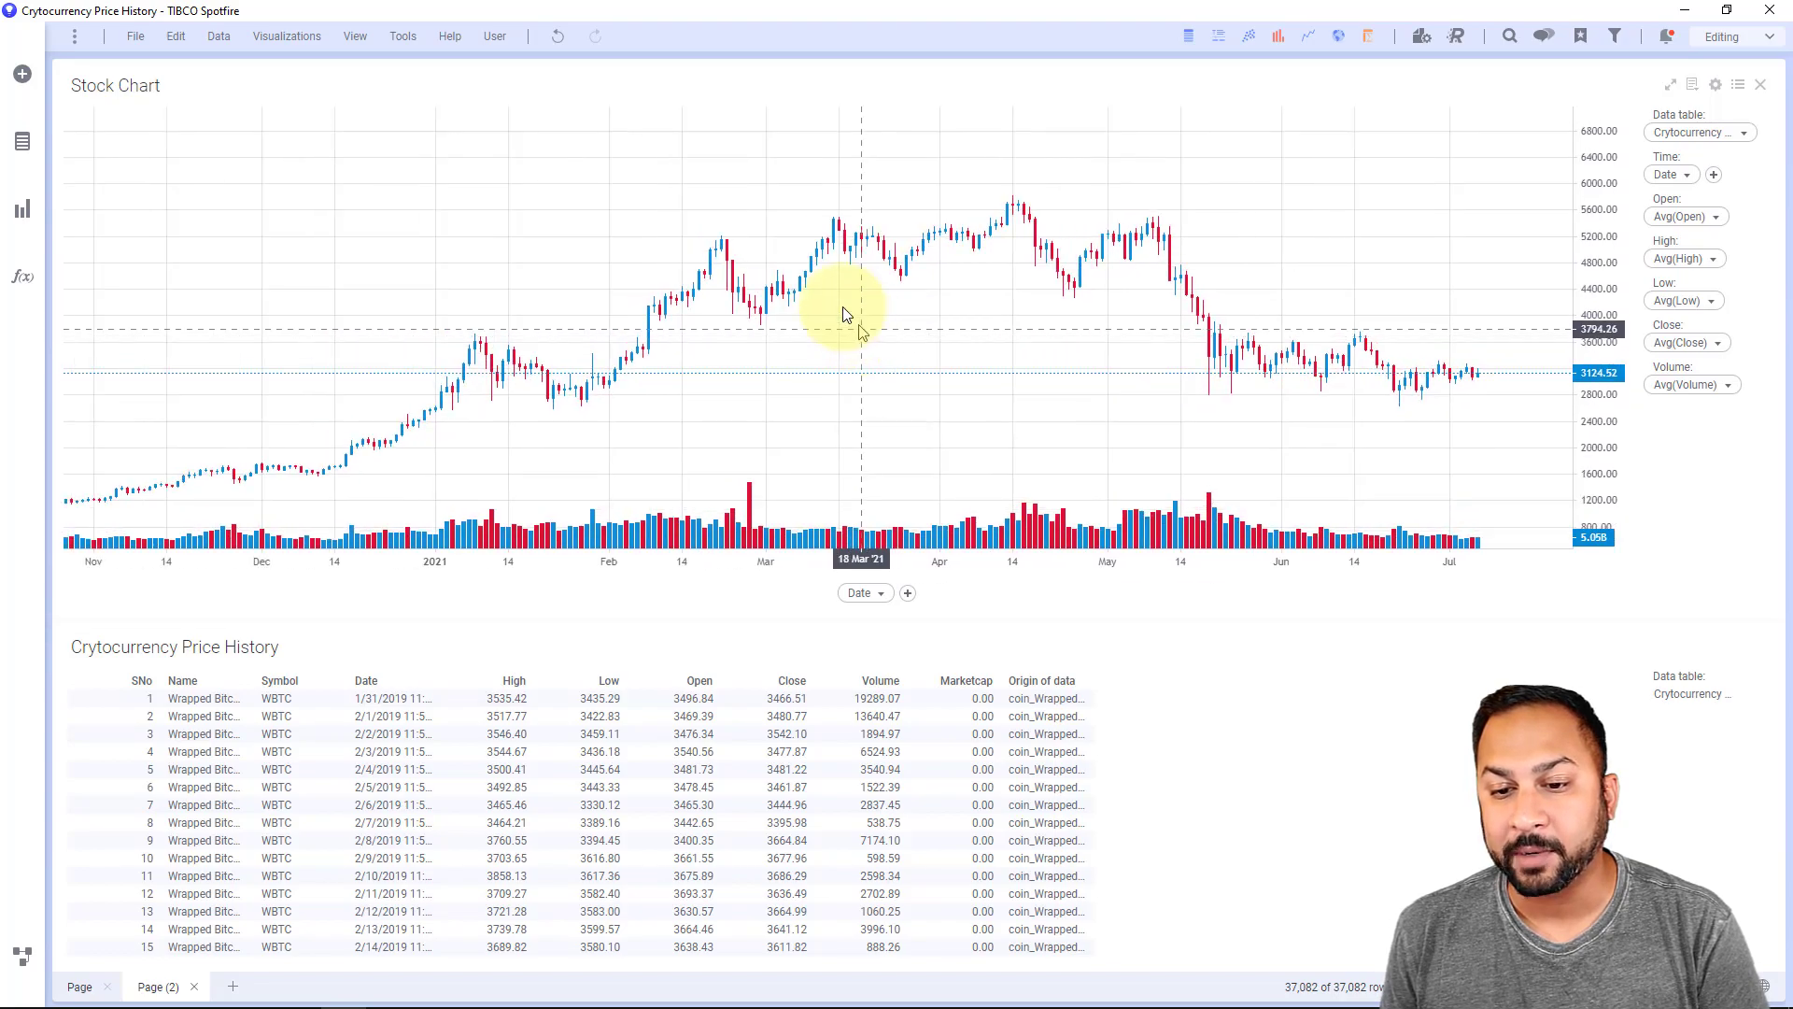
{"action": "left_click_drag", "start_coordinate": [815, 251], "coordinate": [860, 285]}
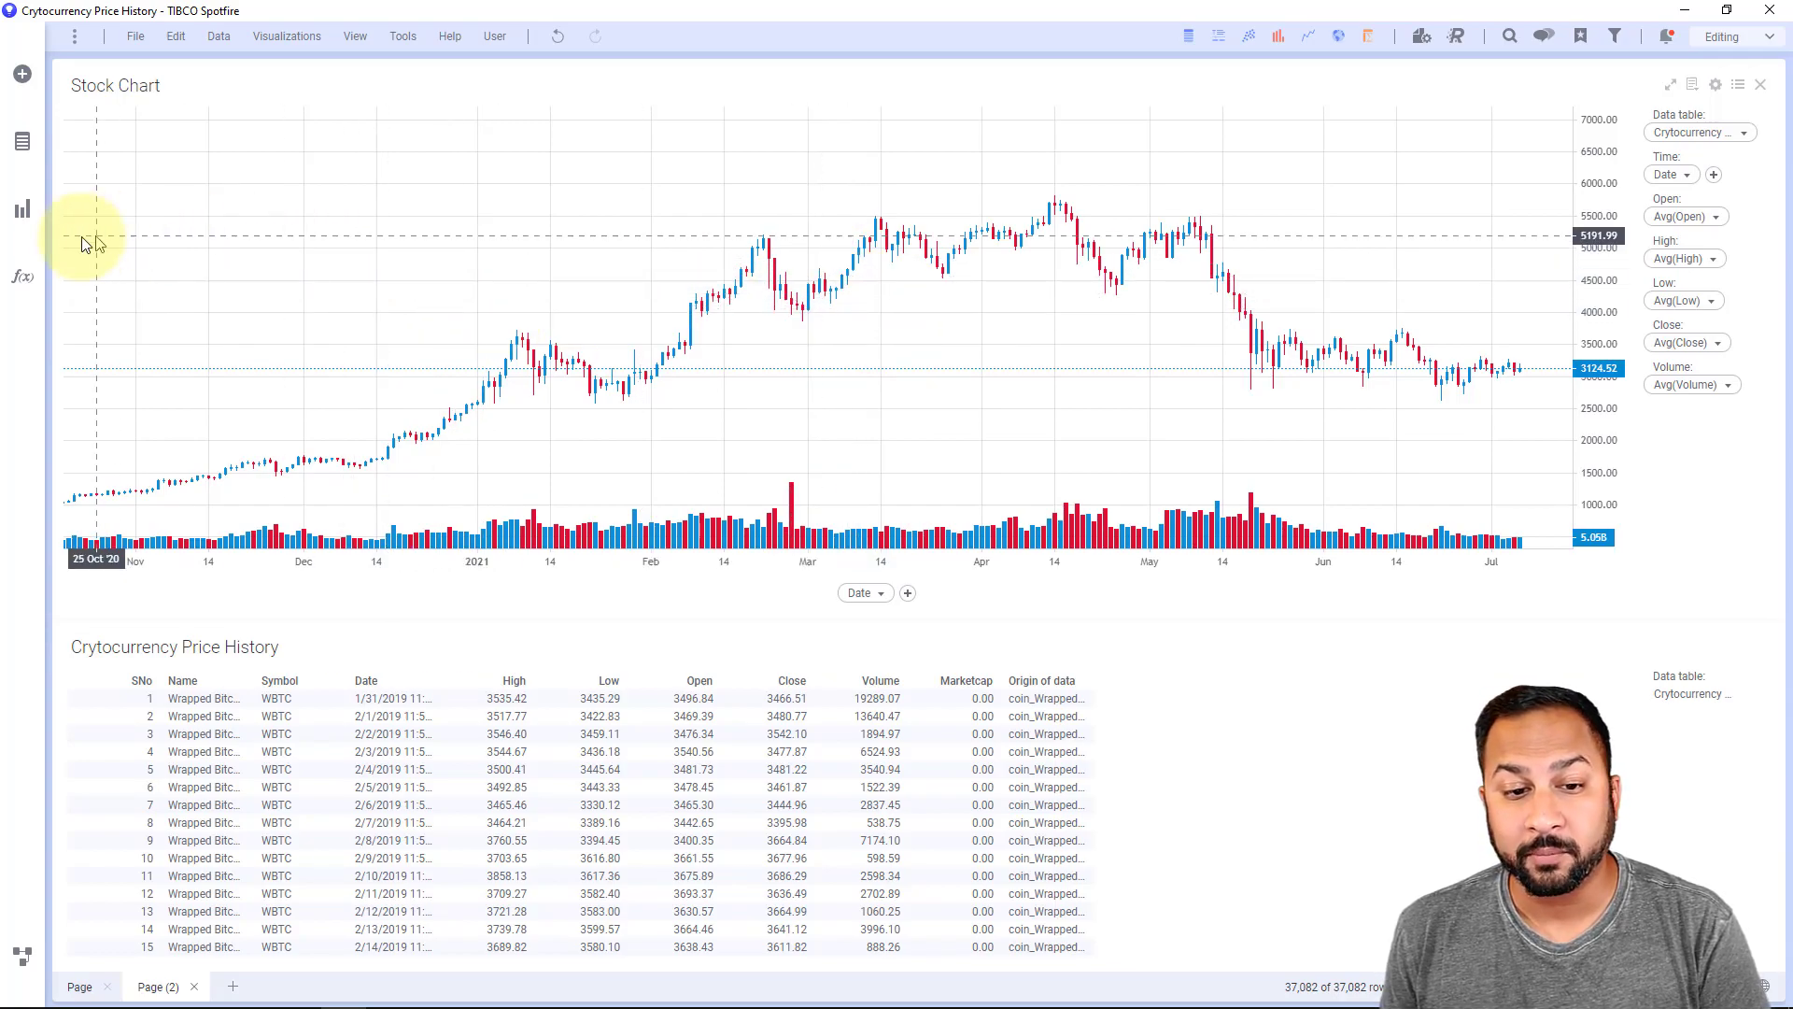
Dock a High per Name treemap full-width above the Stock Chart and heighten the chart.
{"action": "left_click", "coordinate": [19, 215]}
{"action": "scroll", "coordinate": [233, 653], "scroll_direction": "down", "scroll_amount": 5}
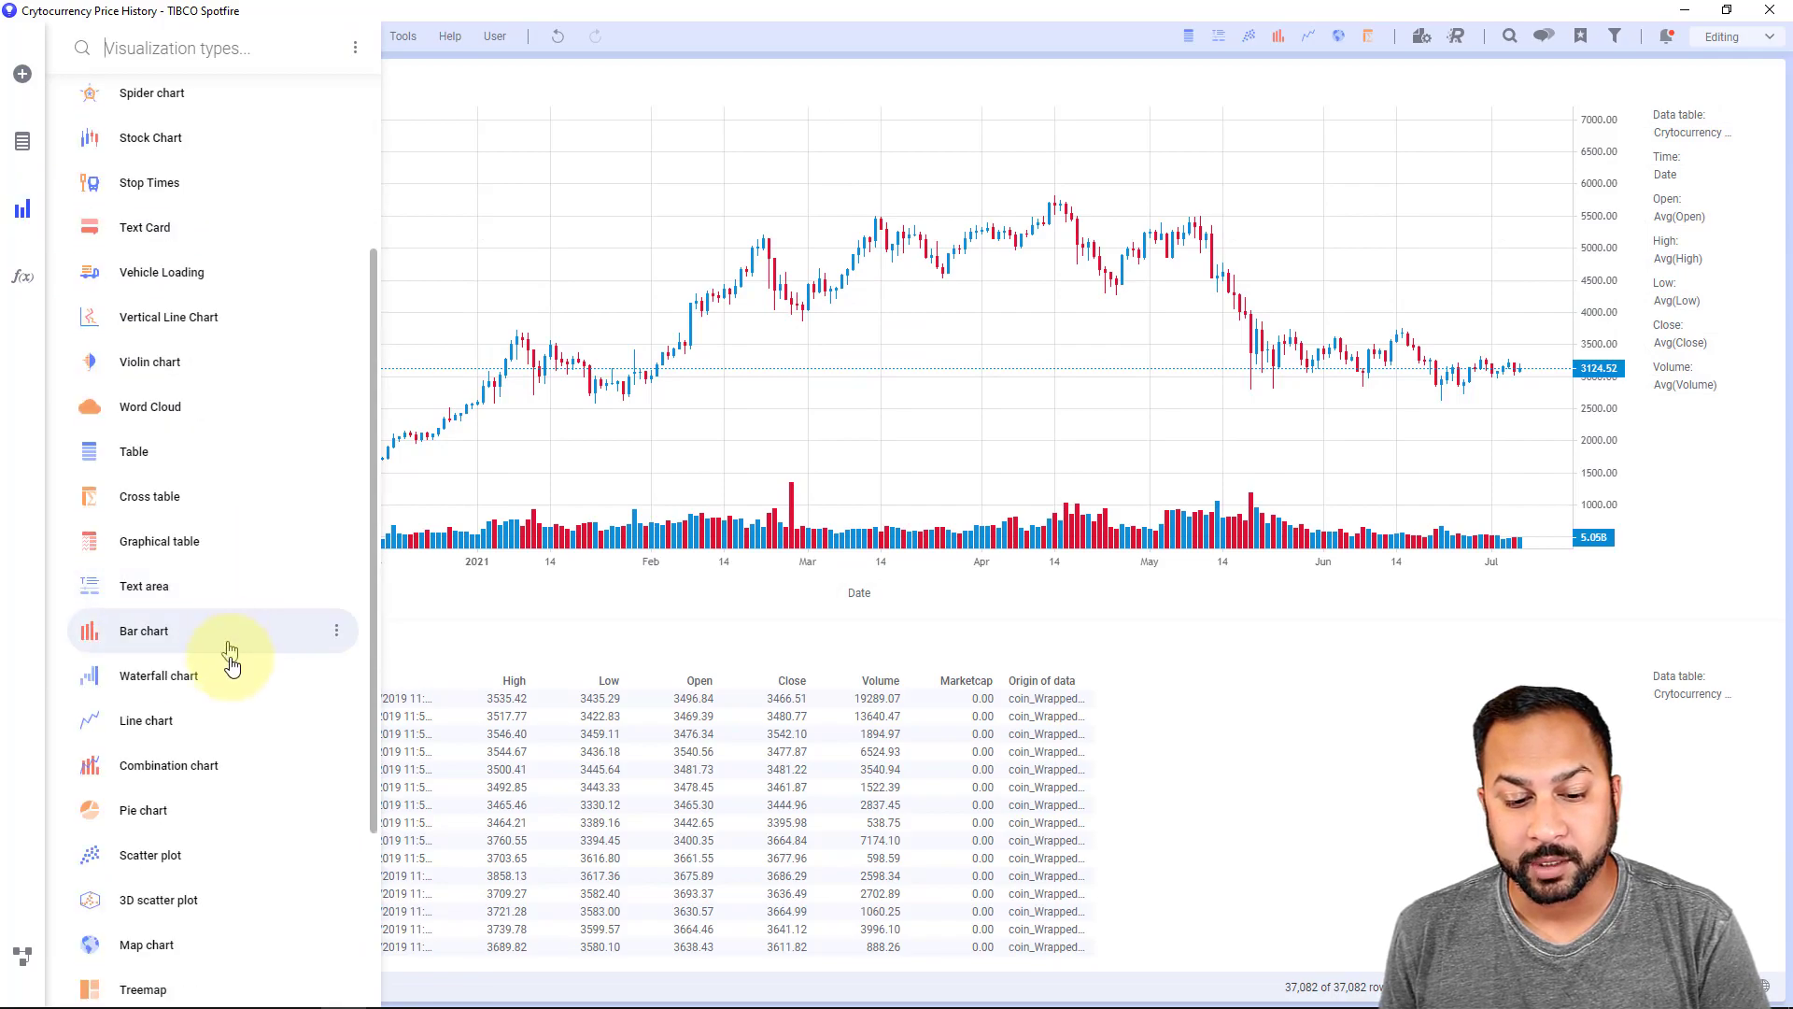
{"action": "left_click", "coordinate": [179, 911]}
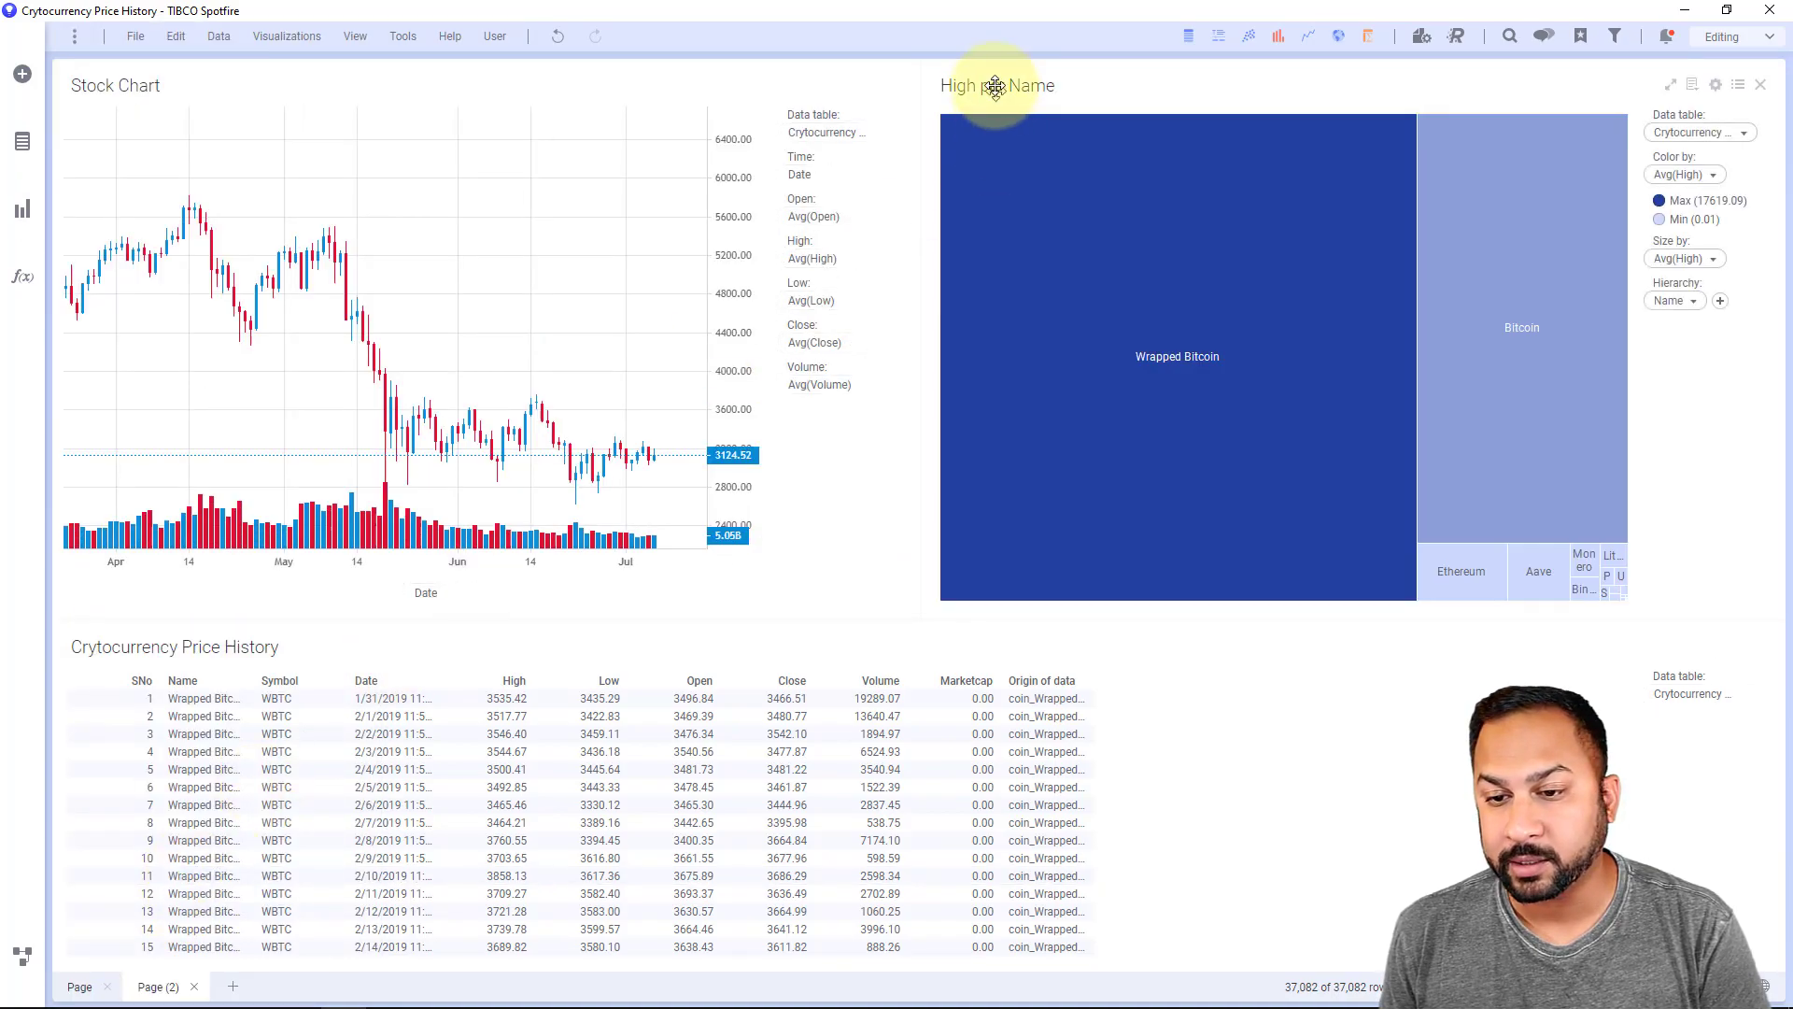
{"action": "left_click_drag", "start_coordinate": [988, 80], "coordinate": [614, 87]}
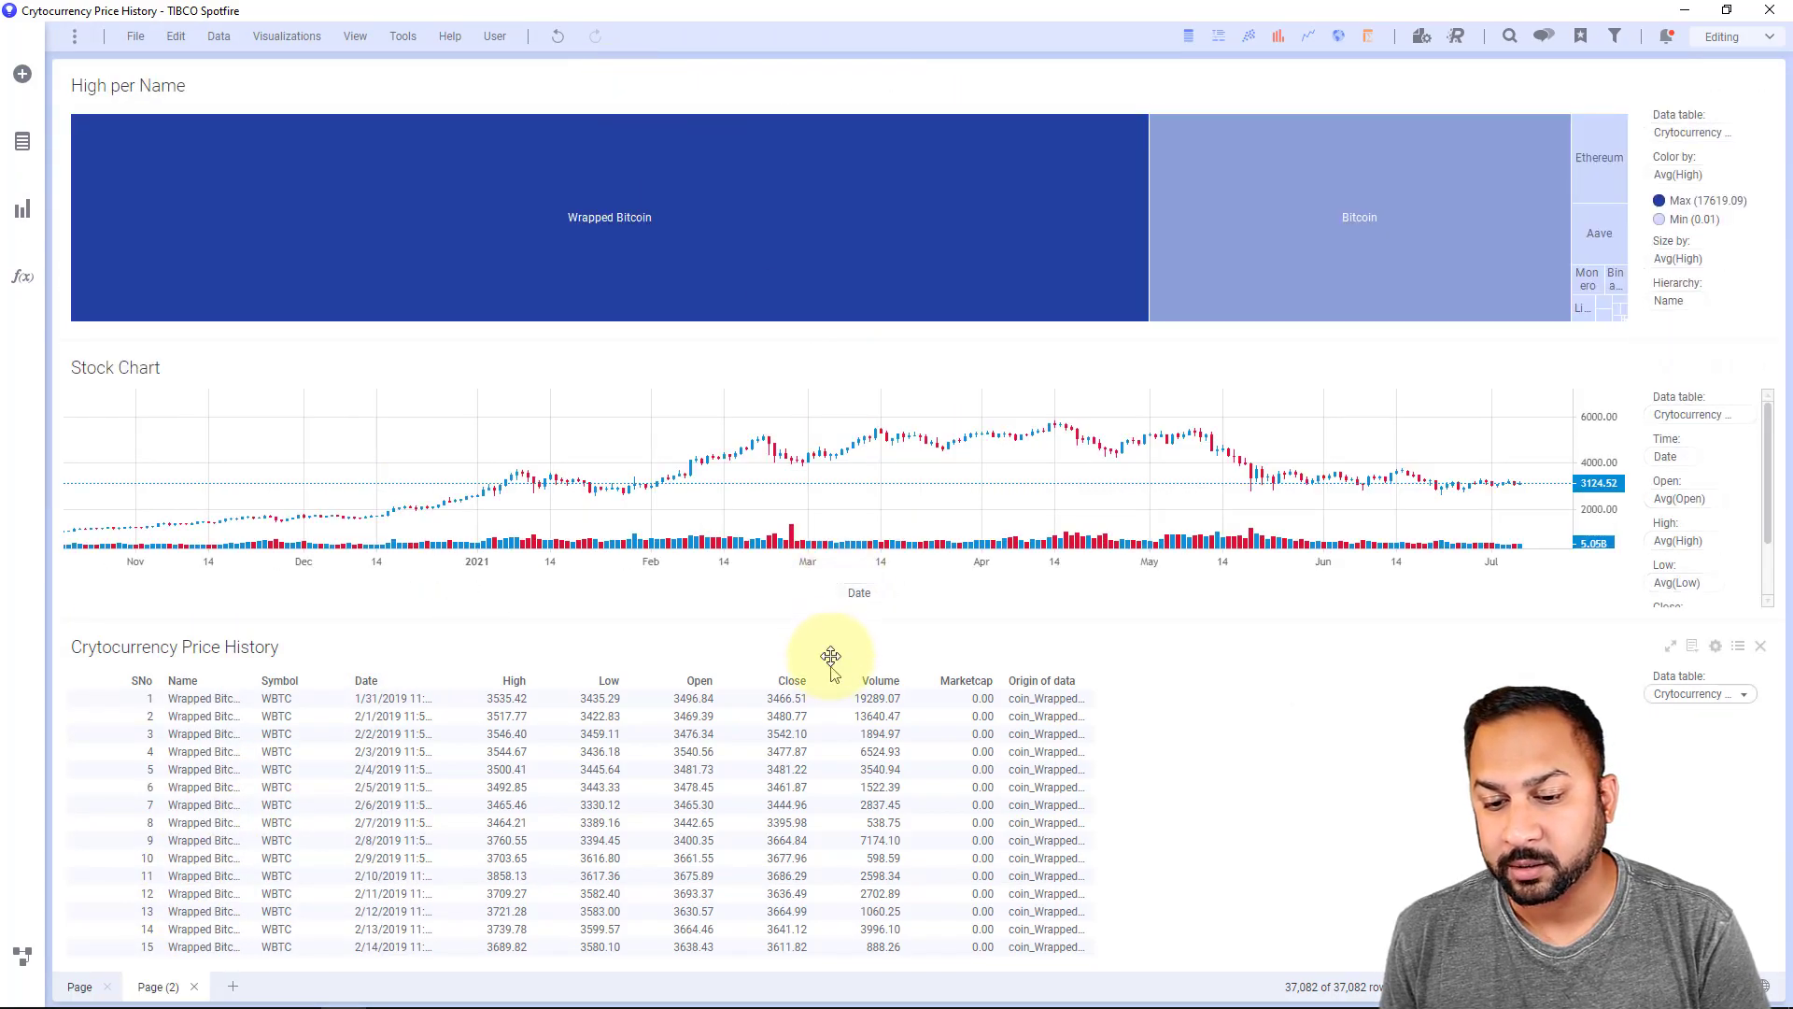
{"action": "left_click_drag", "start_coordinate": [832, 632], "coordinate": [822, 764]}
Hide the Stock Chart legend and clear the treemap's colour-by and size-by measures.
{"action": "left_click", "coordinate": [1738, 366]}
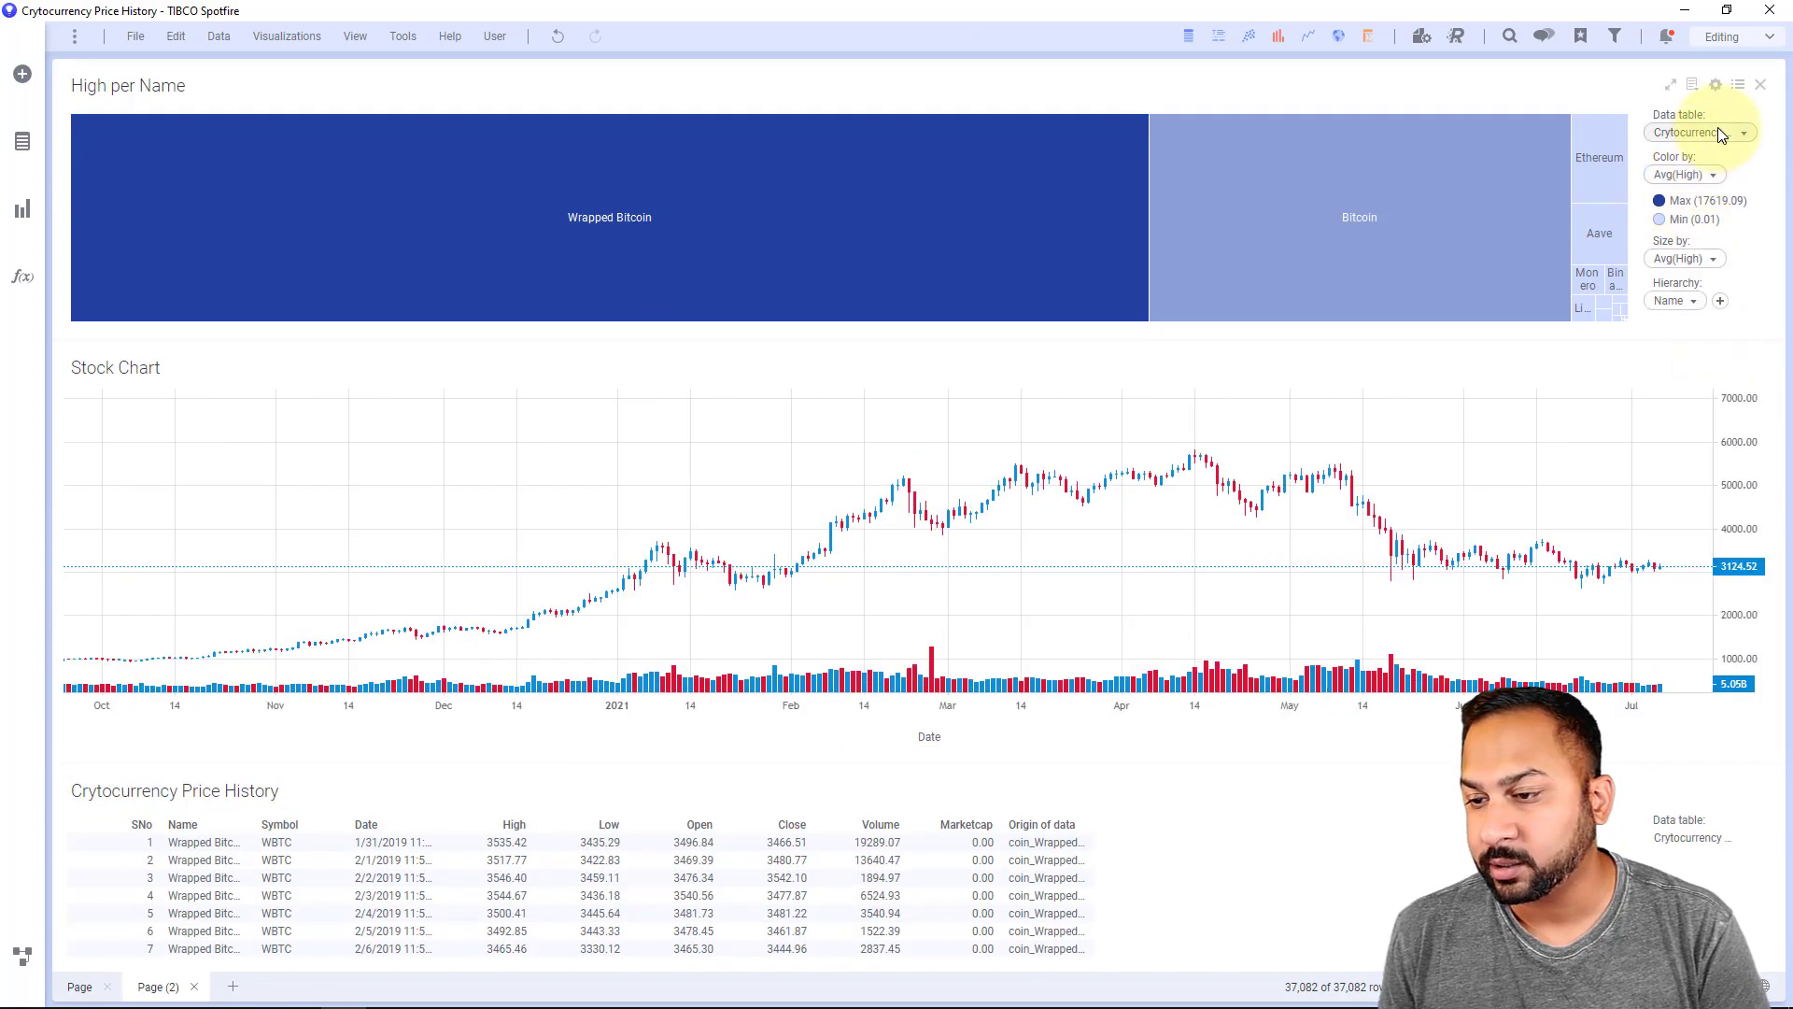
{"action": "left_click", "coordinate": [1698, 170]}
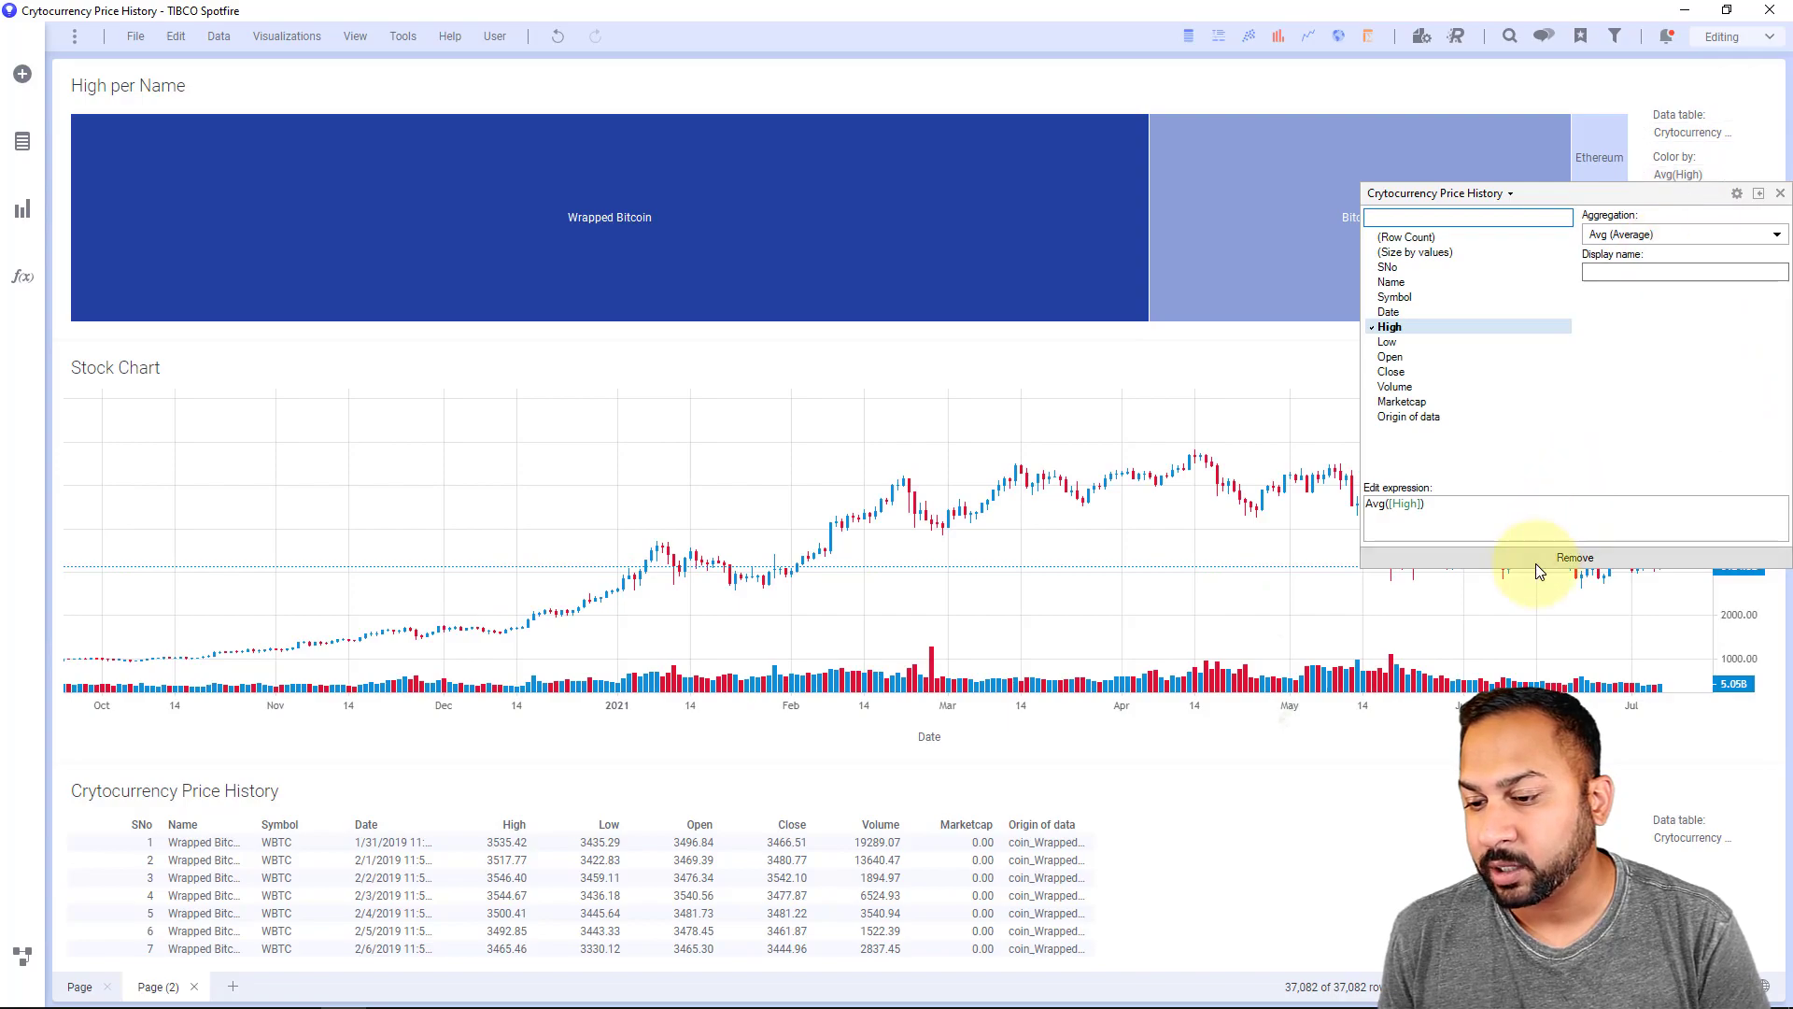
{"action": "left_click", "coordinate": [1624, 281]}
{"action": "left_click", "coordinate": [1683, 241]}
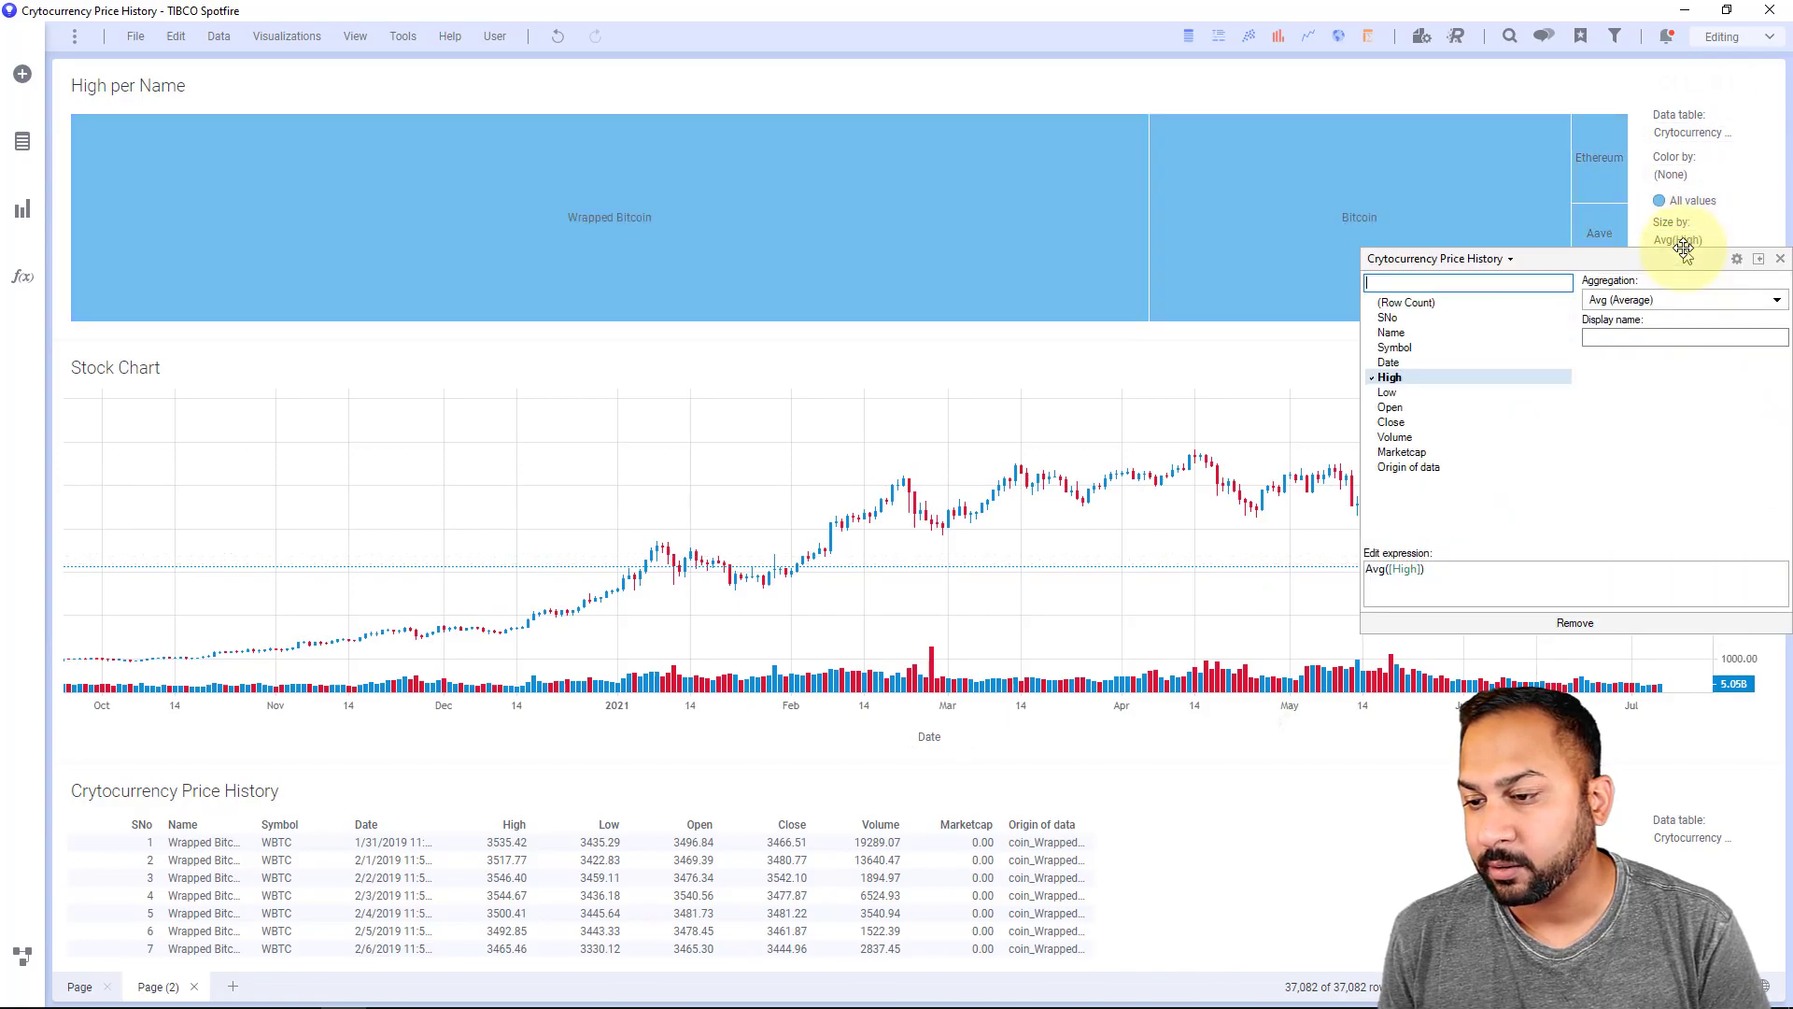
{"action": "left_click", "coordinate": [1509, 621]}
Colour all treemap tiles a uniform grey.
{"action": "left_click", "coordinate": [1695, 288]}
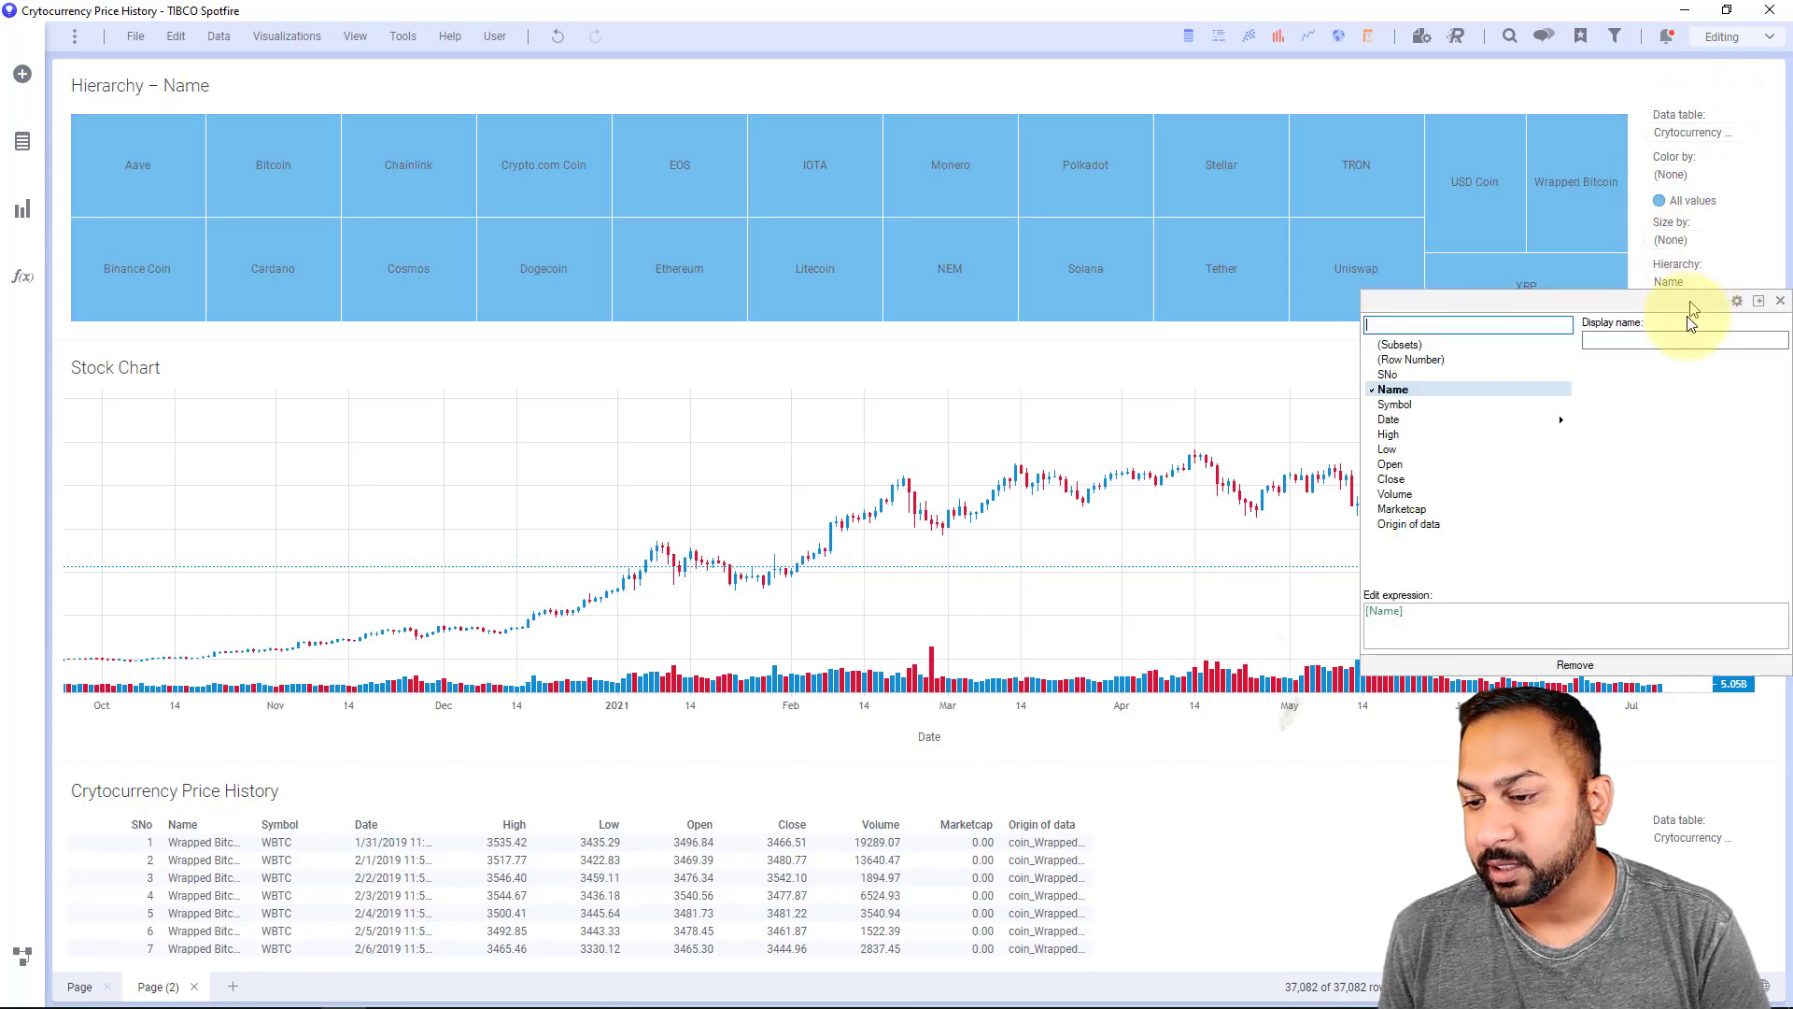
{"action": "left_click", "coordinate": [1186, 402]}
{"action": "left_click", "coordinate": [1660, 200]}
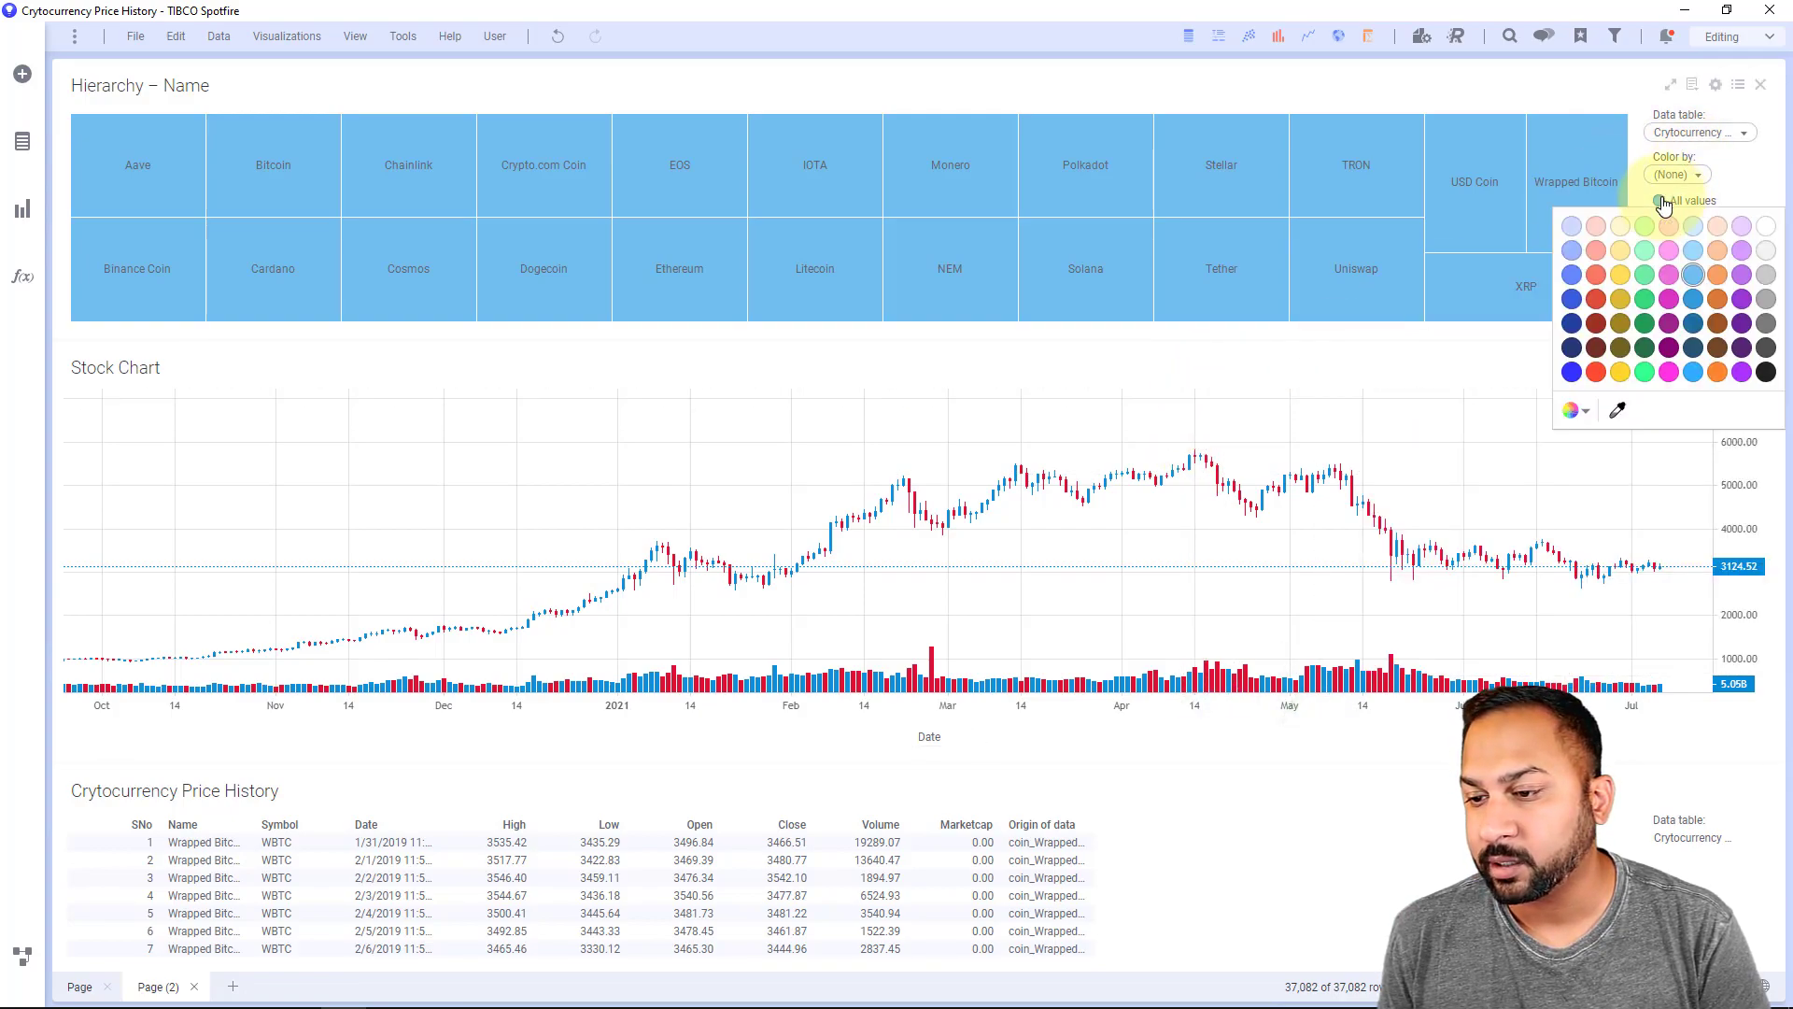
{"action": "left_click", "coordinate": [1765, 325]}
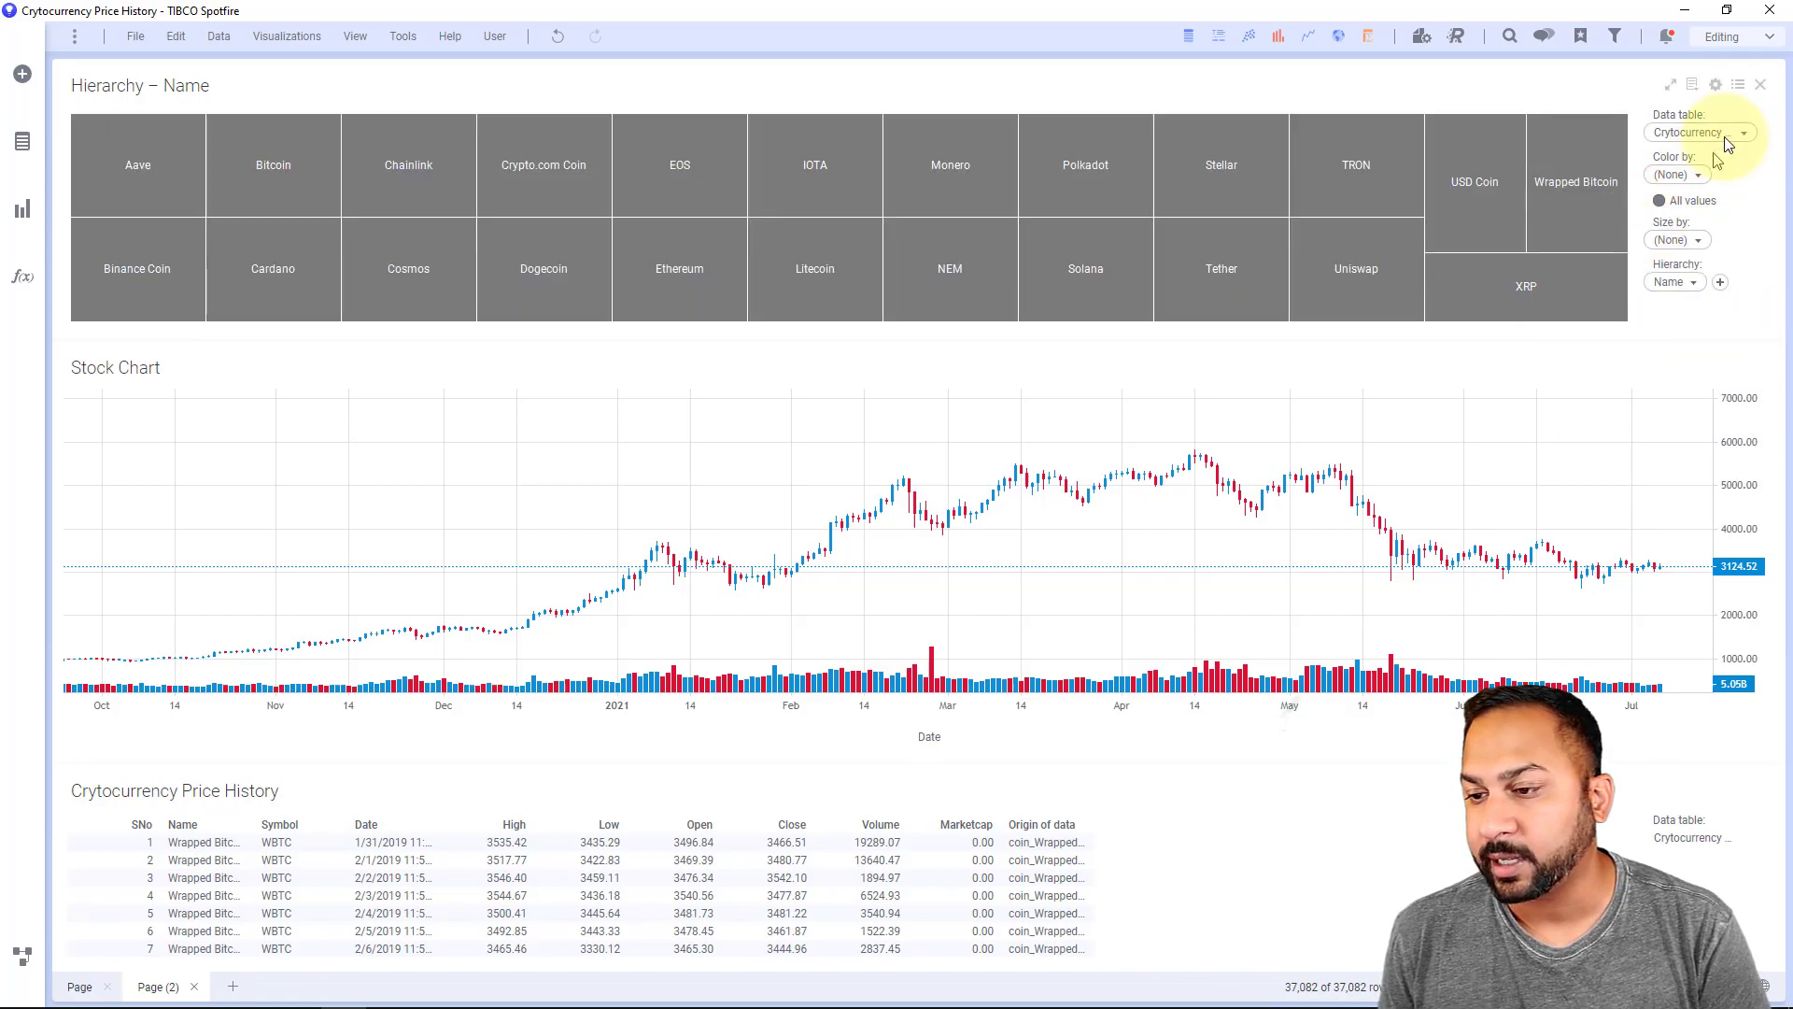
Hide the treemap legend and review the treemap's data properties.
{"action": "left_click", "coordinate": [1738, 89]}
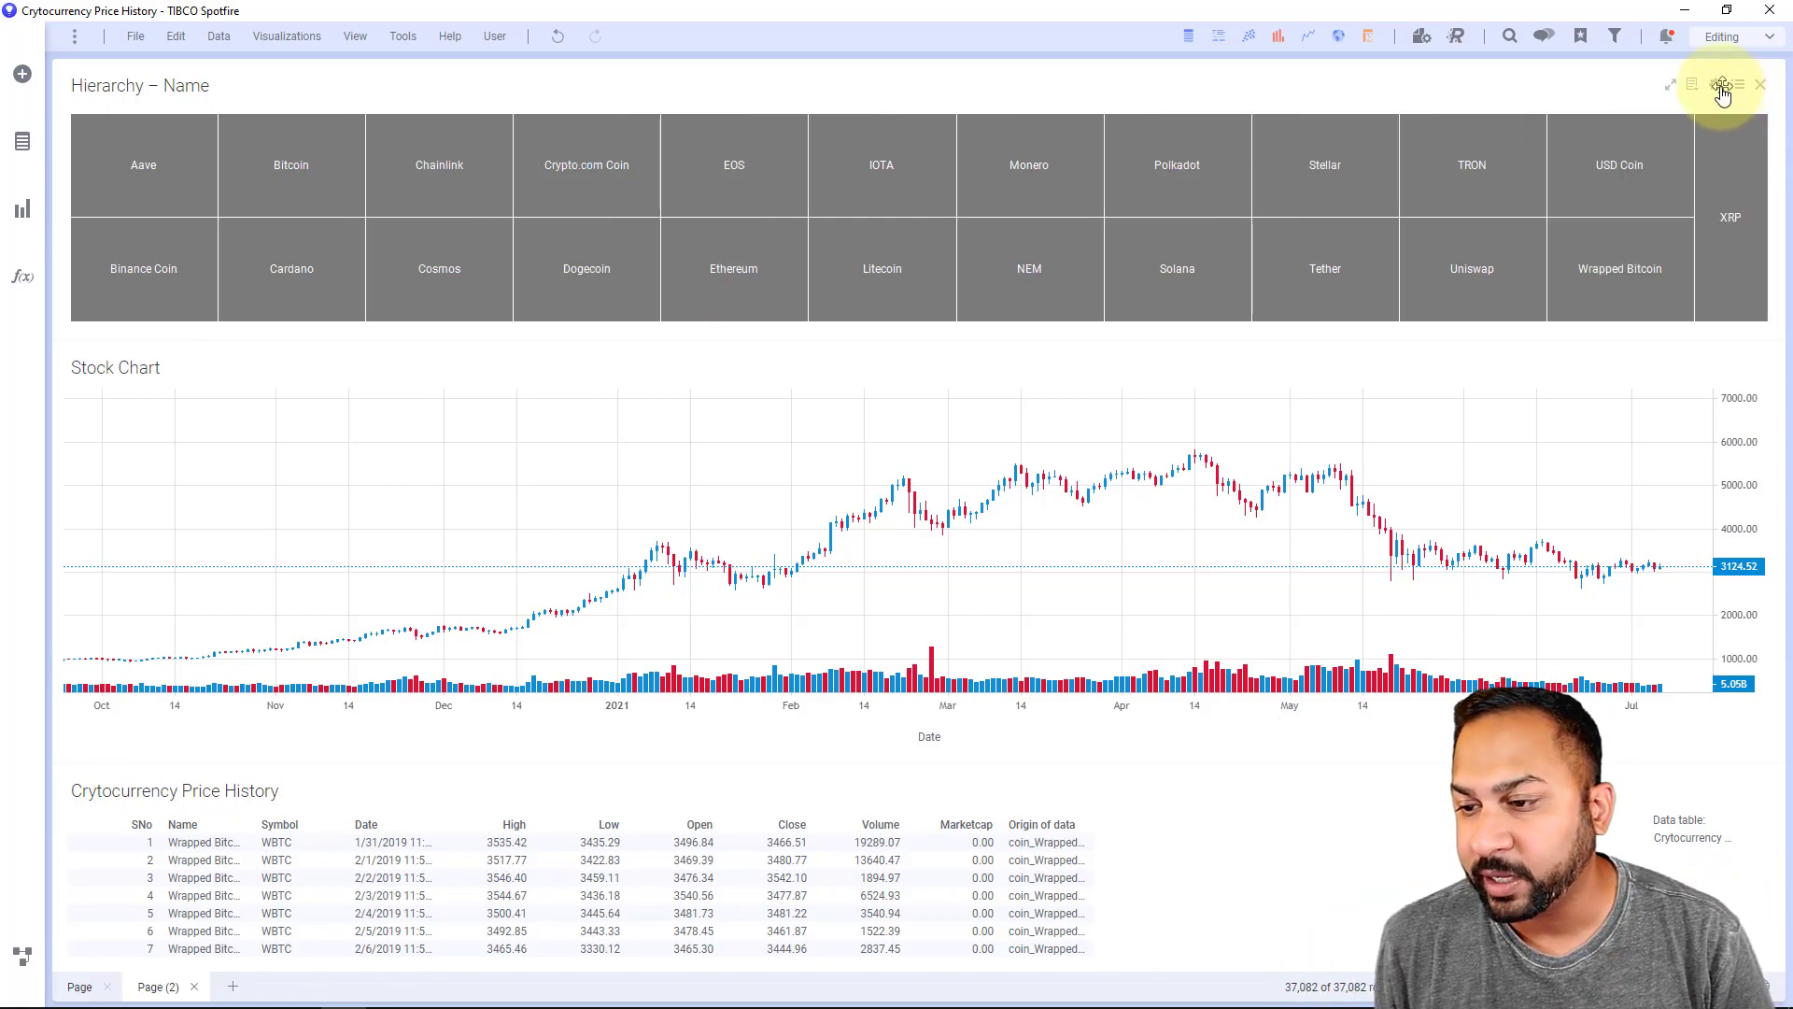
{"action": "left_click", "coordinate": [1721, 86]}
{"action": "left_click", "coordinate": [648, 357]}
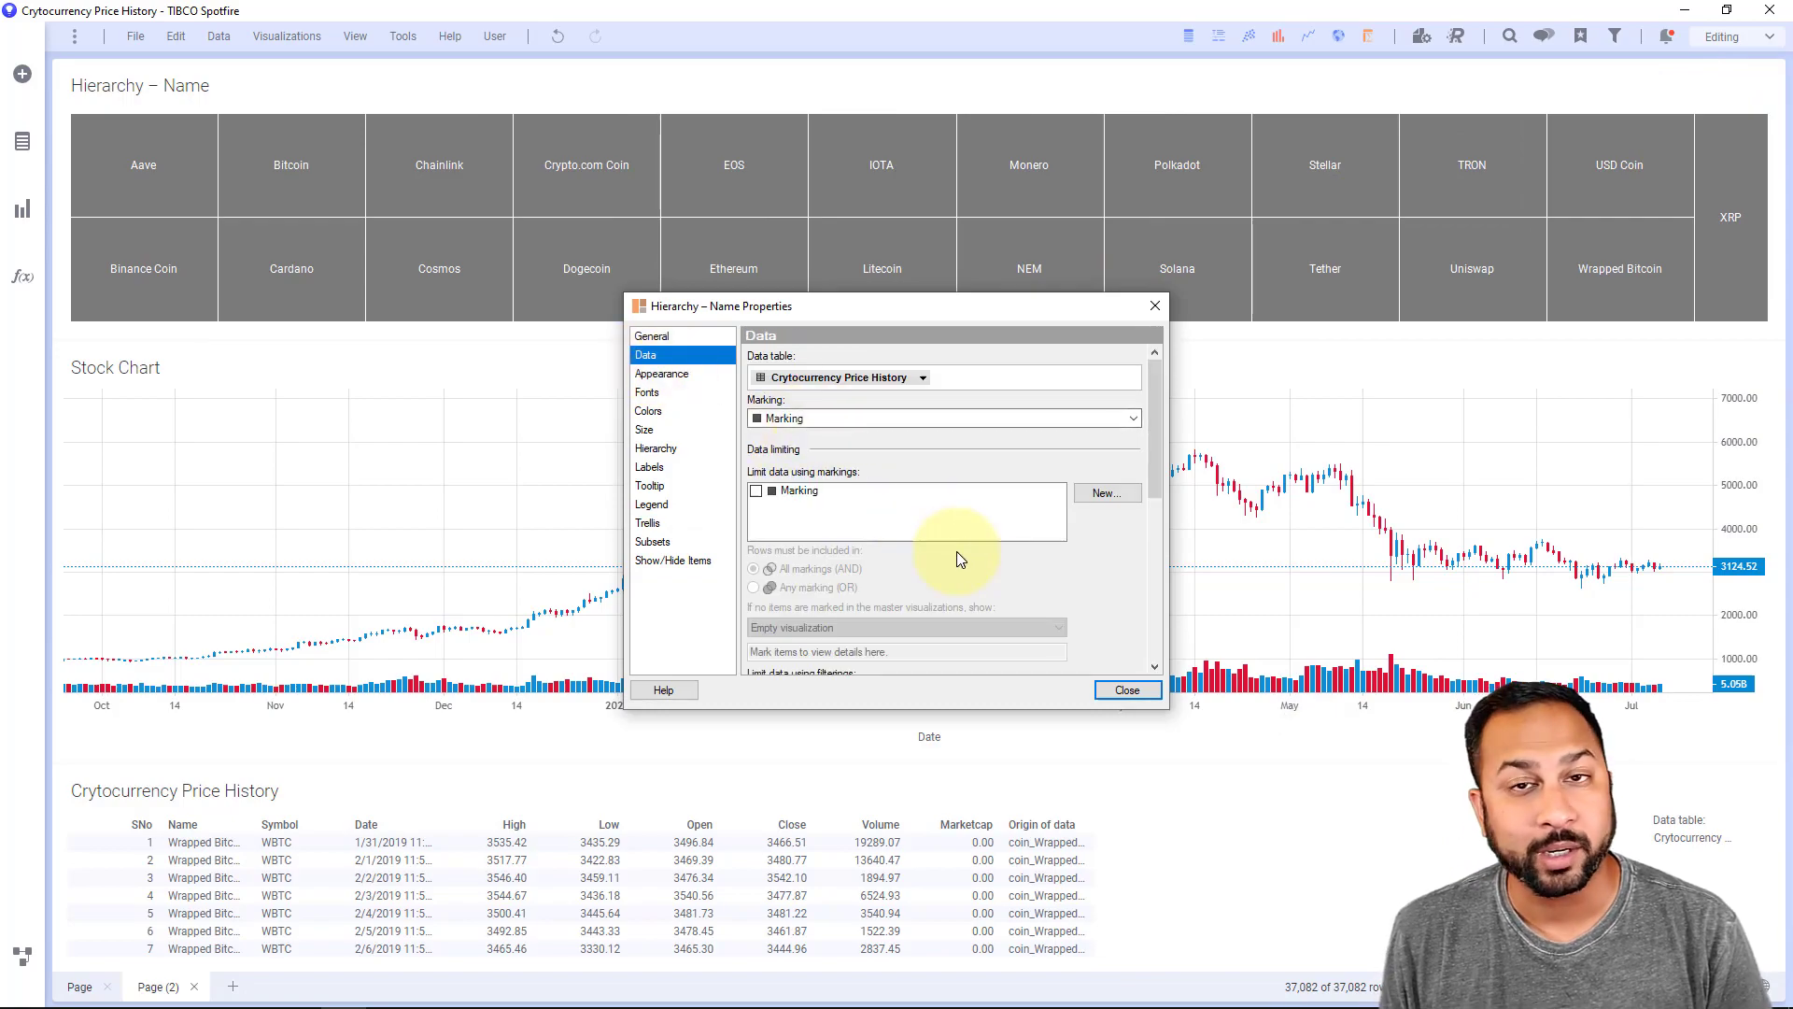
{"action": "left_click", "coordinate": [1124, 690]}
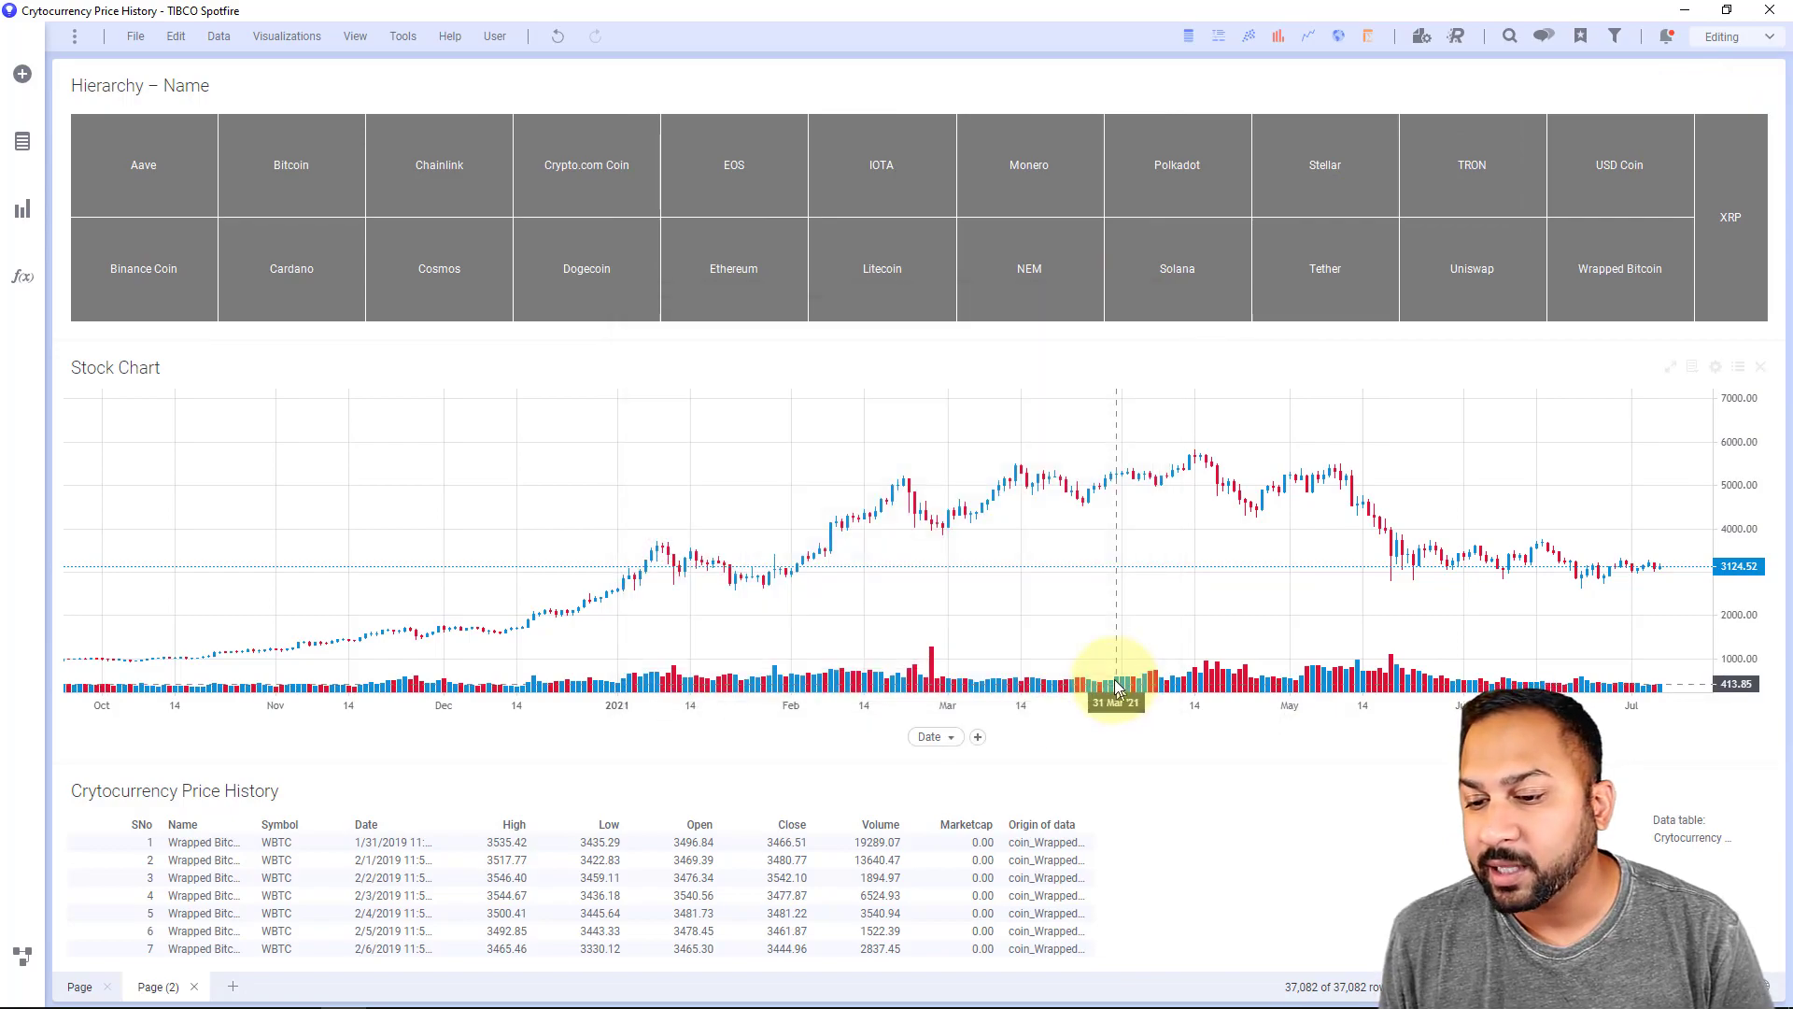
Limit the Stock Chart data to Marking, showing All data when nothing is marked.
{"action": "left_click_drag", "start_coordinate": [1340, 520], "coordinate": [1218, 446]}
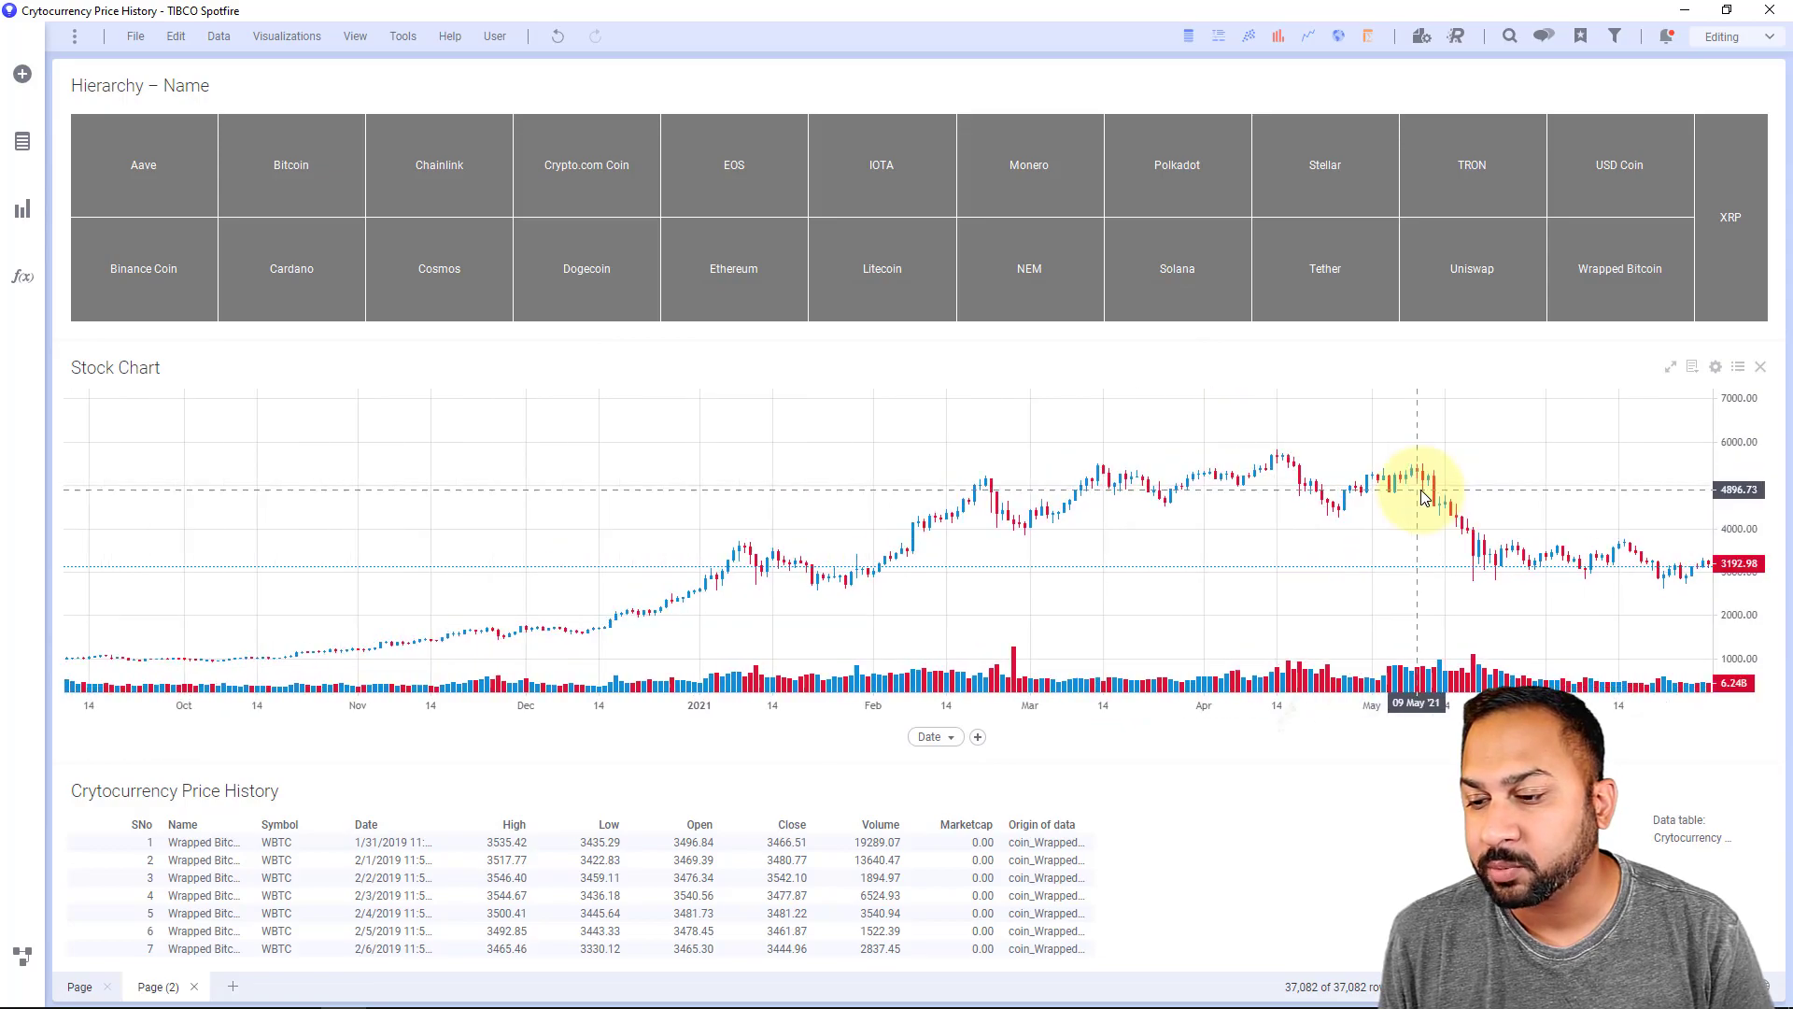
{"action": "left_click", "coordinate": [1715, 372]}
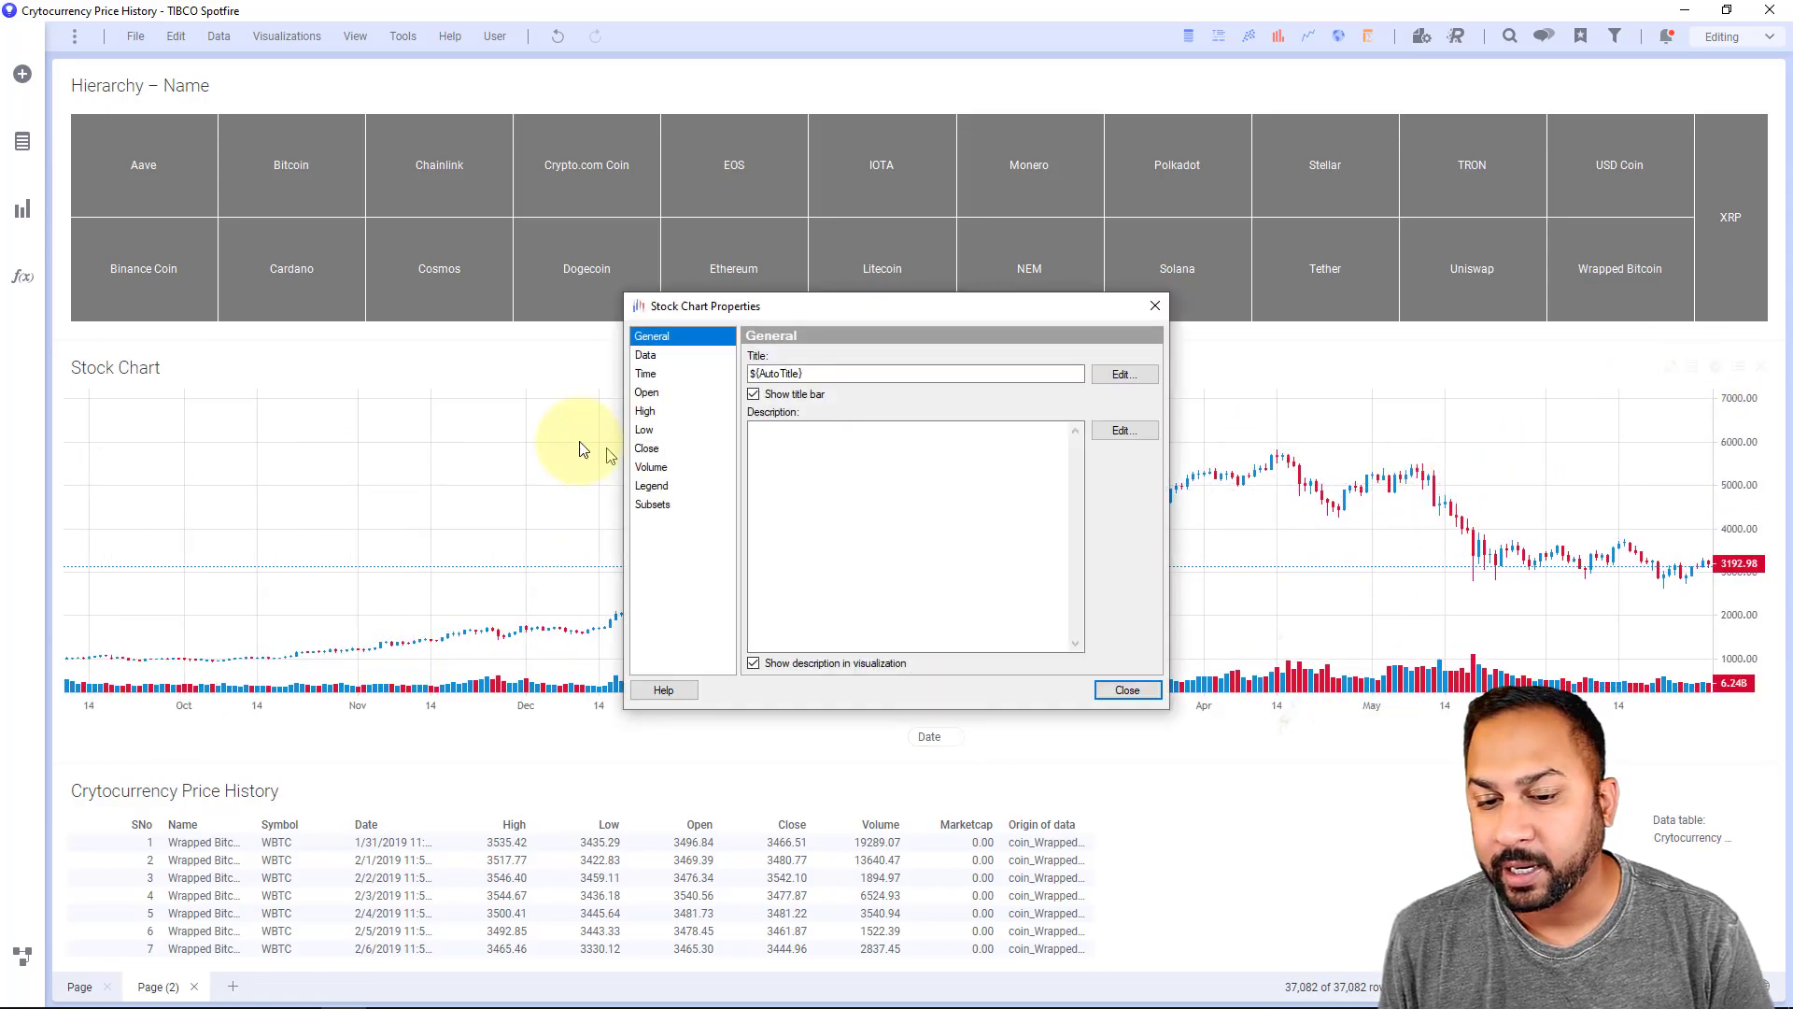
{"action": "left_click", "coordinate": [644, 355]}
{"action": "left_click", "coordinate": [794, 489]}
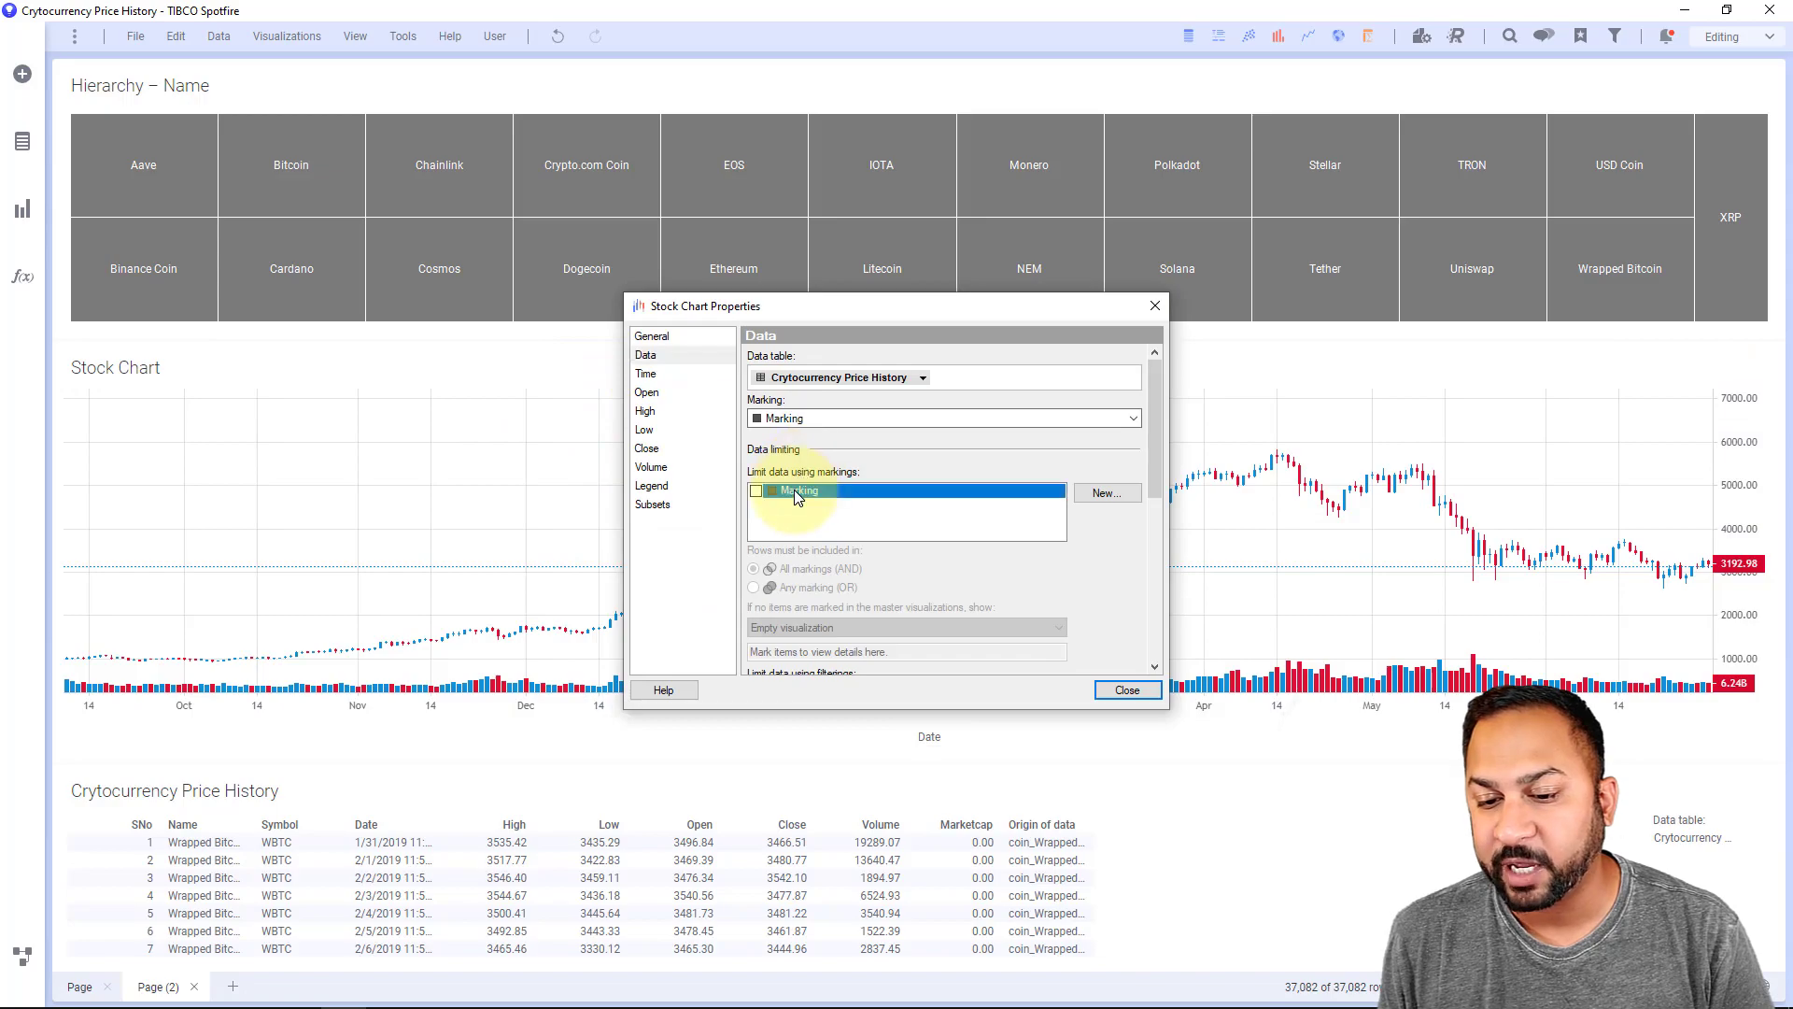
{"action": "left_click", "coordinate": [809, 627]}
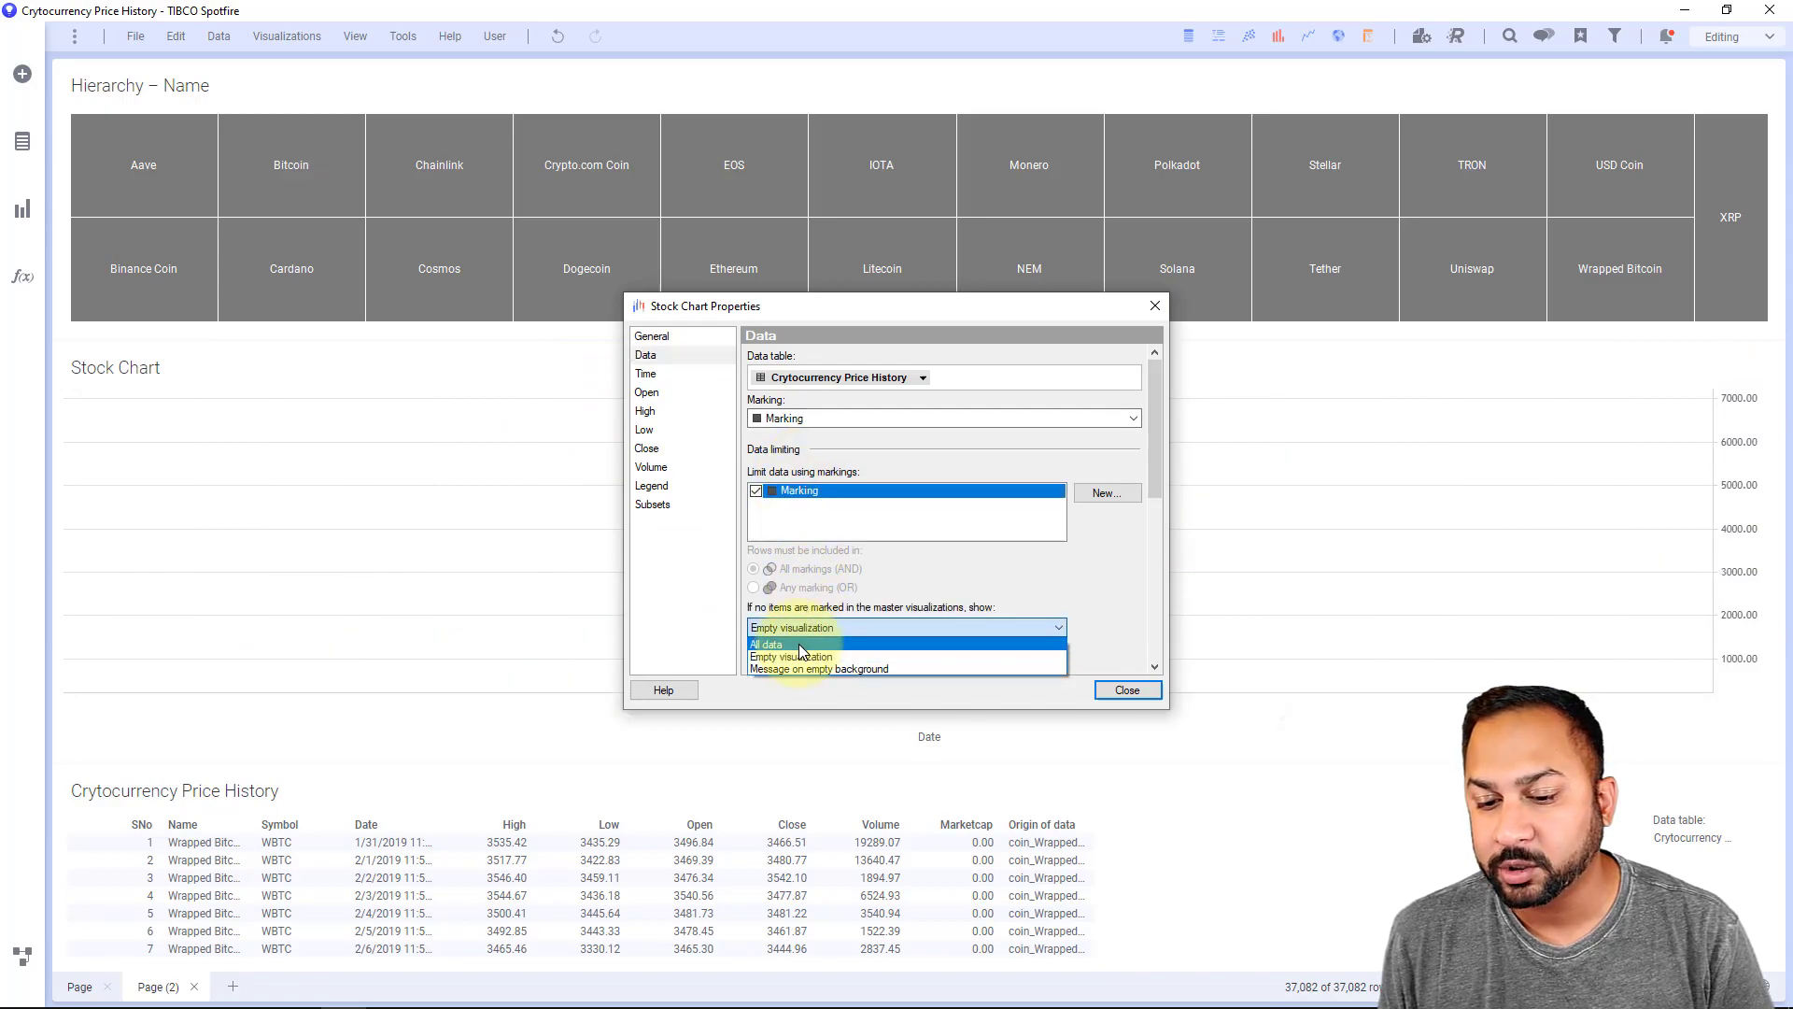
{"action": "left_click", "coordinate": [799, 642]}
Mark NEM, Litecoin, Ethereum and Dogecoin in turn to filter the Stock Chart.
{"action": "left_click", "coordinate": [1117, 691]}
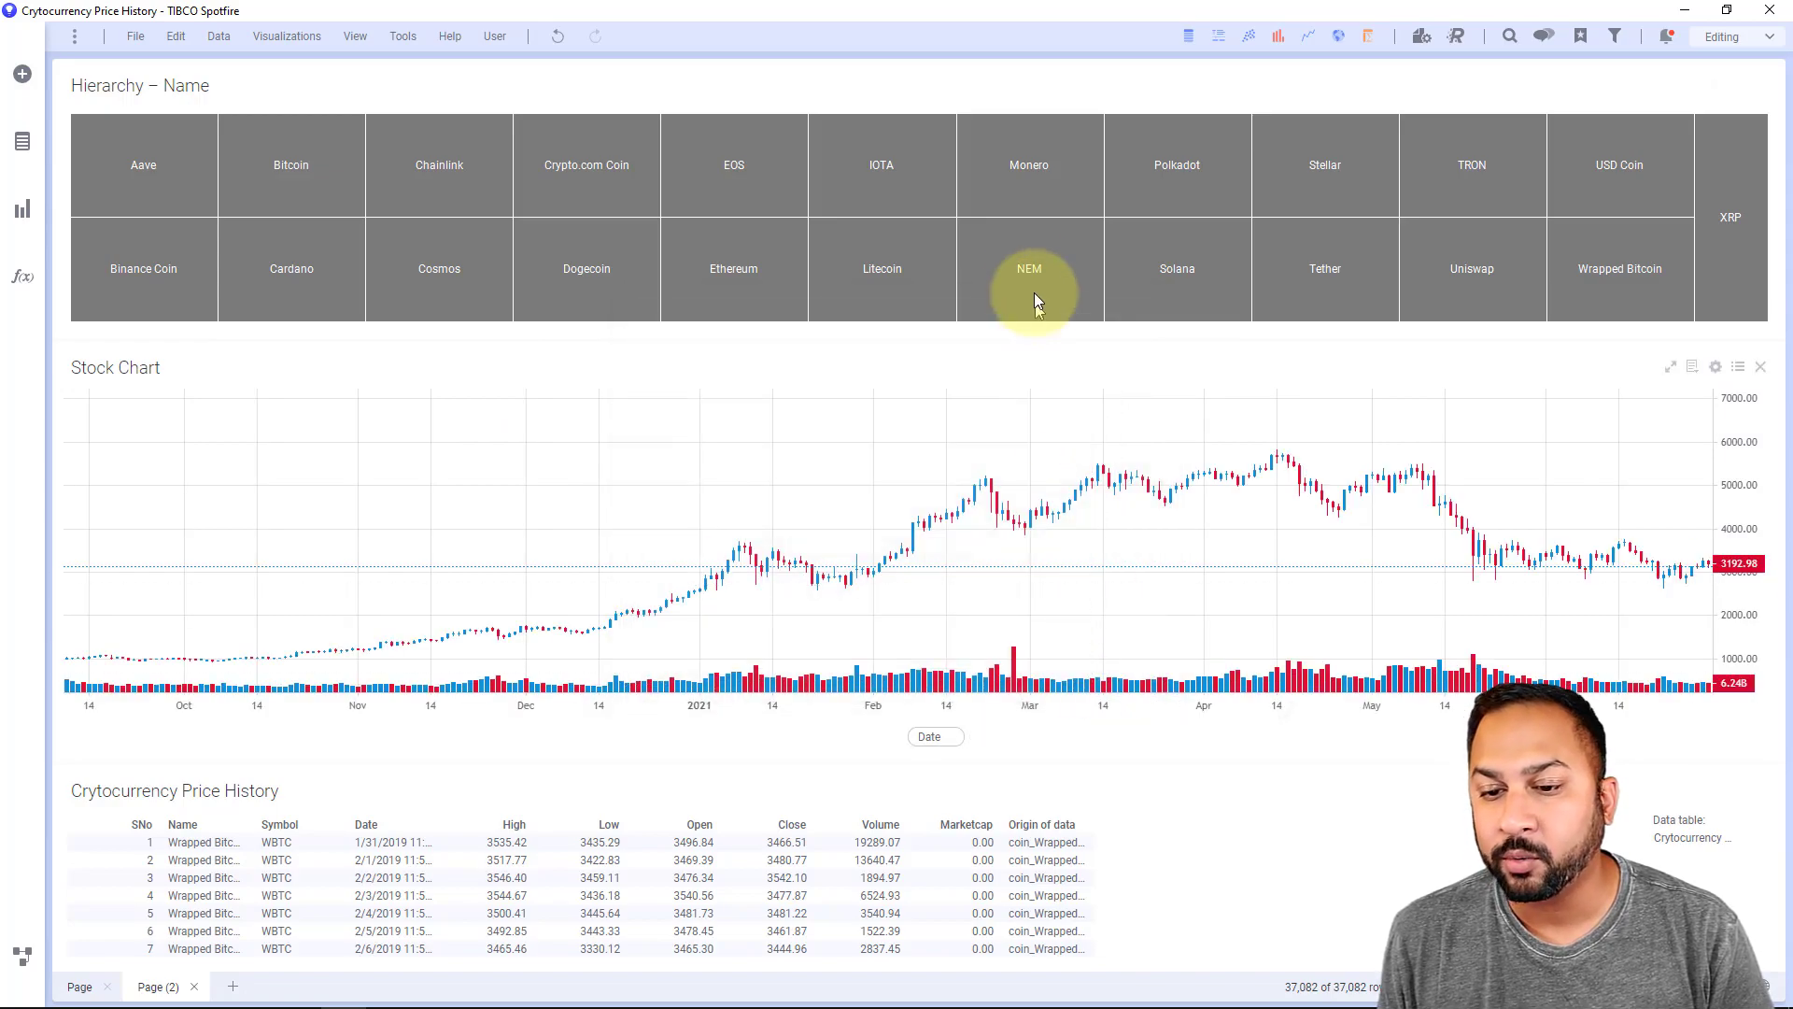
{"action": "left_click", "coordinate": [1017, 260]}
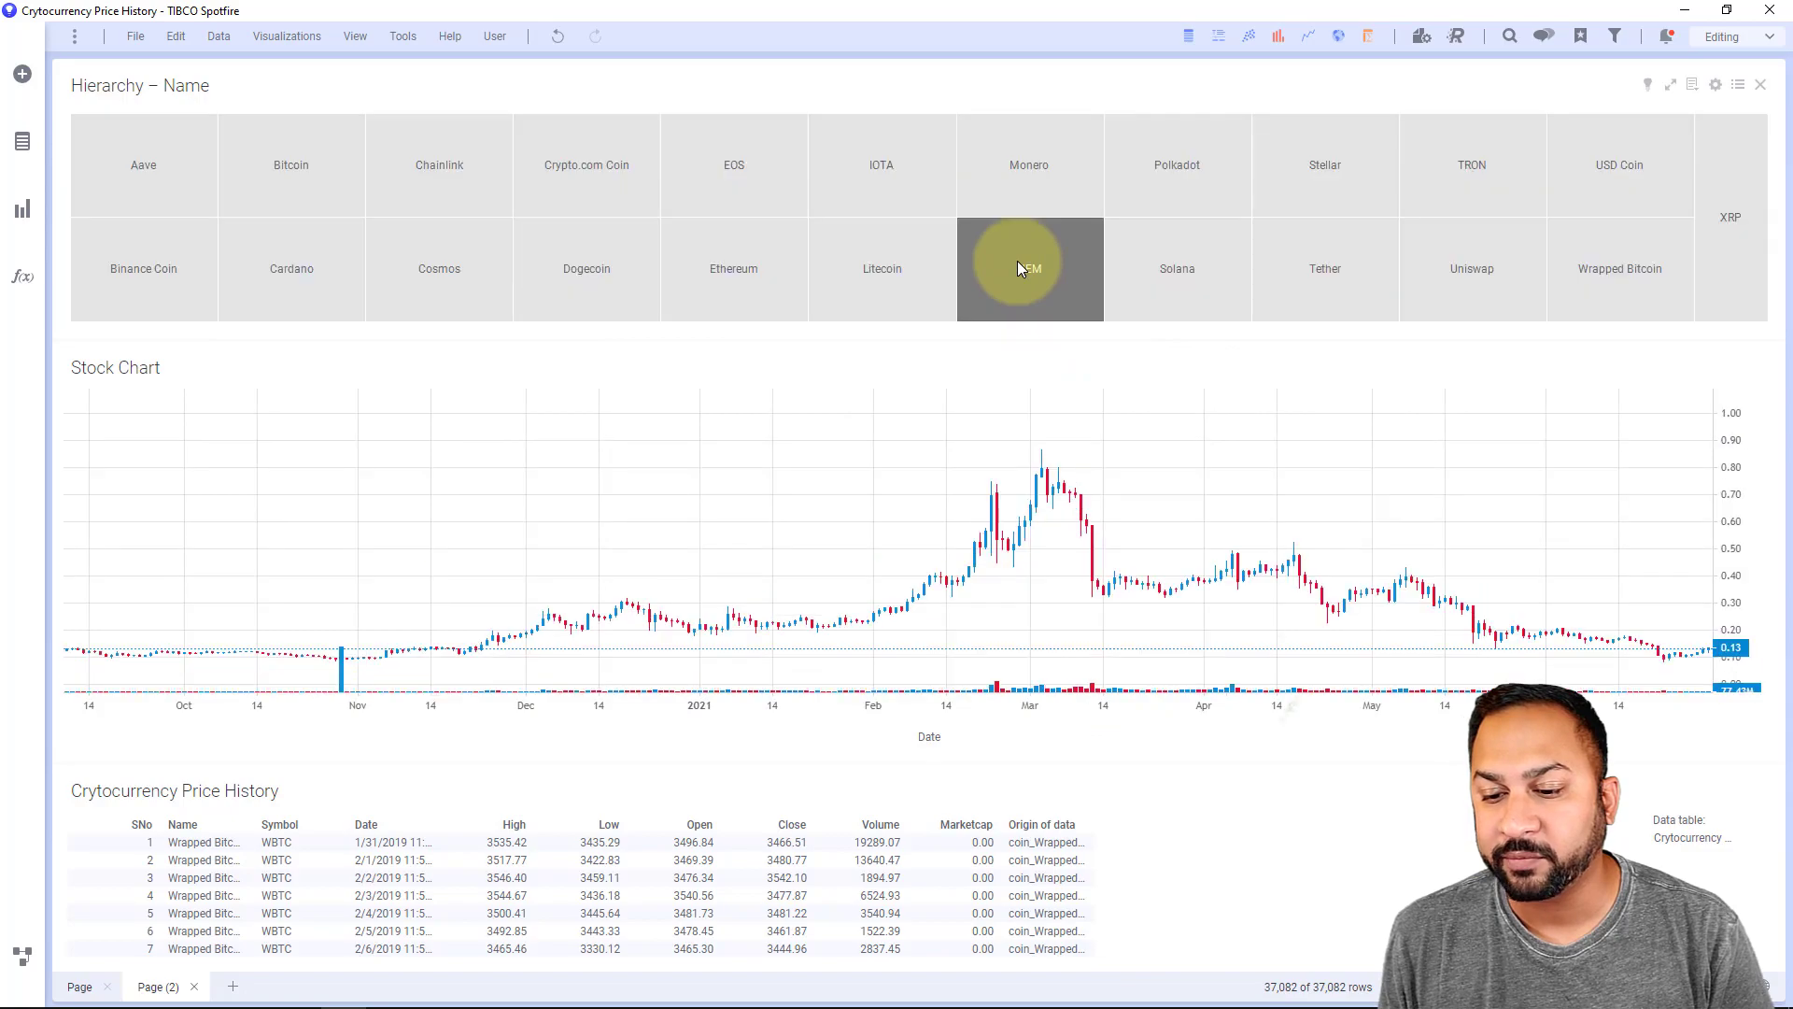
{"action": "left_click", "coordinate": [889, 294]}
{"action": "left_click", "coordinate": [750, 304]}
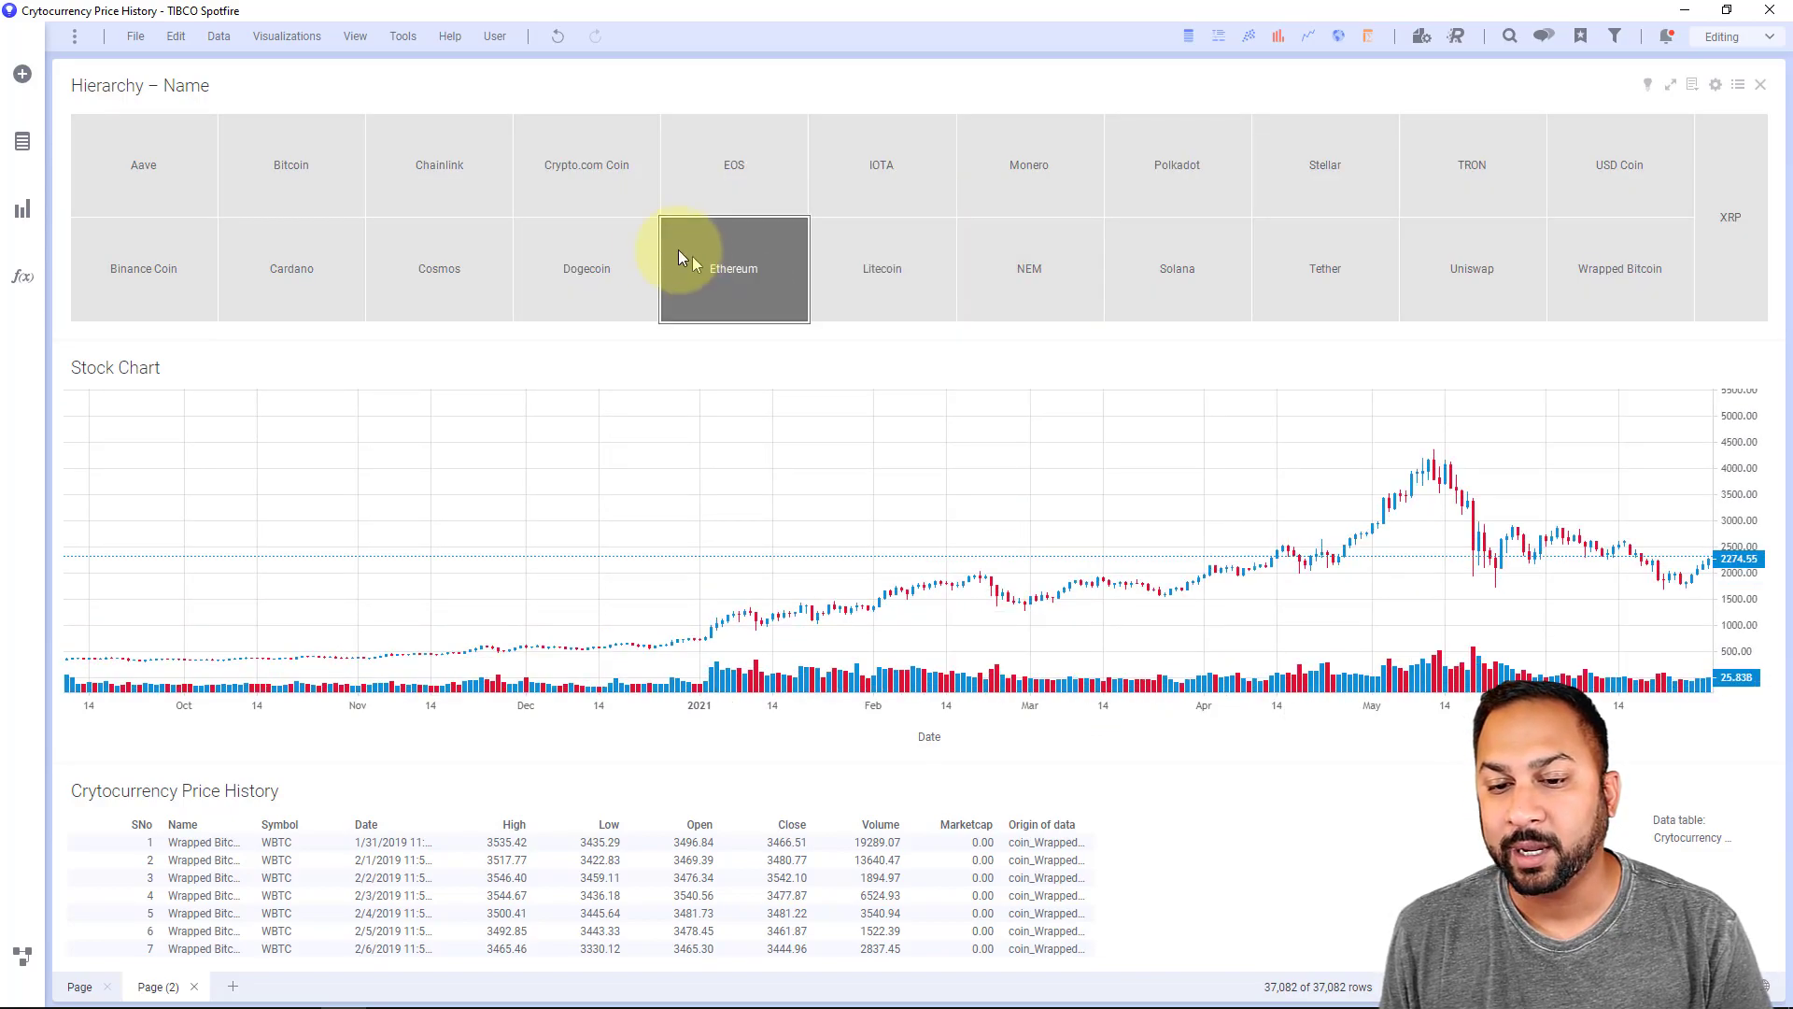
{"action": "left_click", "coordinate": [602, 254]}
Mark Crypto.com Coin and Monero, show the chart legend, then clear the treemap marking.
{"action": "left_click", "coordinate": [590, 203]}
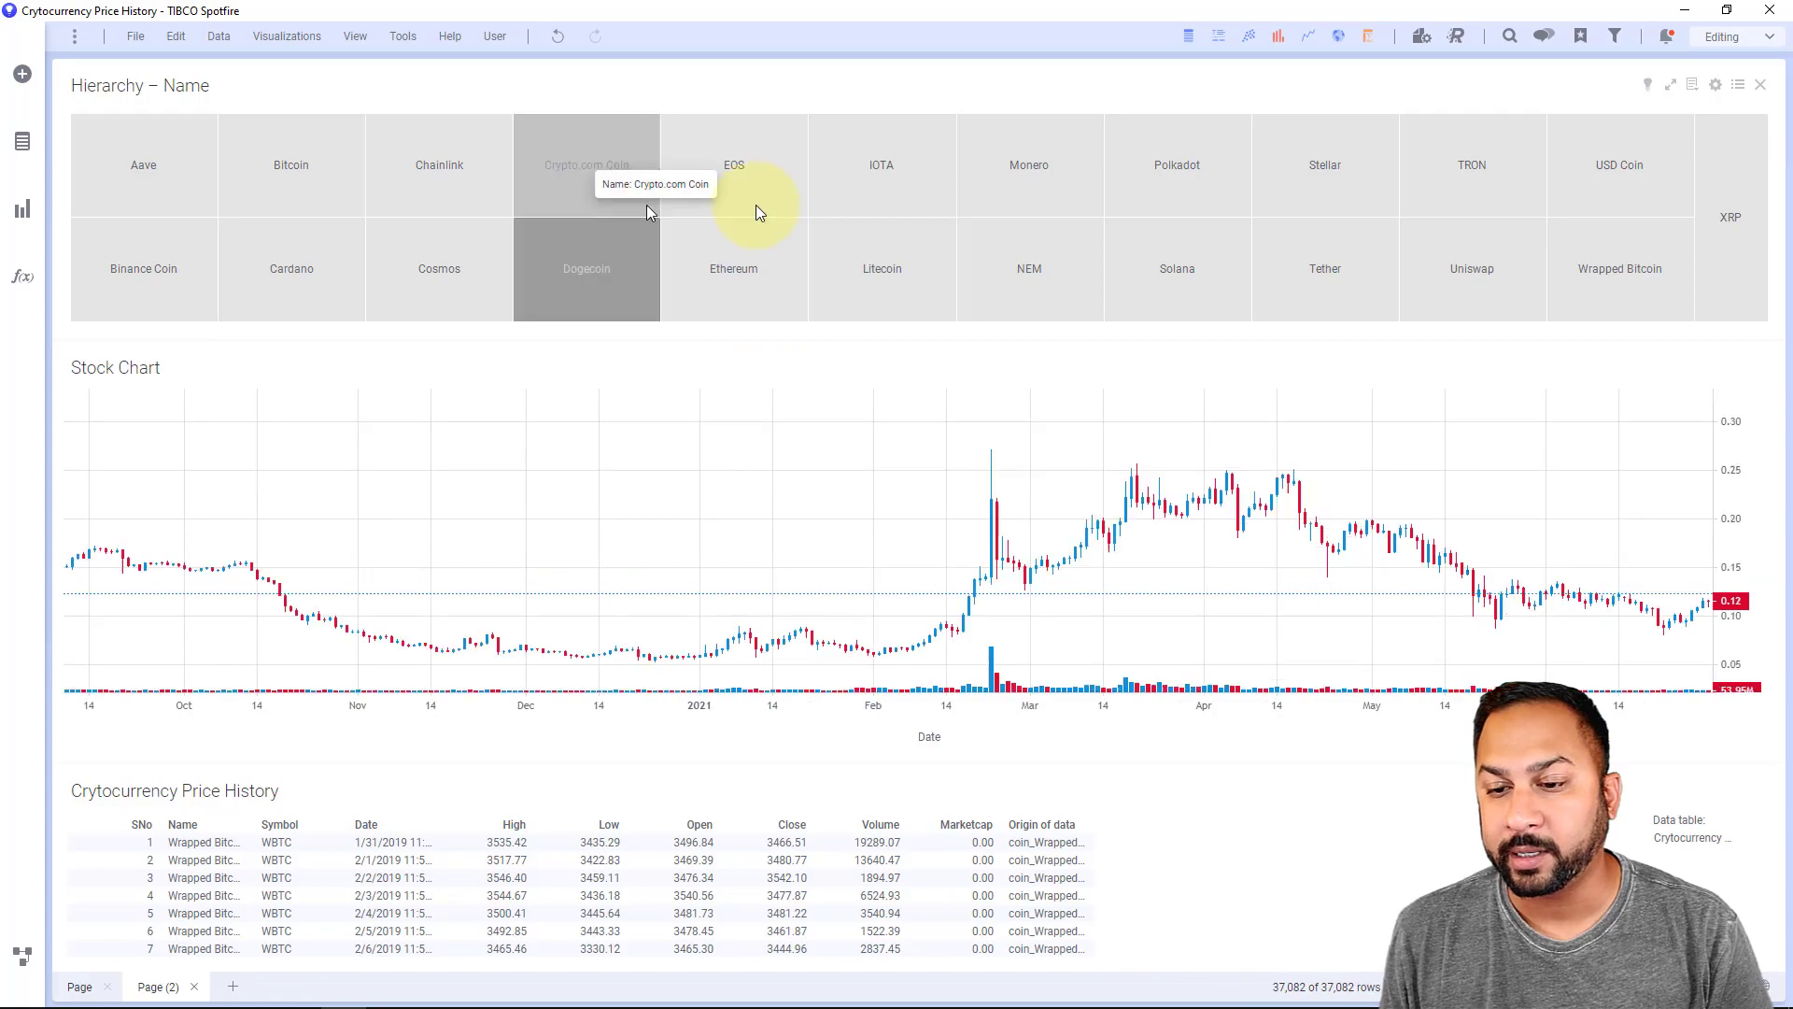
{"action": "left_click", "coordinate": [964, 200]}
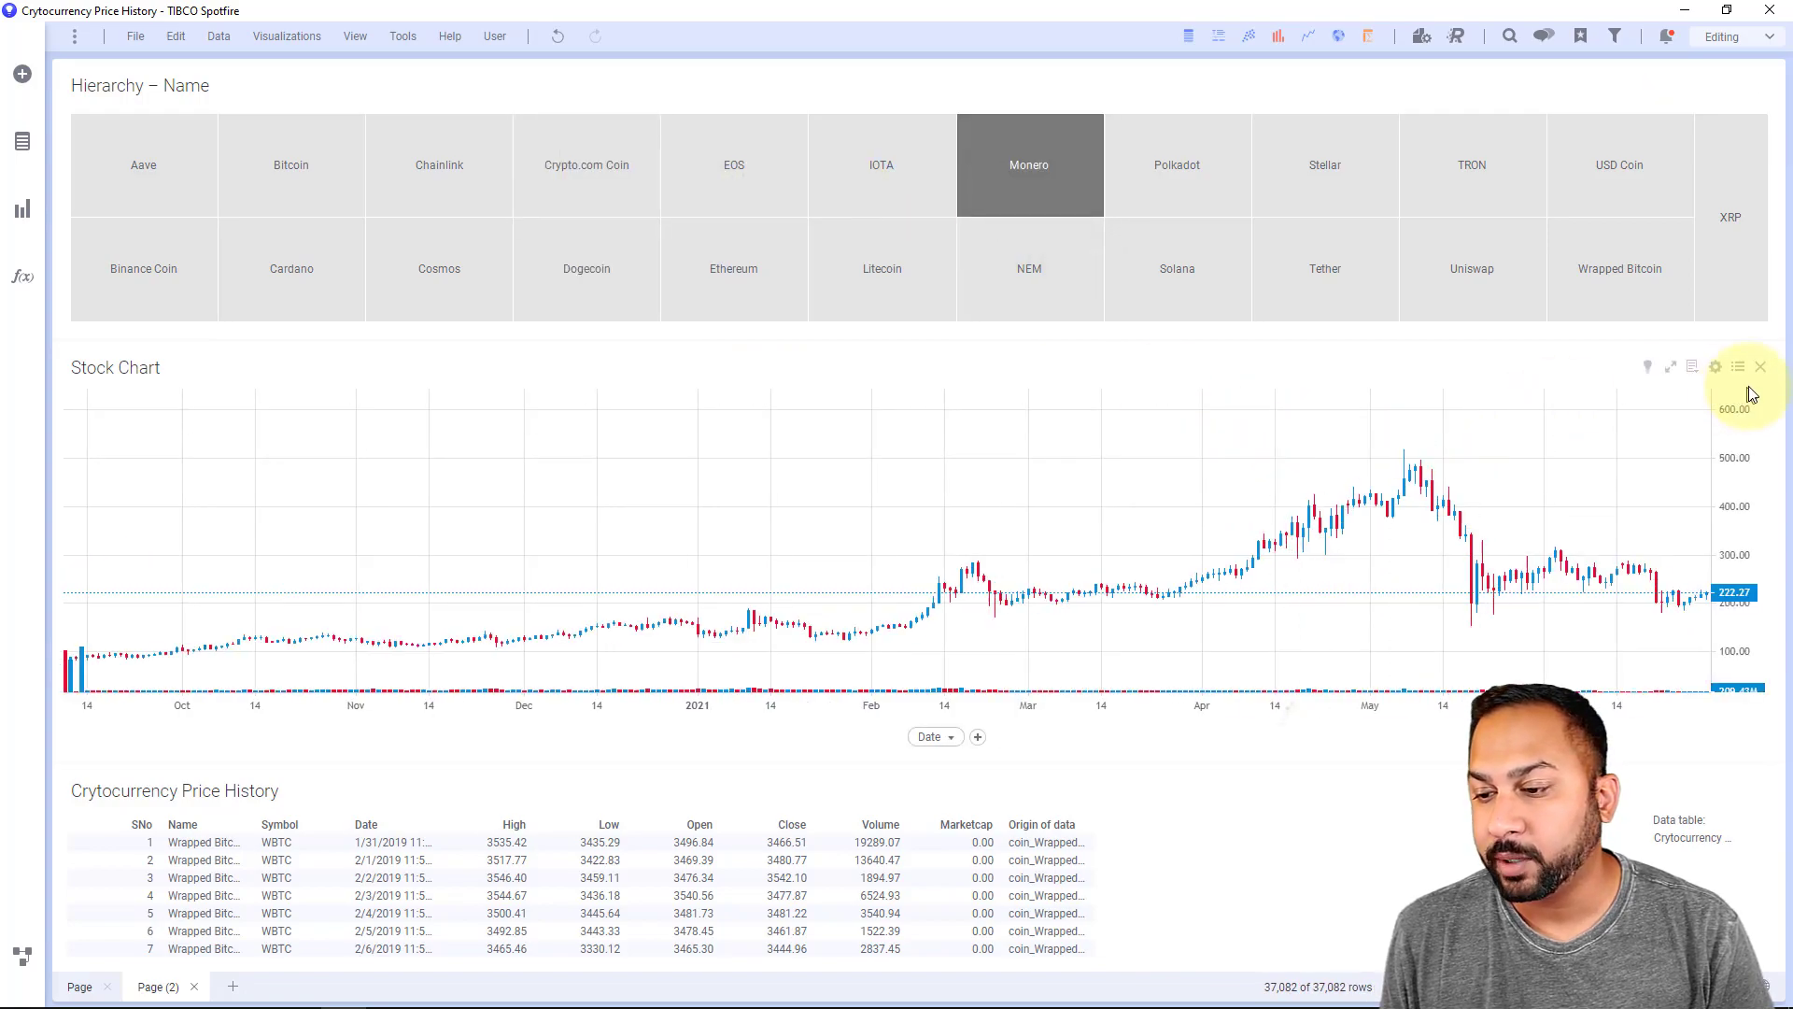
{"action": "left_click", "coordinate": [1738, 367]}
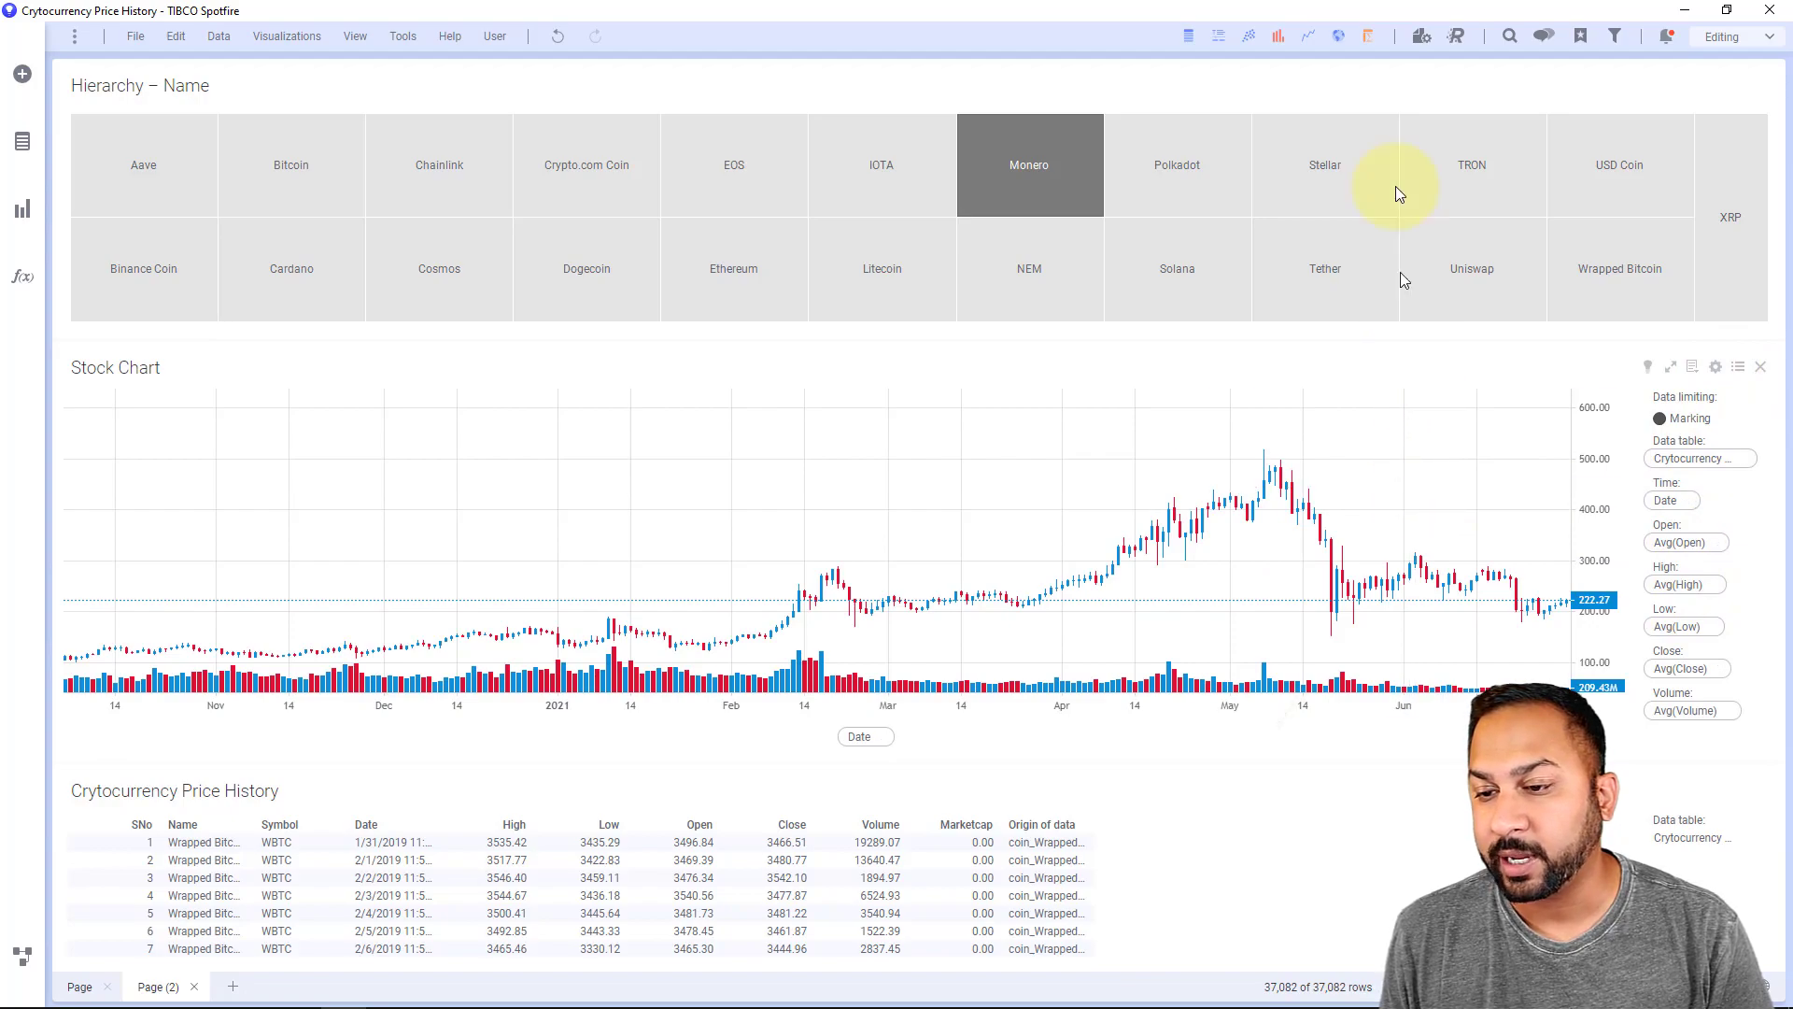
{"action": "left_click", "coordinate": [1392, 109]}
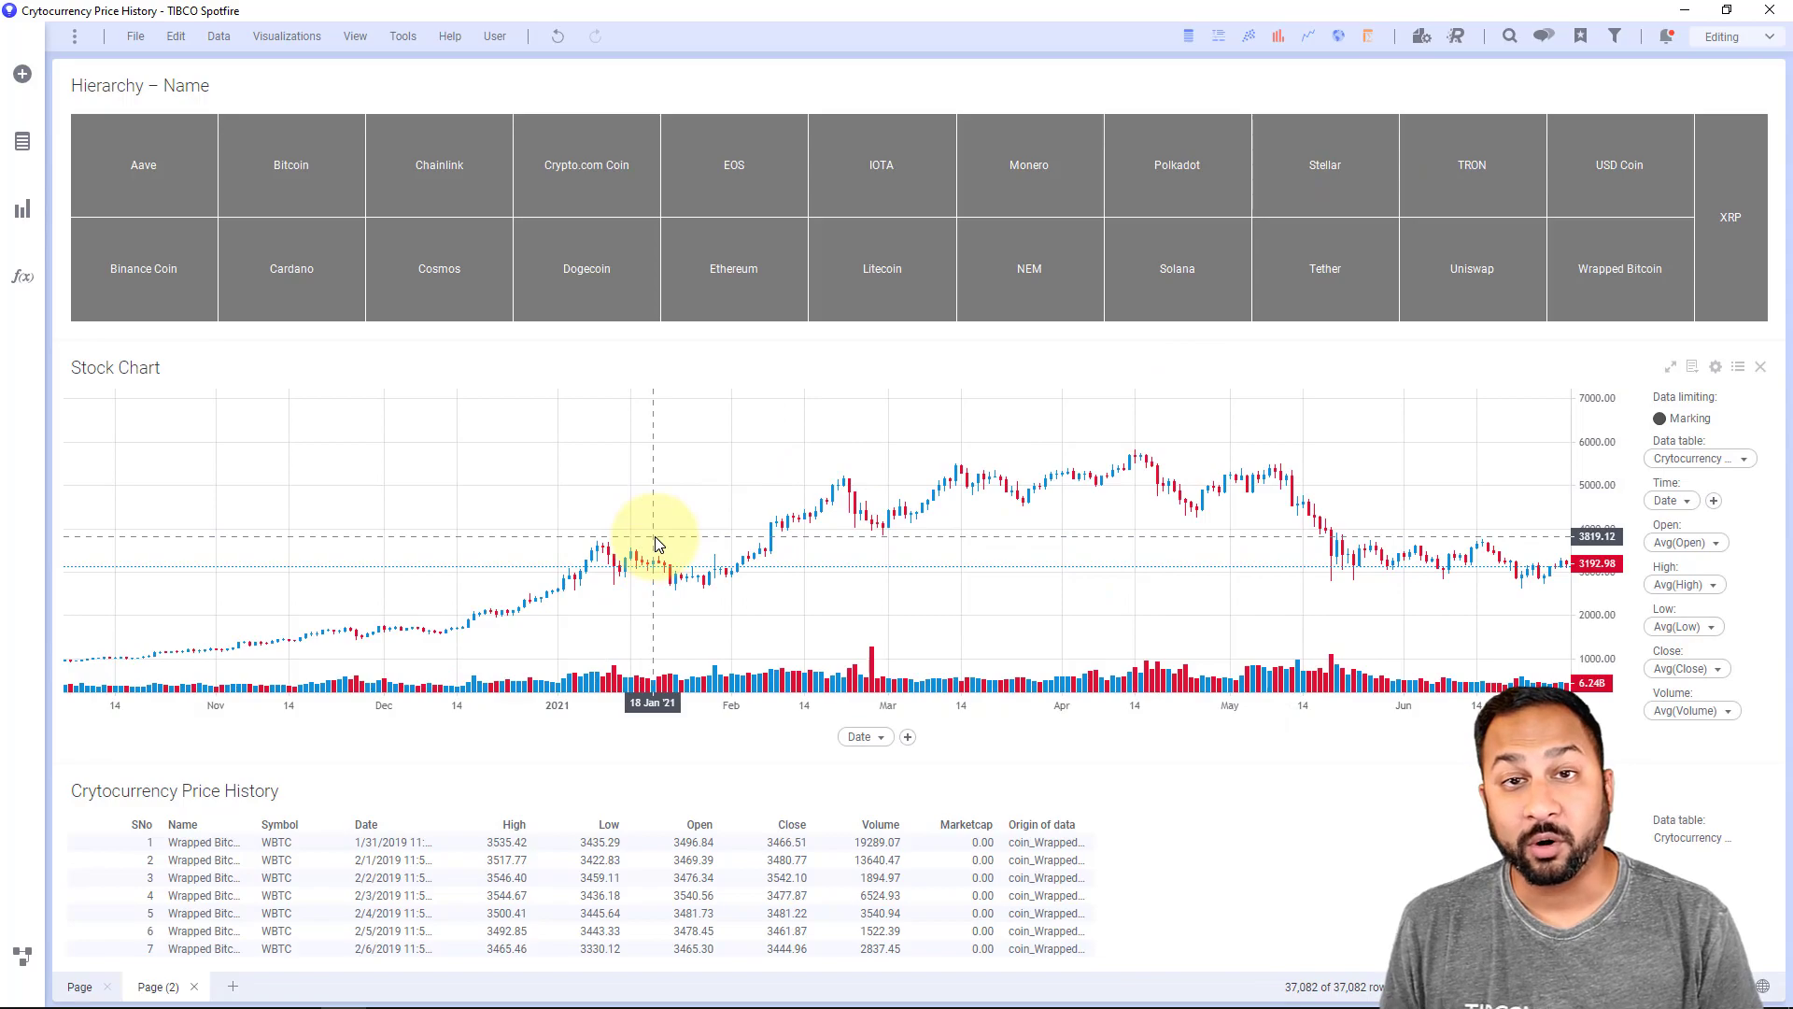
Clear the marking from the Stock Chart's volume bars so none are marked.
{"action": "scroll", "coordinate": [882, 532], "scroll_direction": "up", "scroll_amount": 5}
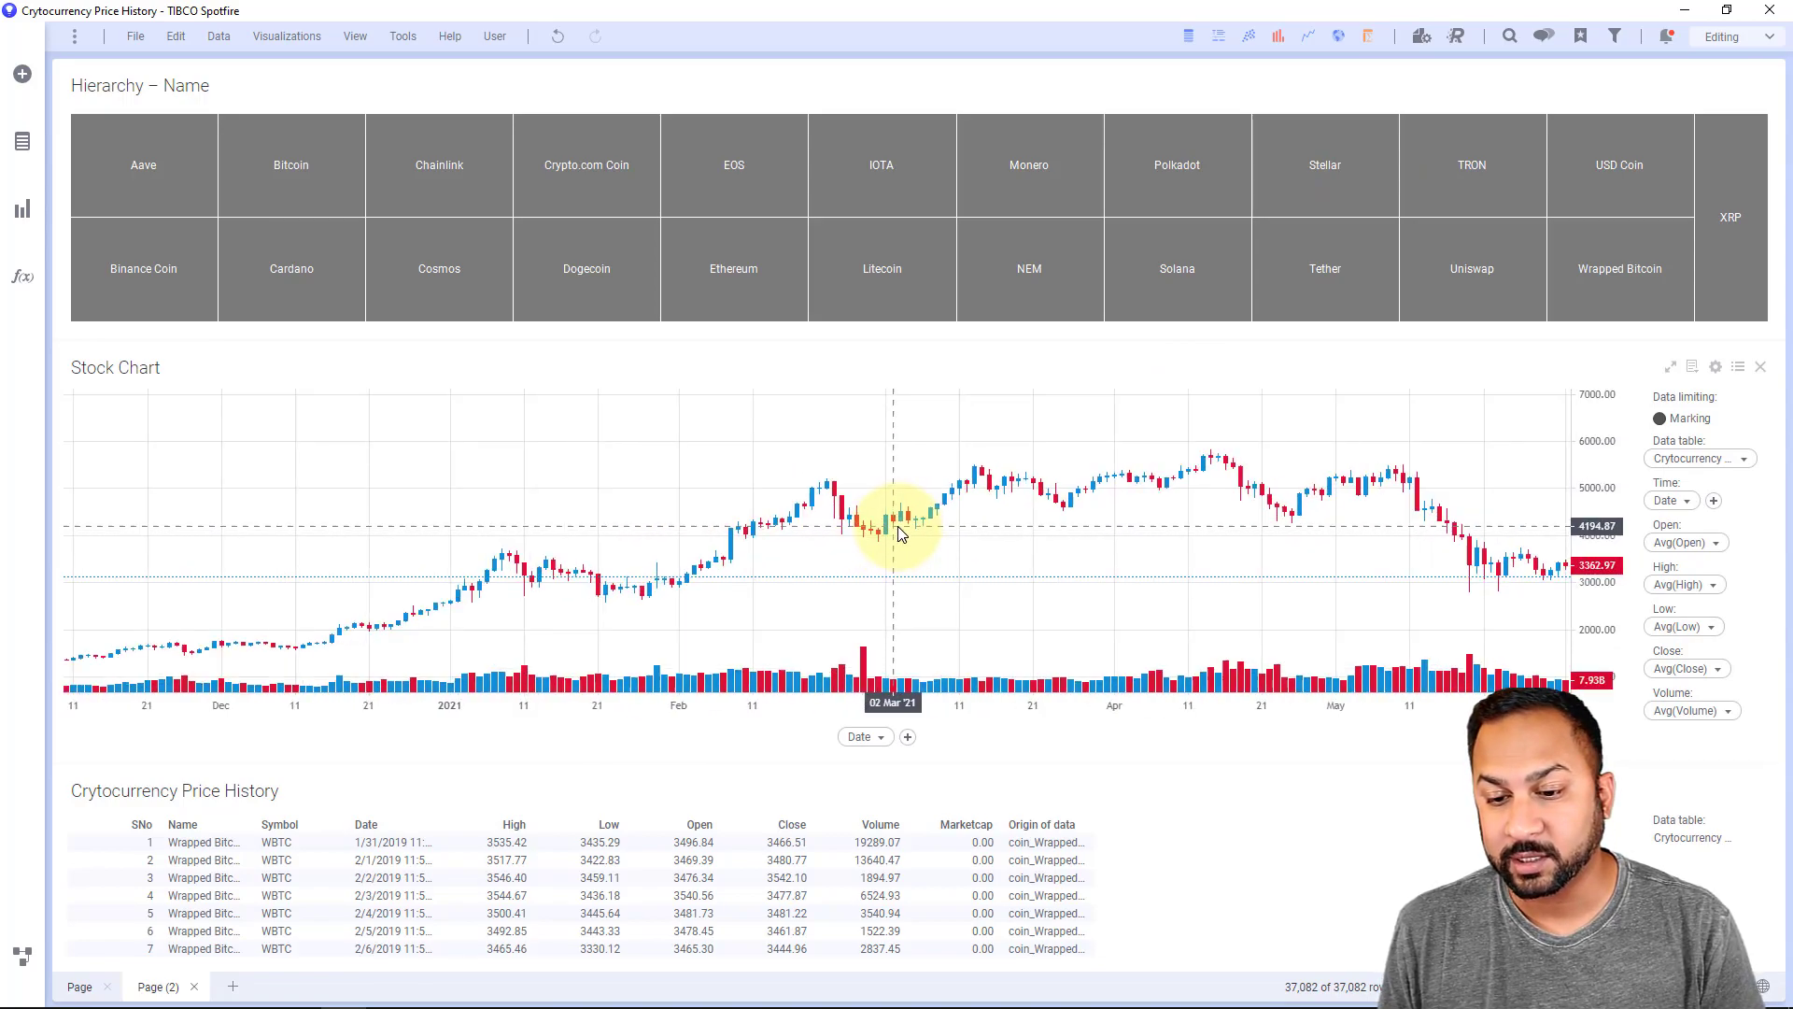
{"action": "scroll", "coordinate": [900, 534], "scroll_direction": "up", "scroll_amount": 4}
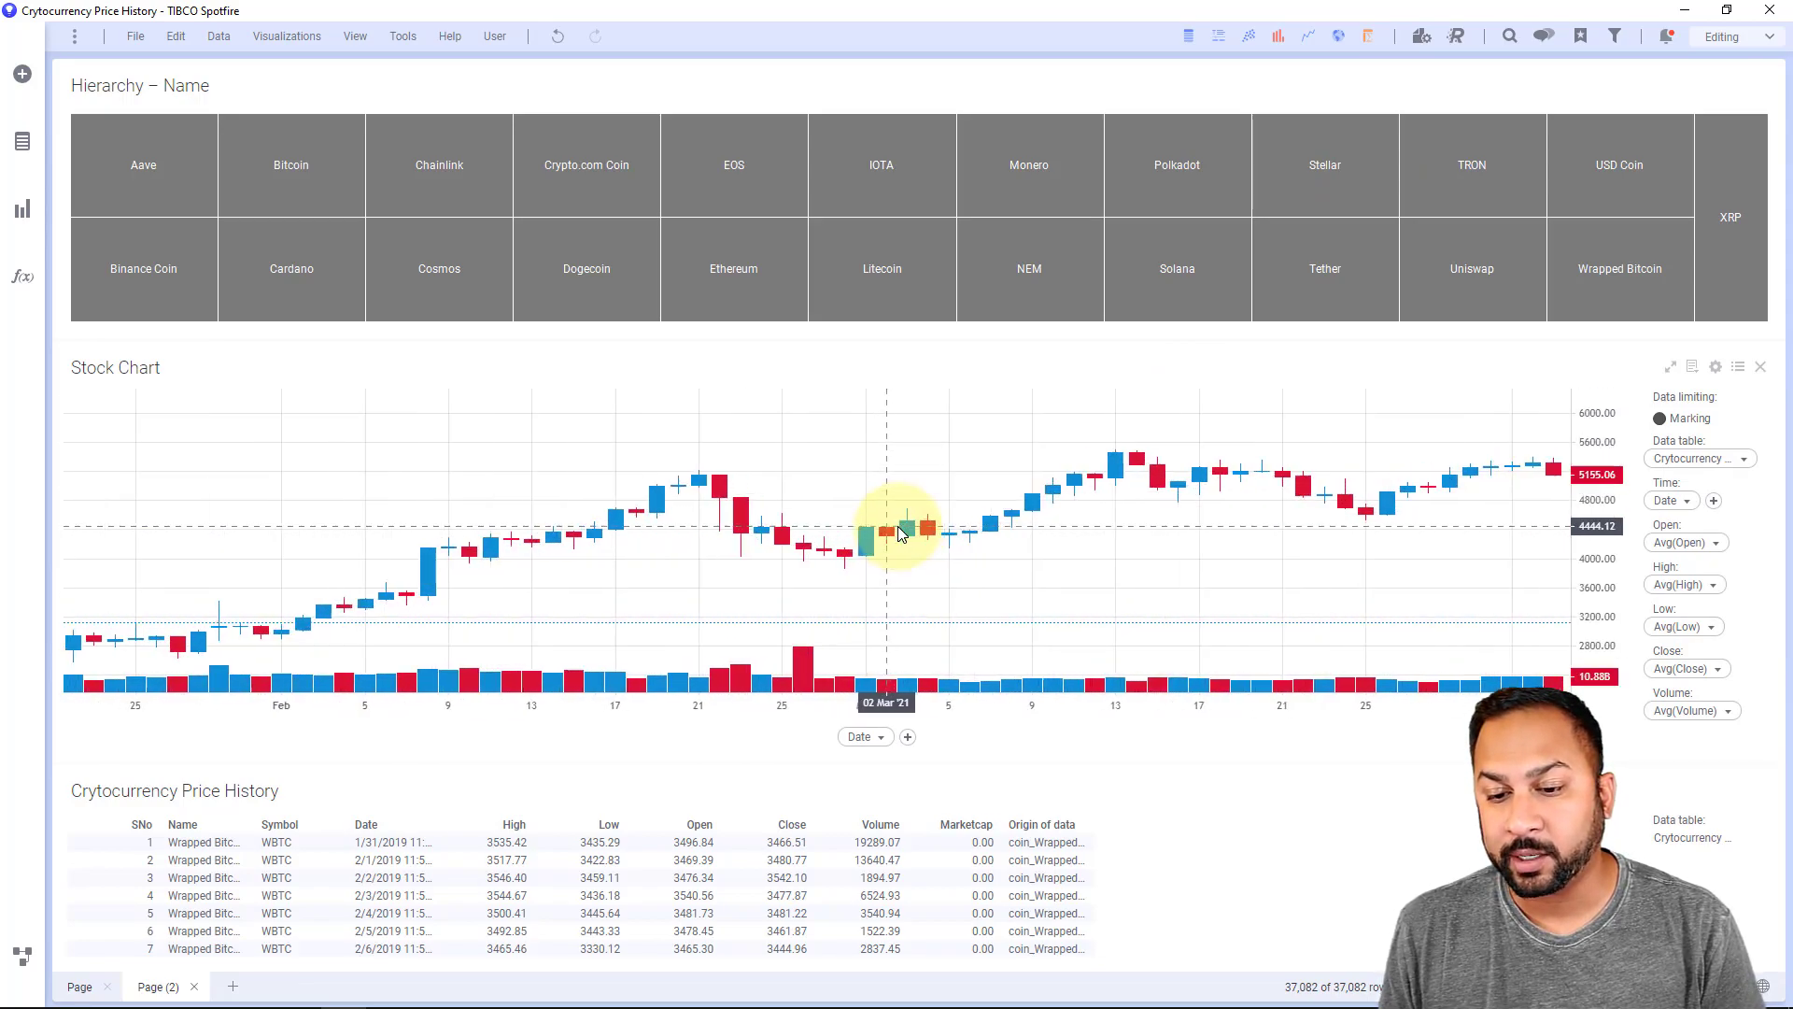
{"action": "scroll", "coordinate": [899, 534], "scroll_direction": "down", "scroll_amount": 5}
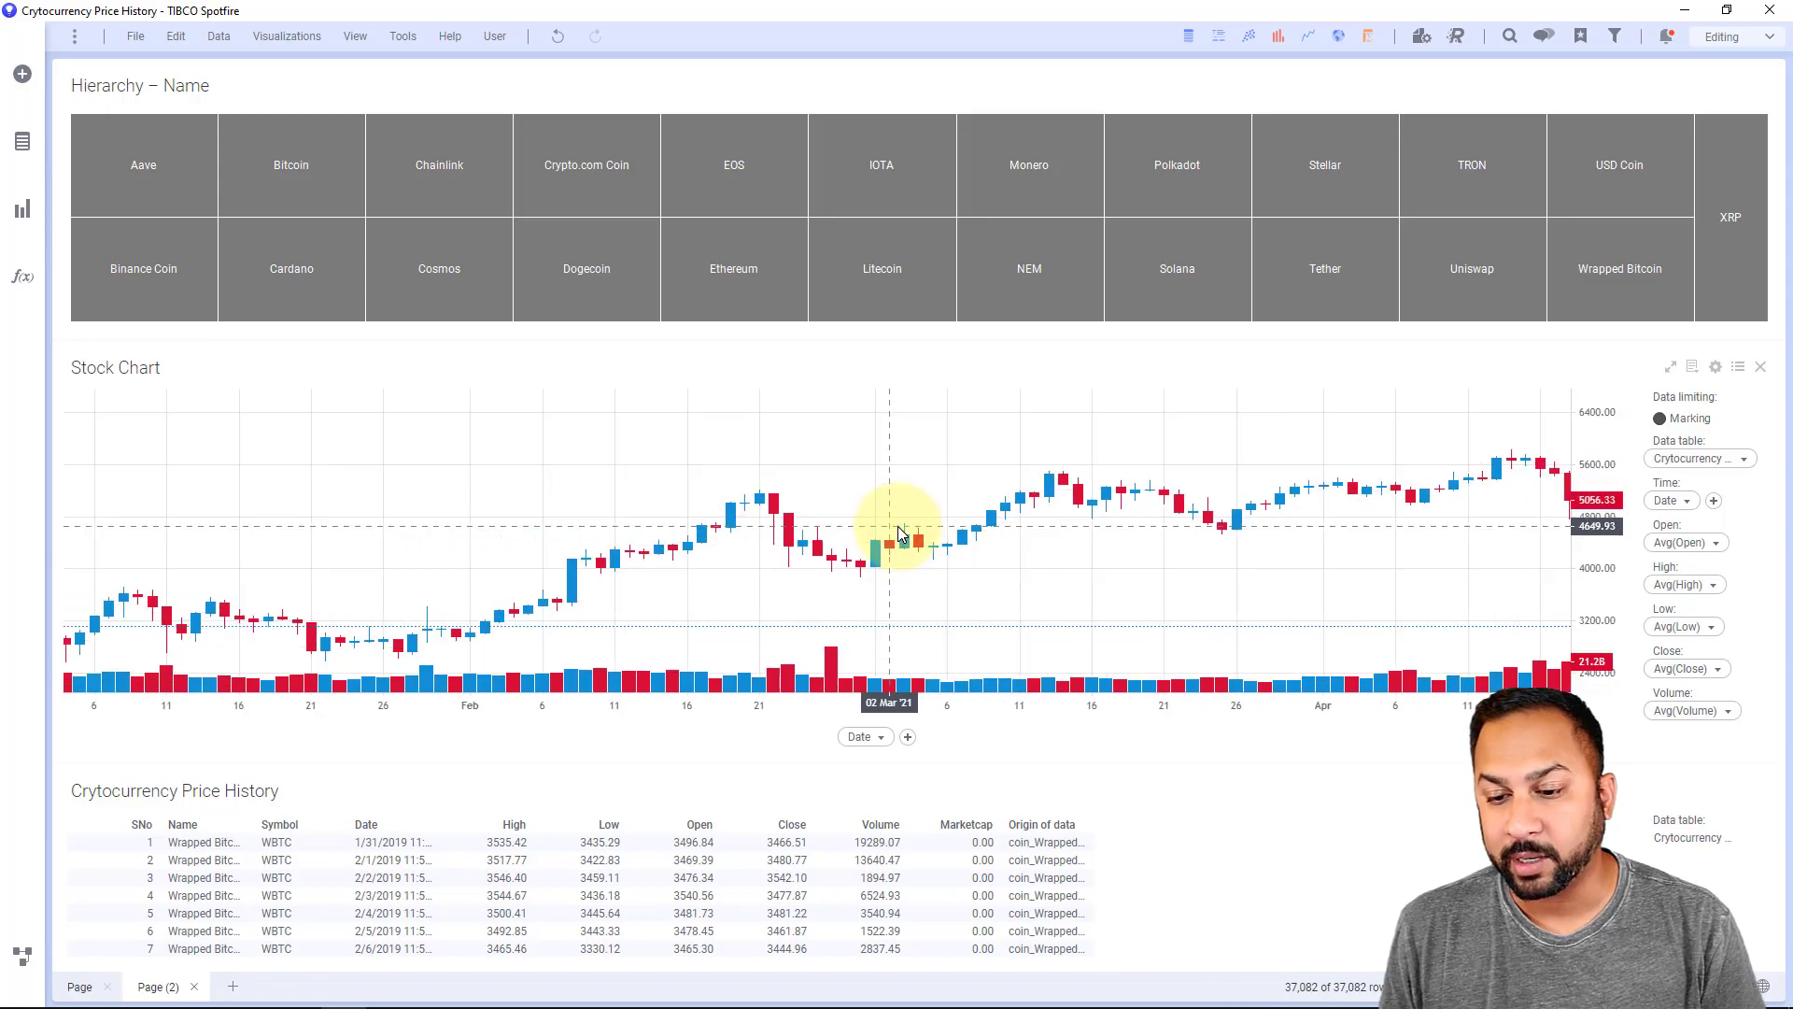
{"action": "right_click", "coordinate": [995, 714]}
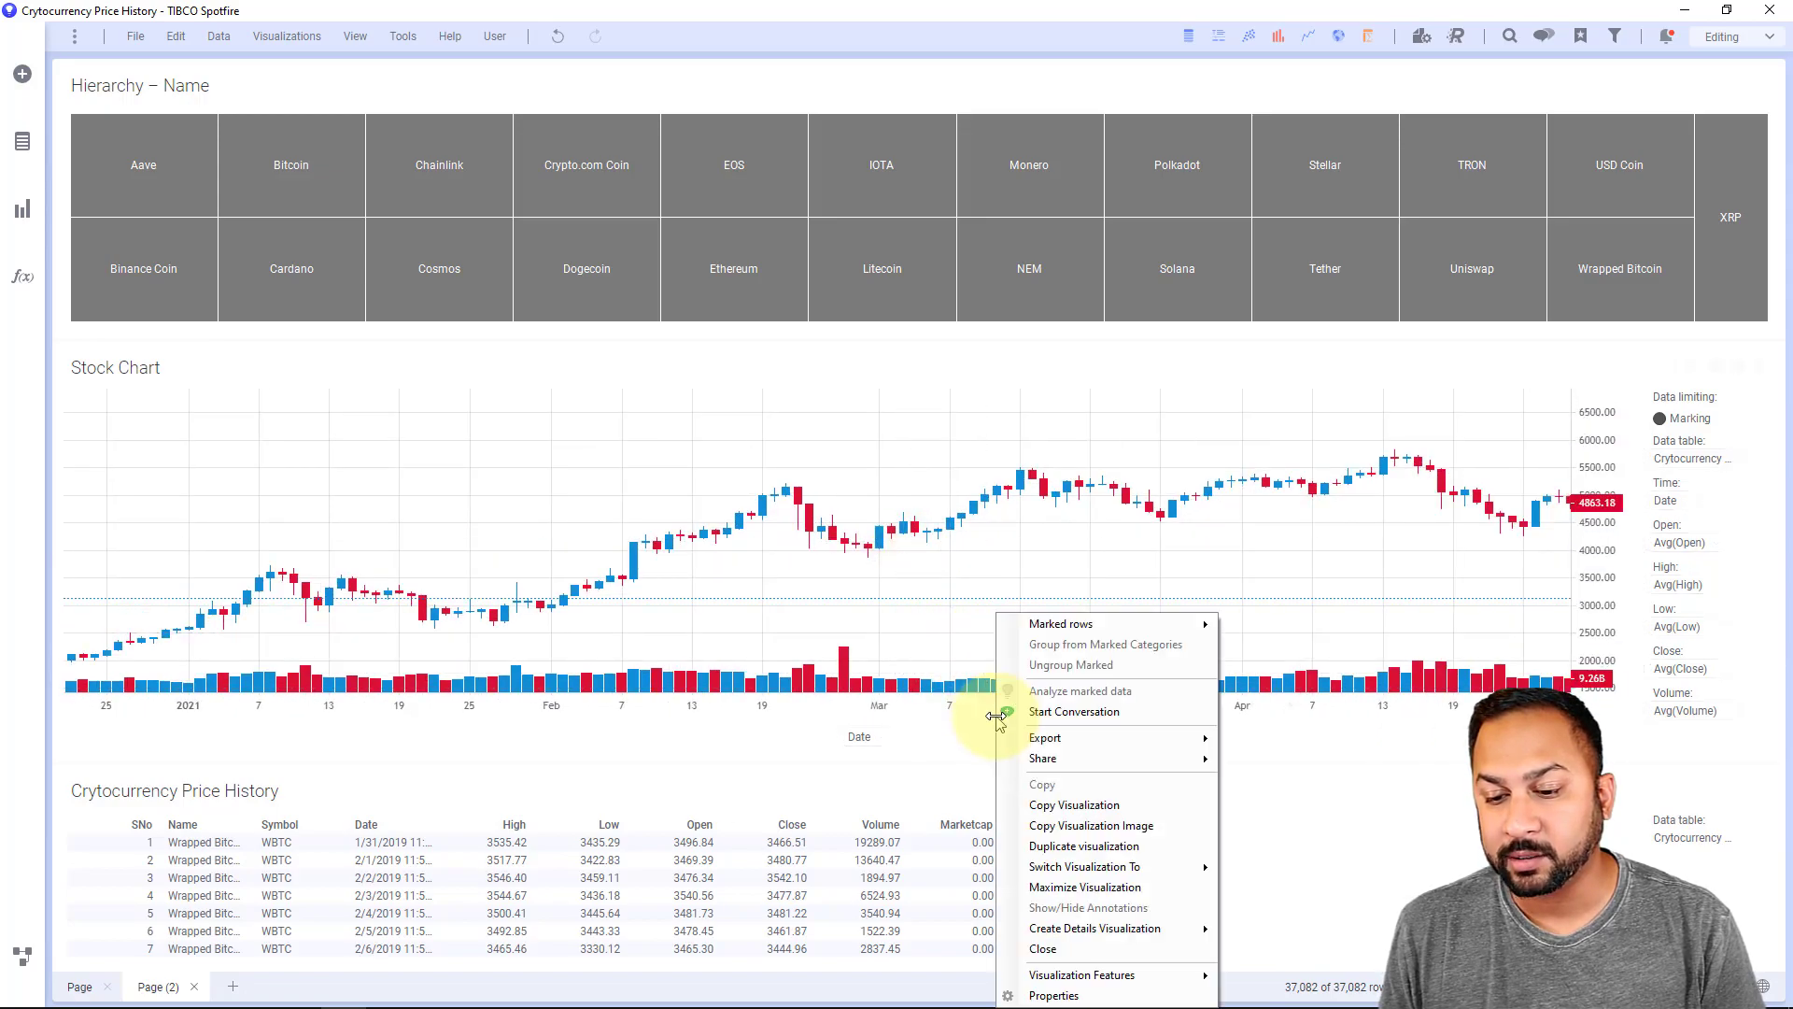
{"action": "left_click", "coordinate": [953, 740]}
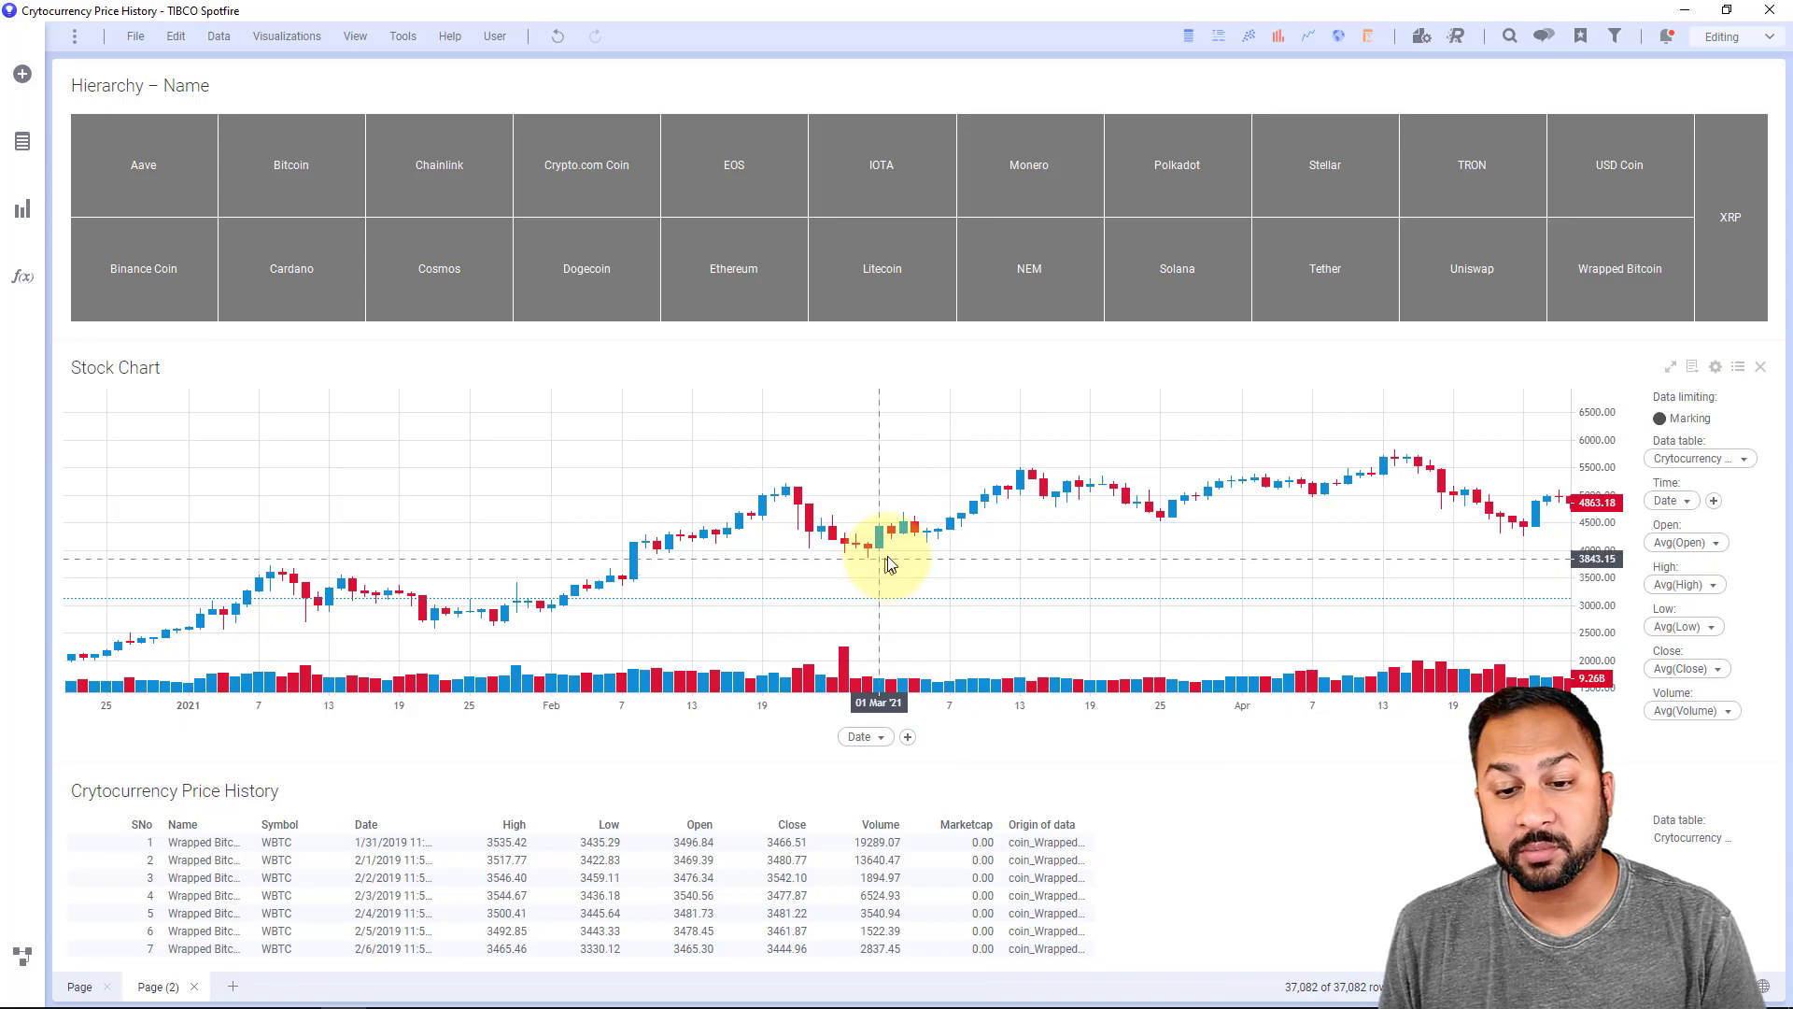
Frame the Stock Chart's time axis on the January through late May 2021 candles.
{"action": "scroll", "coordinate": [890, 551], "scroll_direction": "down", "scroll_amount": 4}
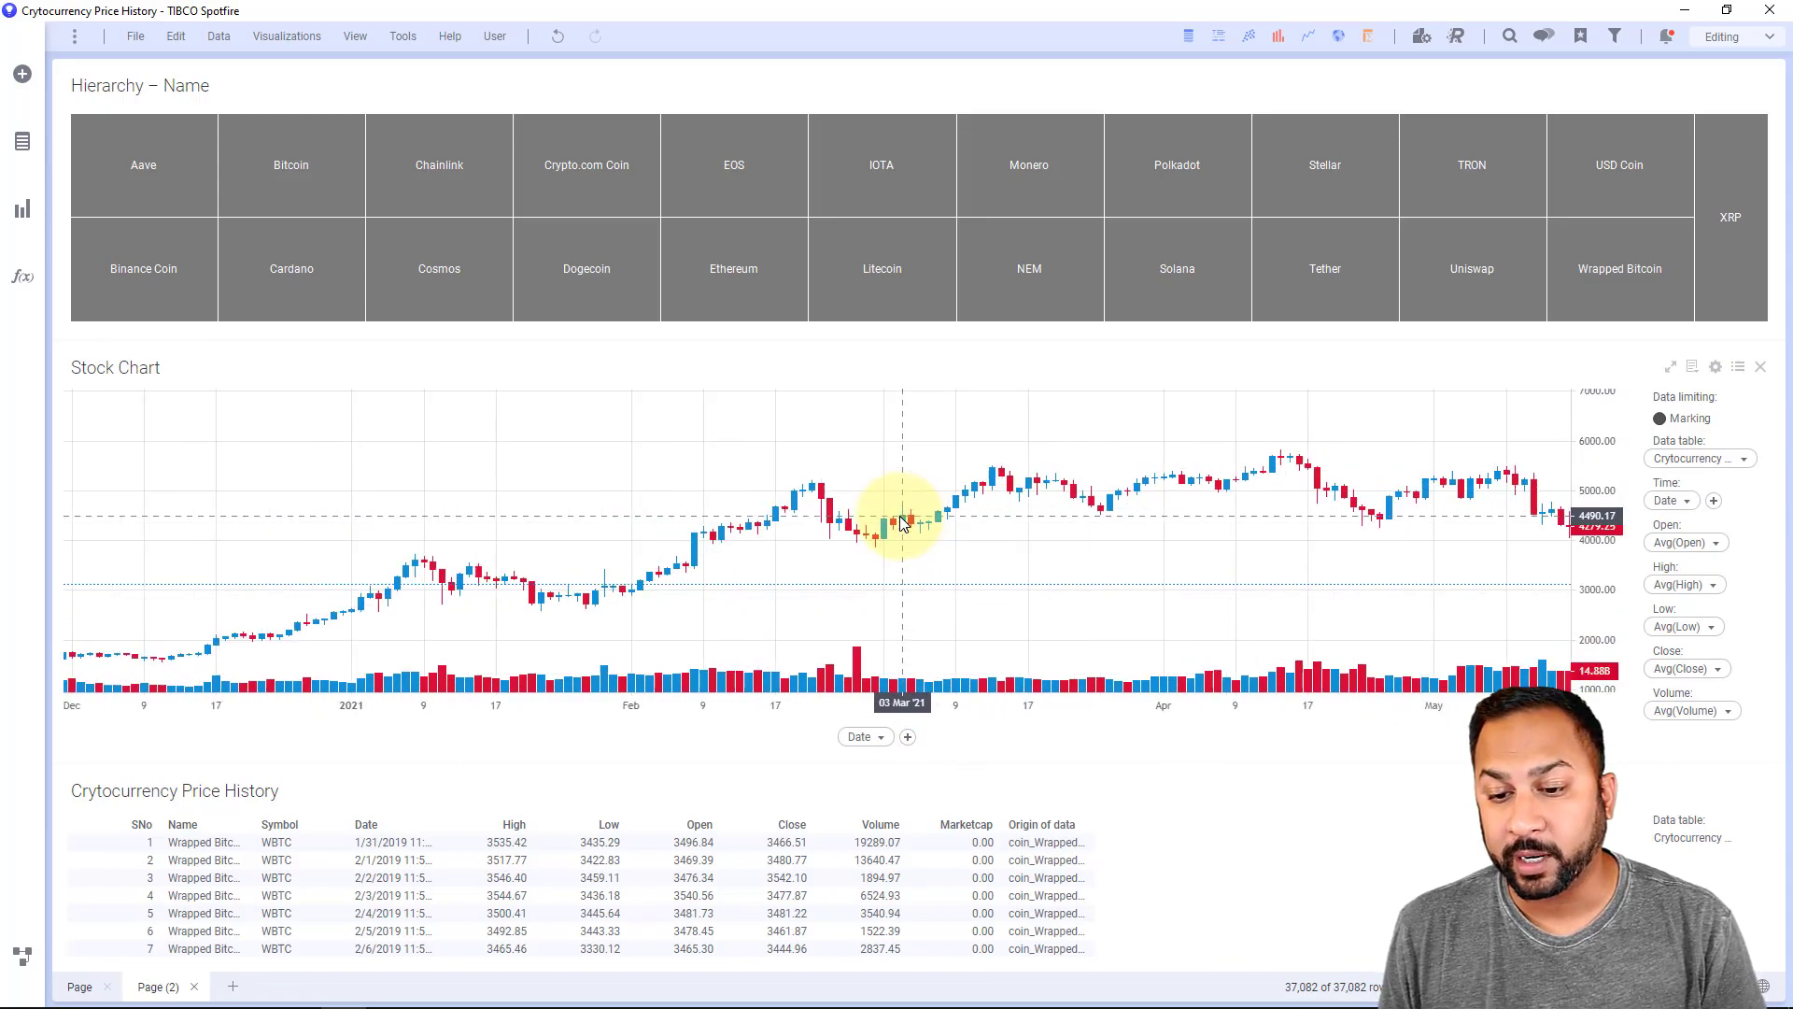
{"action": "scroll", "coordinate": [903, 523], "scroll_direction": "down", "scroll_amount": 5}
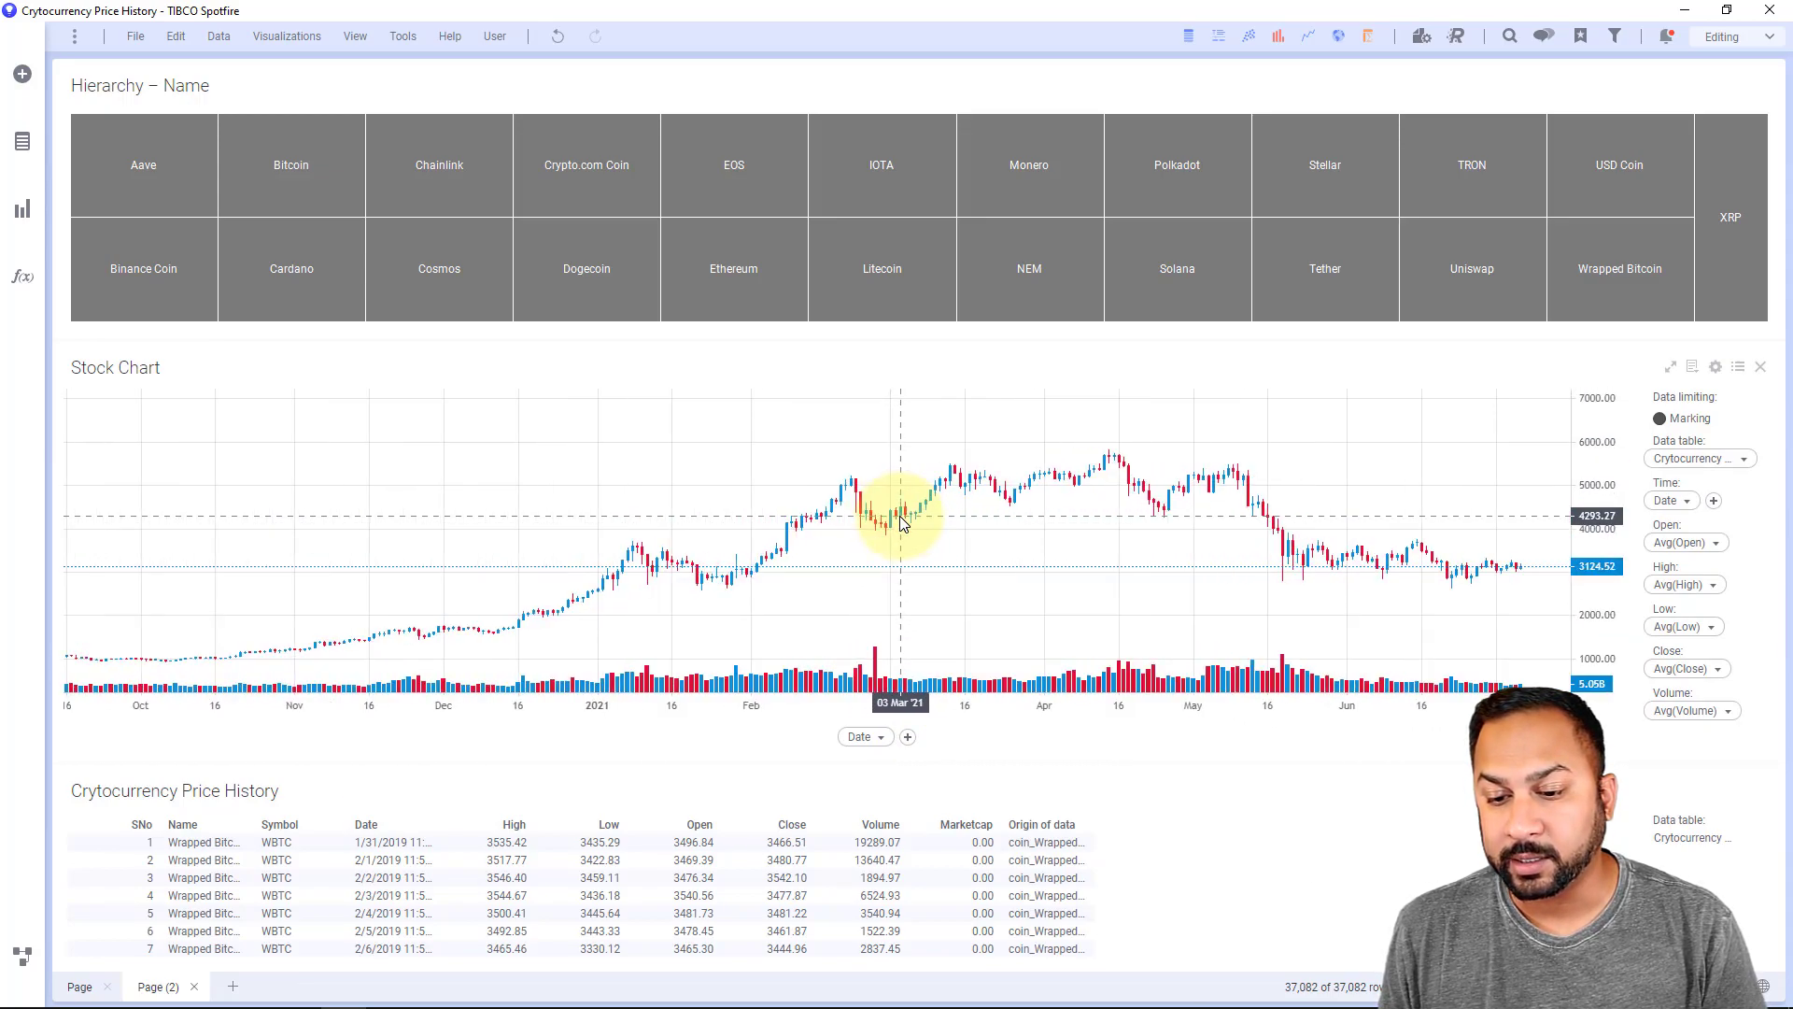
{"action": "scroll", "coordinate": [902, 523], "scroll_direction": "up", "scroll_amount": 3}
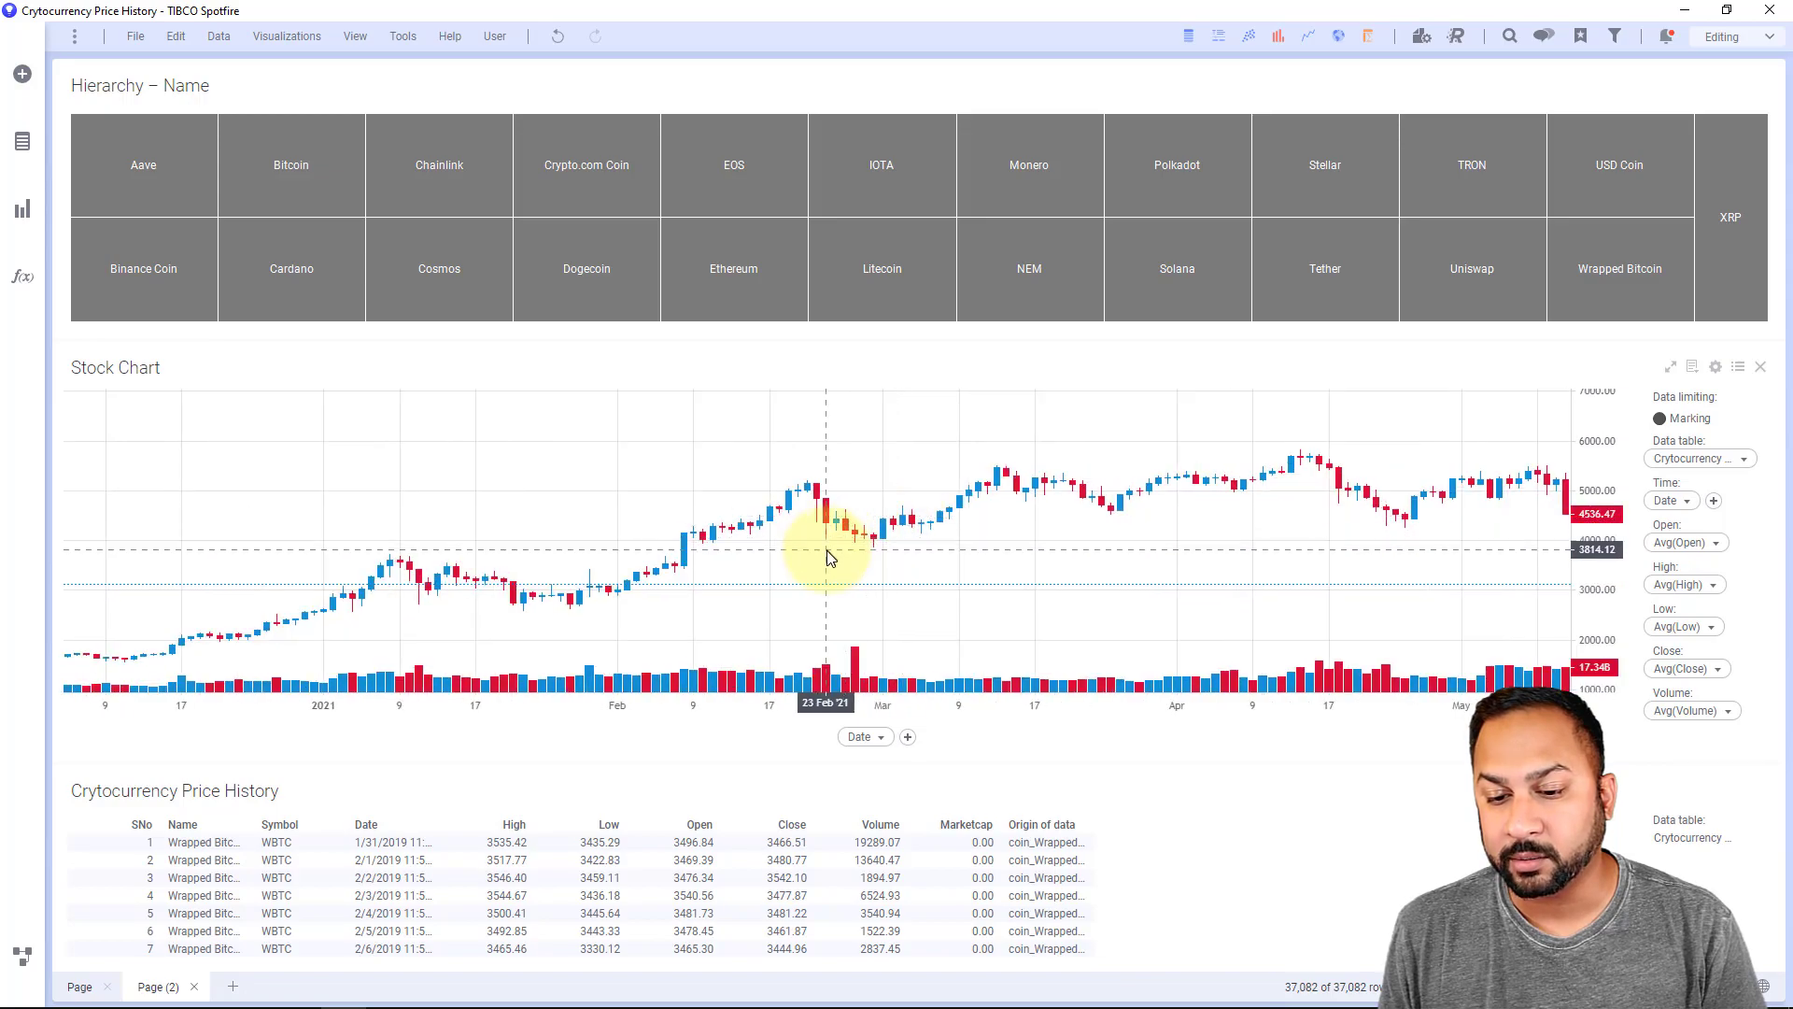
{"action": "left_click_drag", "start_coordinate": [826, 557], "coordinate": [682, 611]}
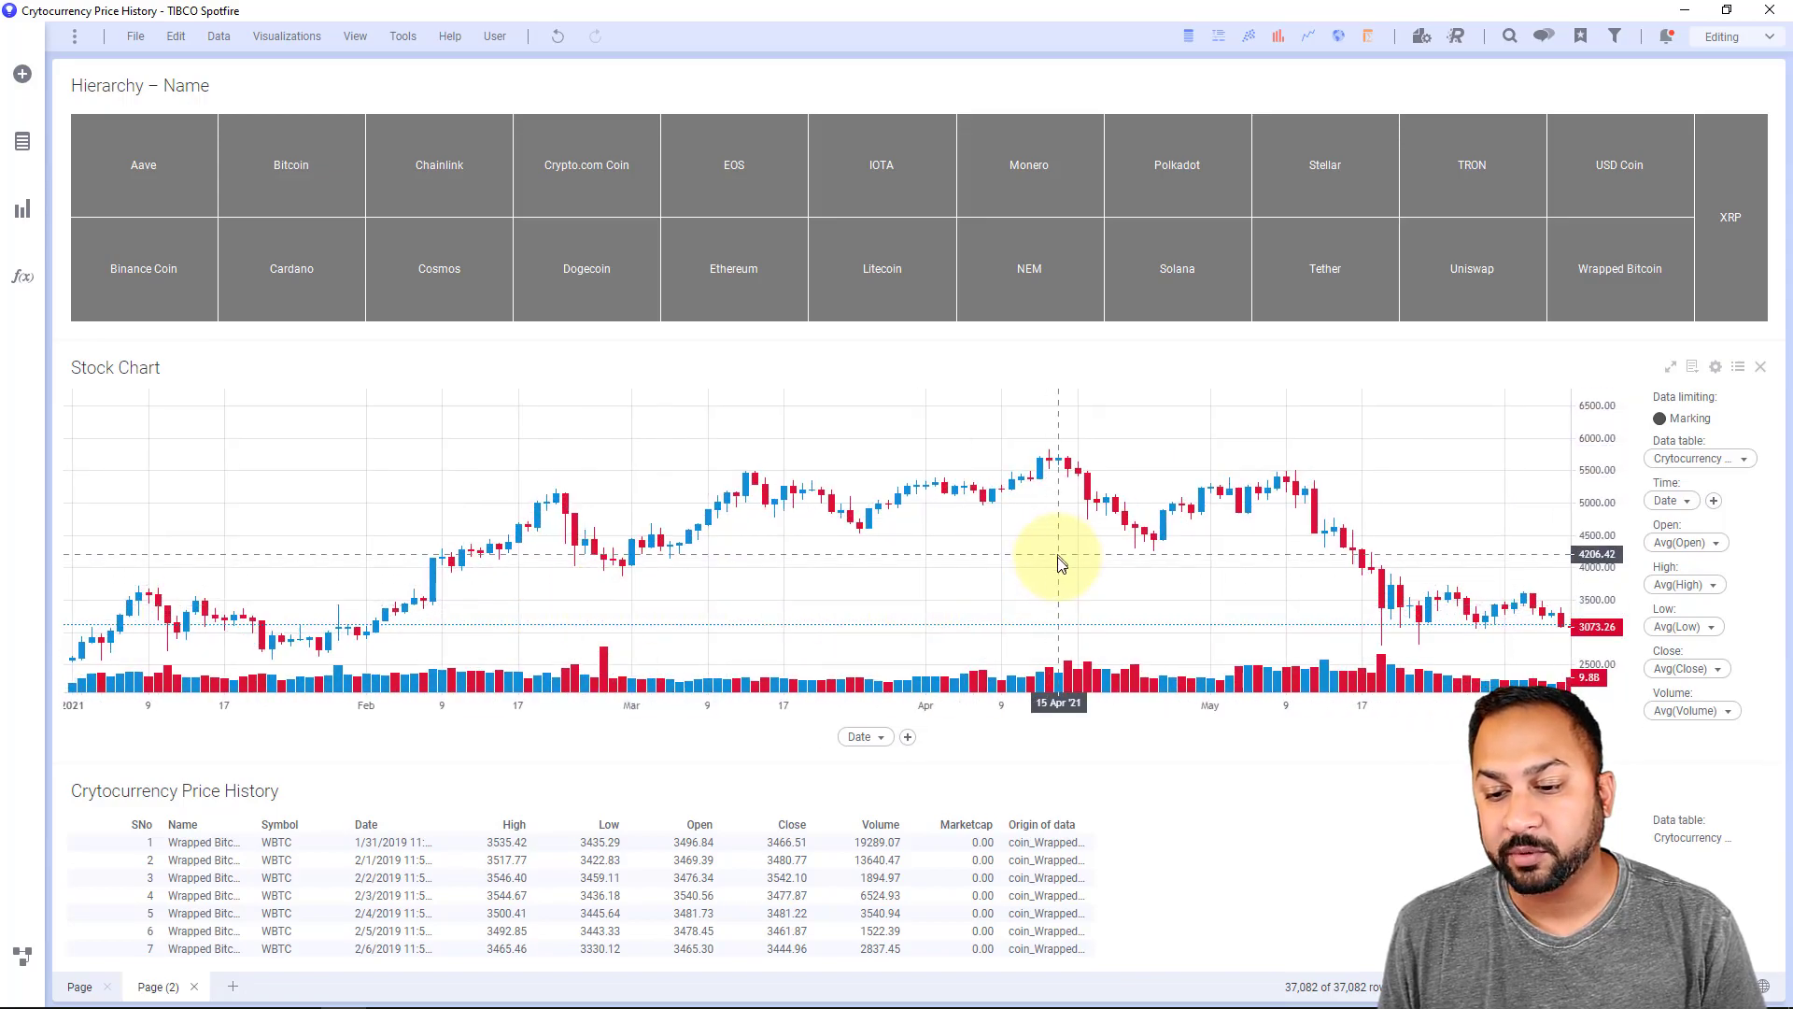
{"action": "left_click_drag", "start_coordinate": [1061, 564], "coordinate": [986, 507]}
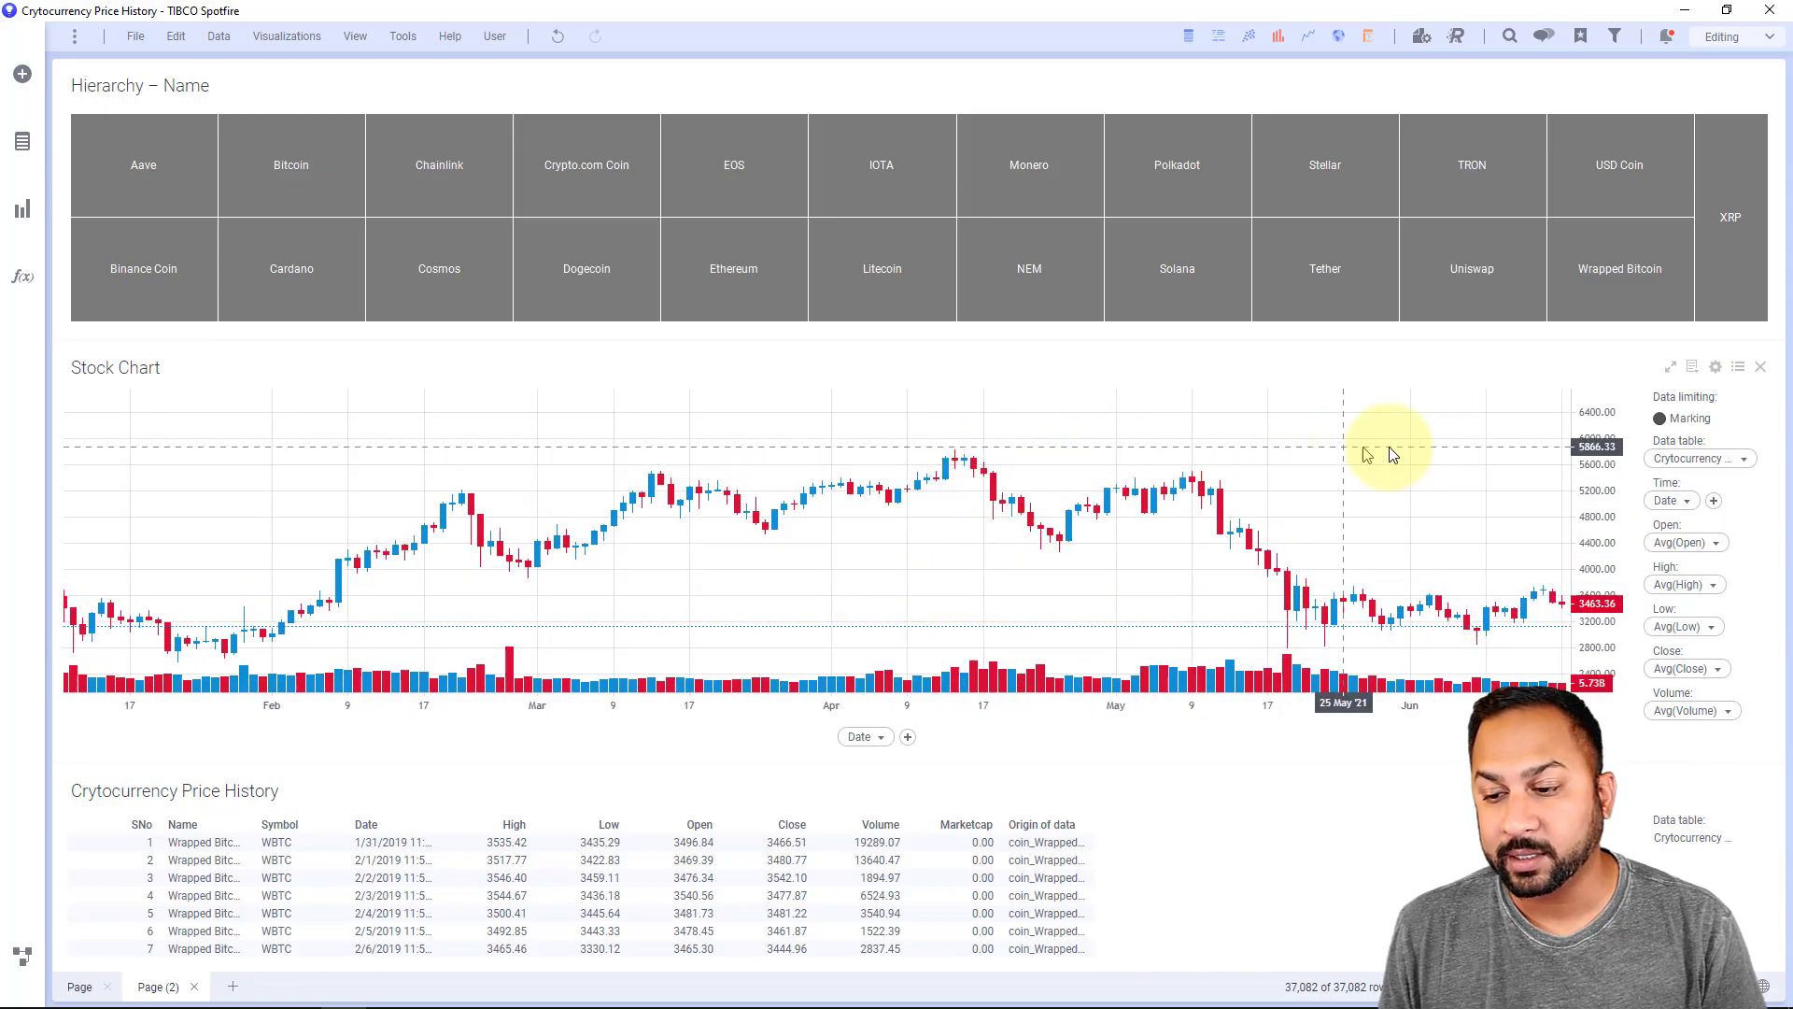